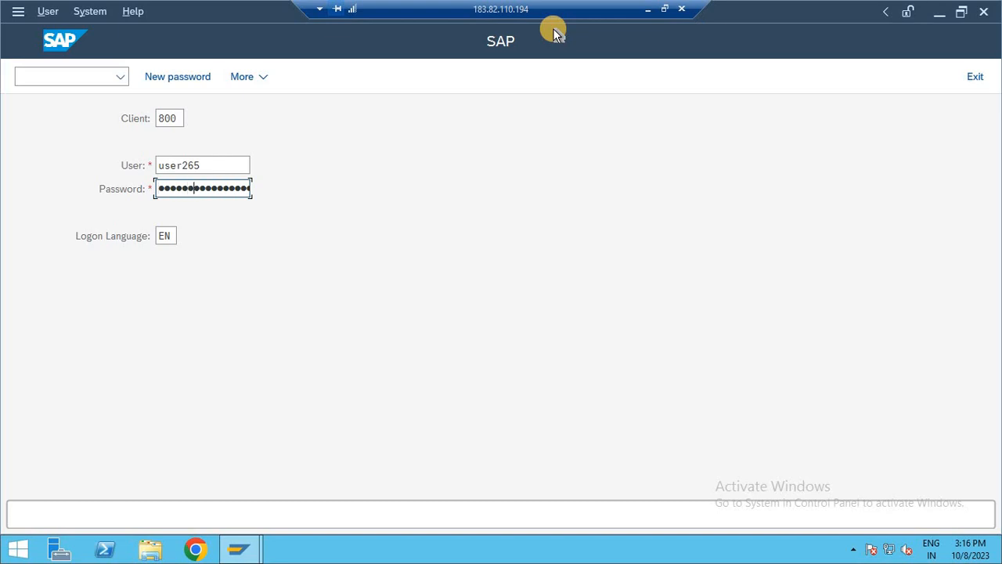
- Log on to SAP client 800, put the remote session in a movable window, and open transaction OB29
key(Return)
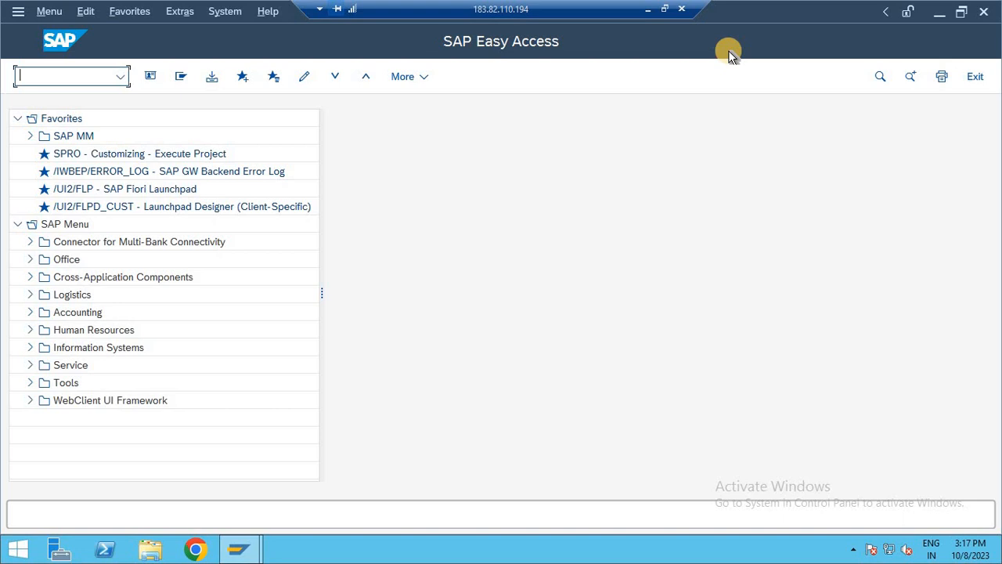
click(664, 9)
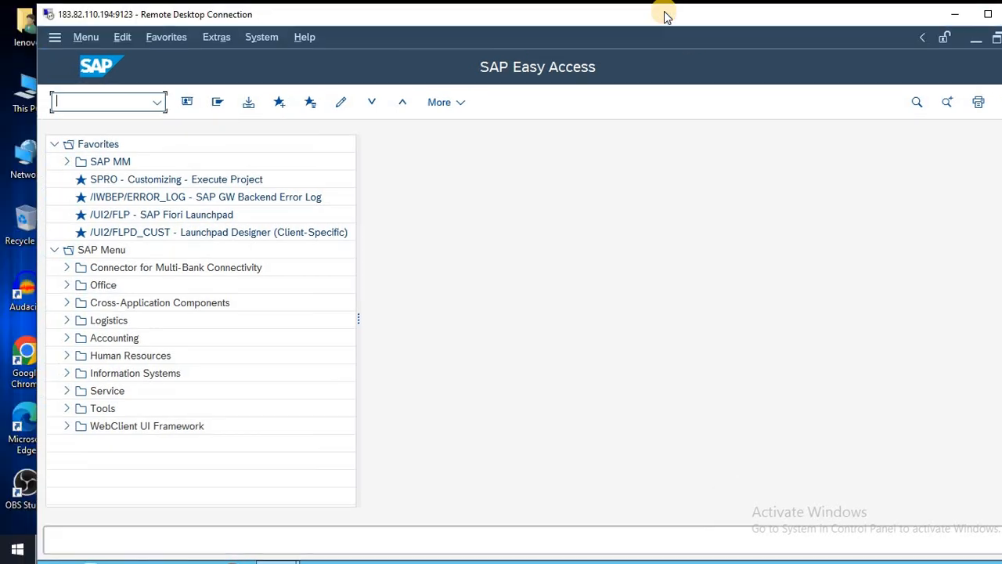
drag(653, 12, 631, 14)
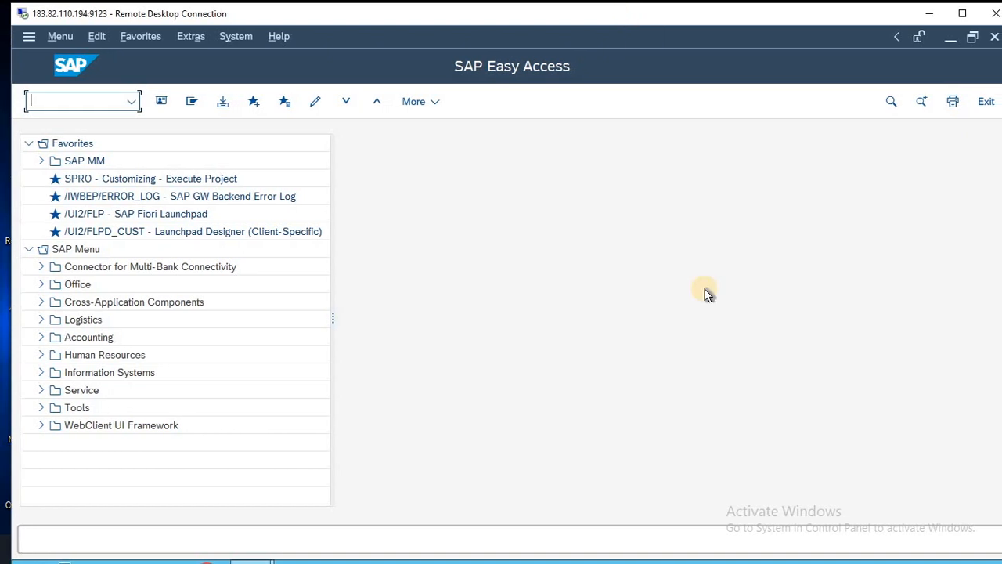
text(OB29)
key(Return)
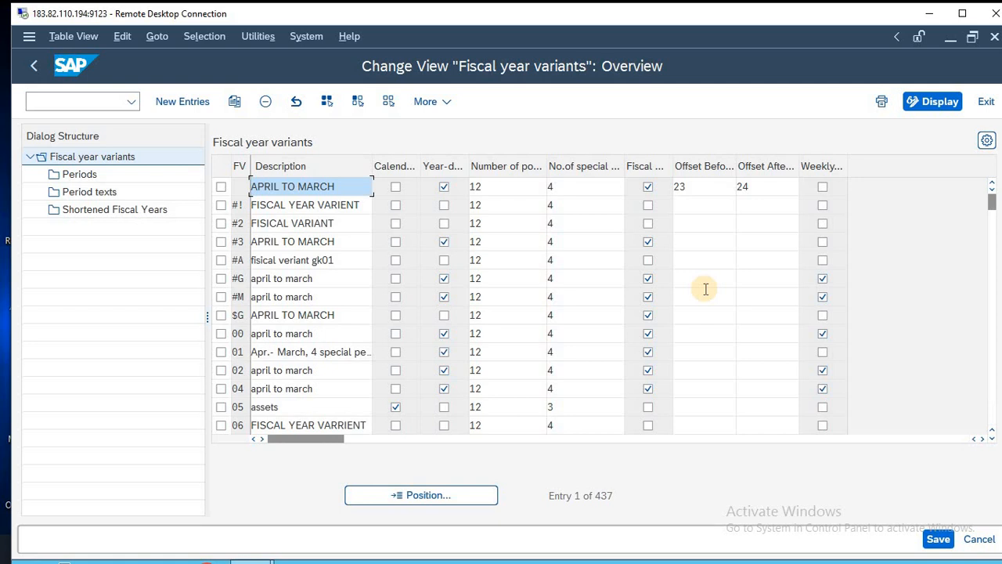
- Switch to a new Notepad document and note "V3-APRIL TO MAR" and "K4 - JAN TO DEC" on separate lines
key(super+r)
text(NOTE)
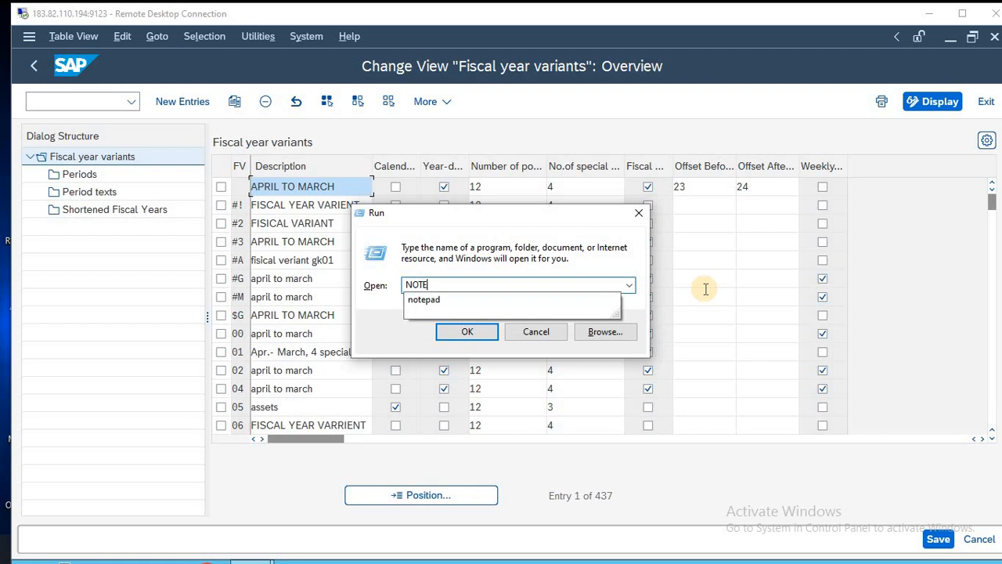
key(Down)
key(Return)
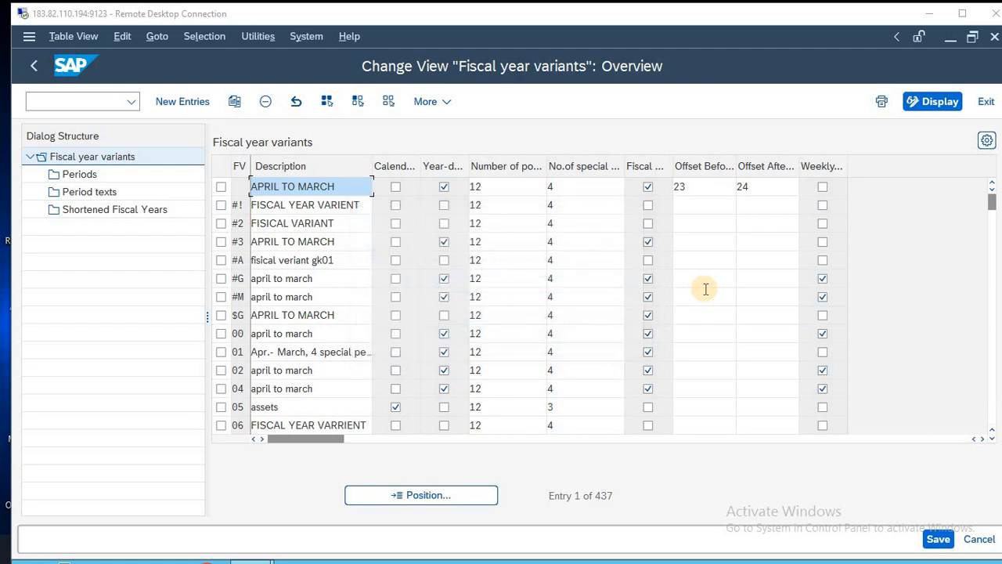
key(Return)
text(V)
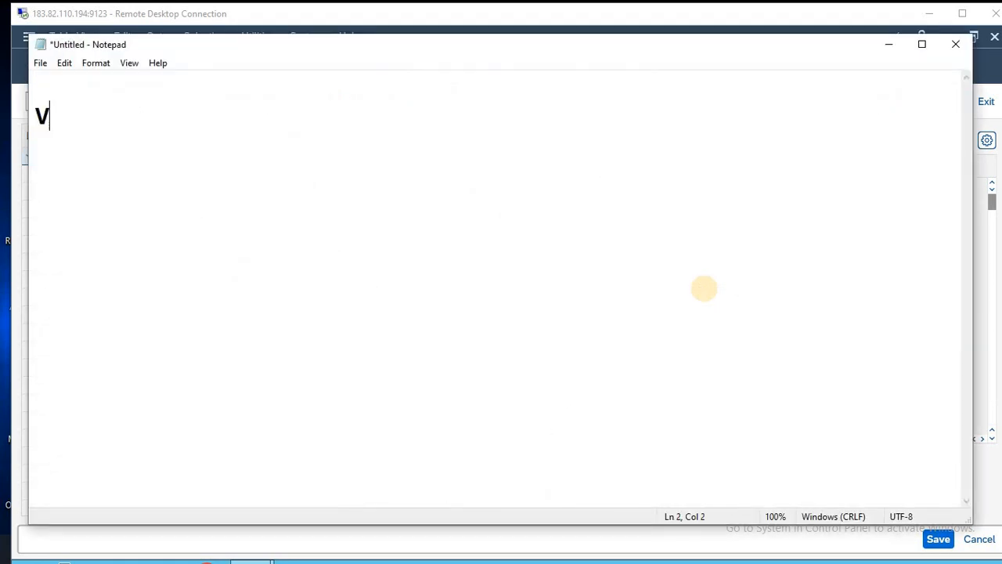
text(3-APRI)
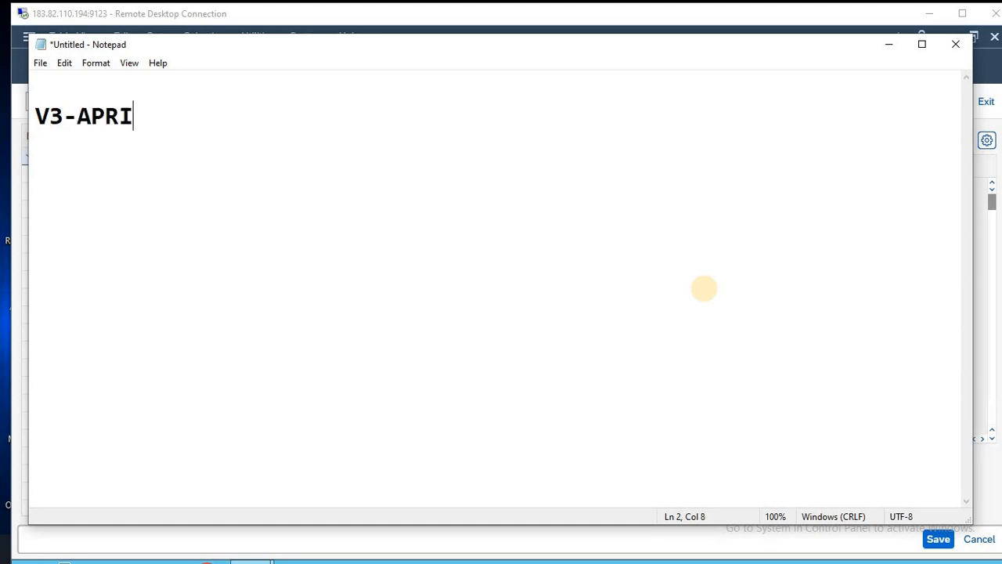
text(L TO MAR)
key(Return)
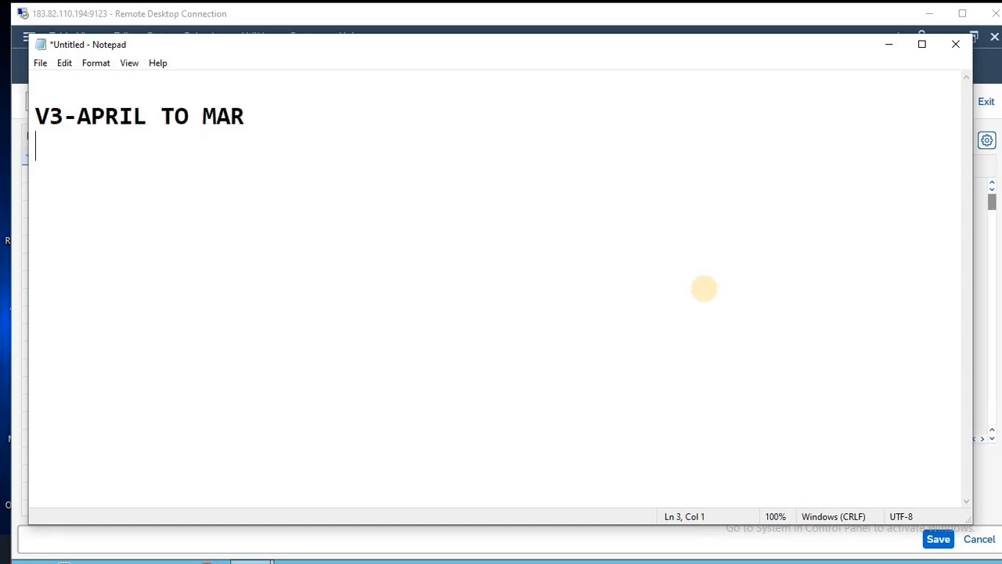
text(K4 - JAN TO DEC)
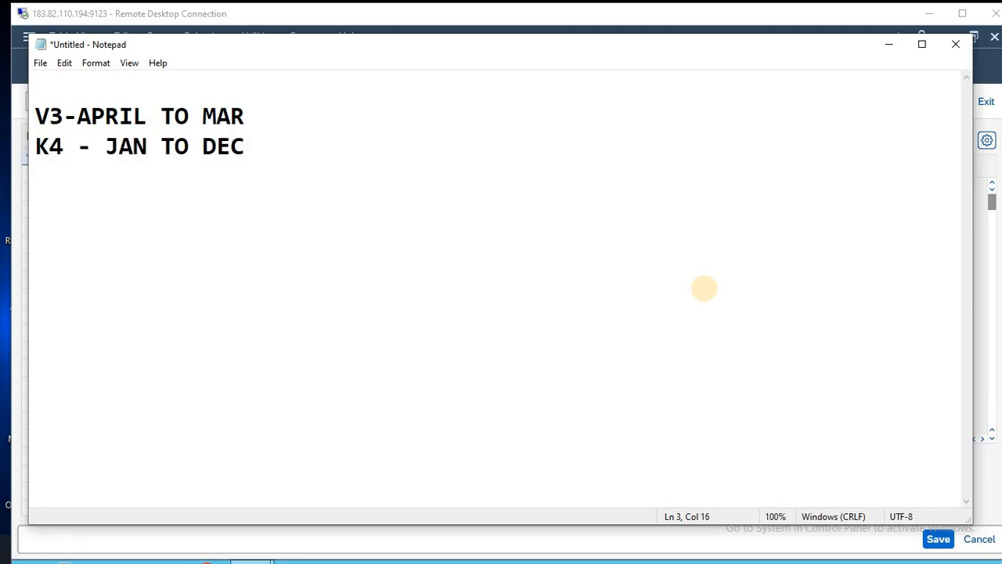
- Separate the two variant notes with a blank line and number them "1)" and "2)"
key(Up)
key(Return)
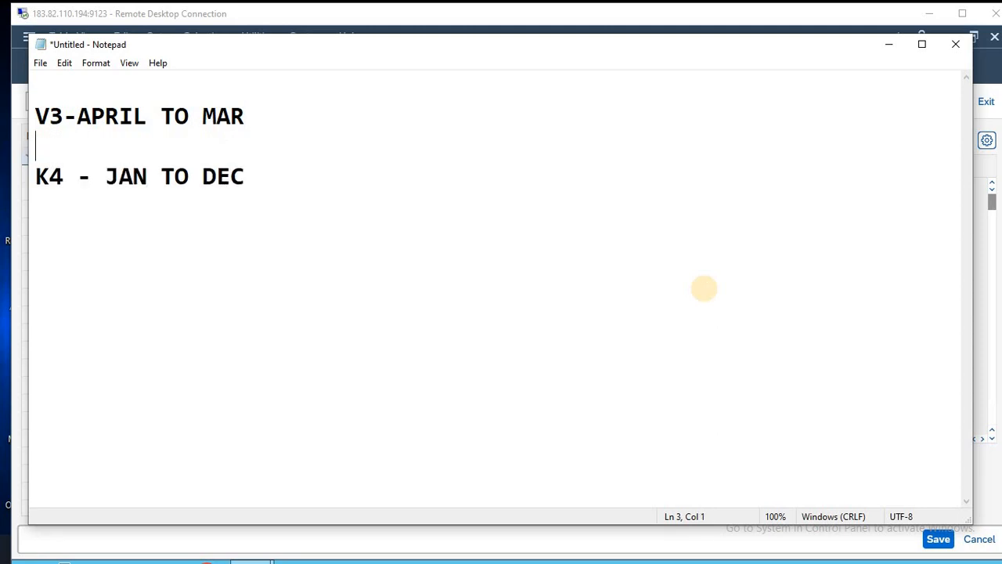
key(Up)
key(Up)
key(Down)
text(1)
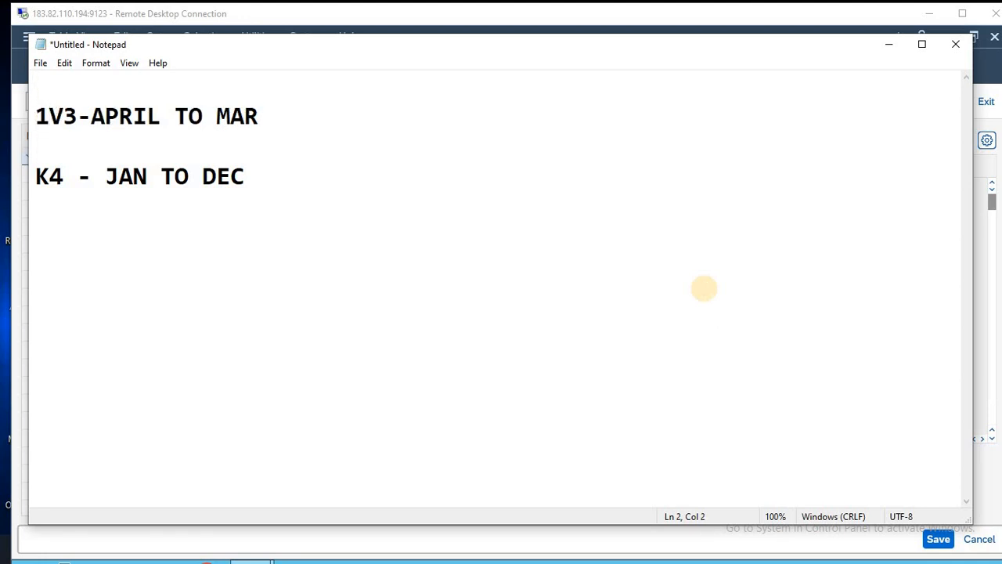
text())
key(Down)
key(Down)
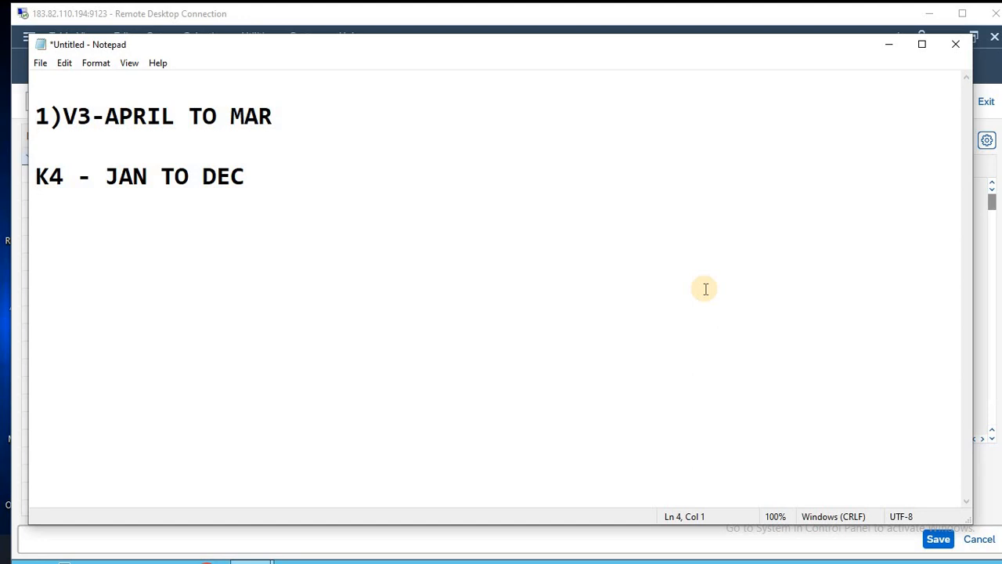
text(2))
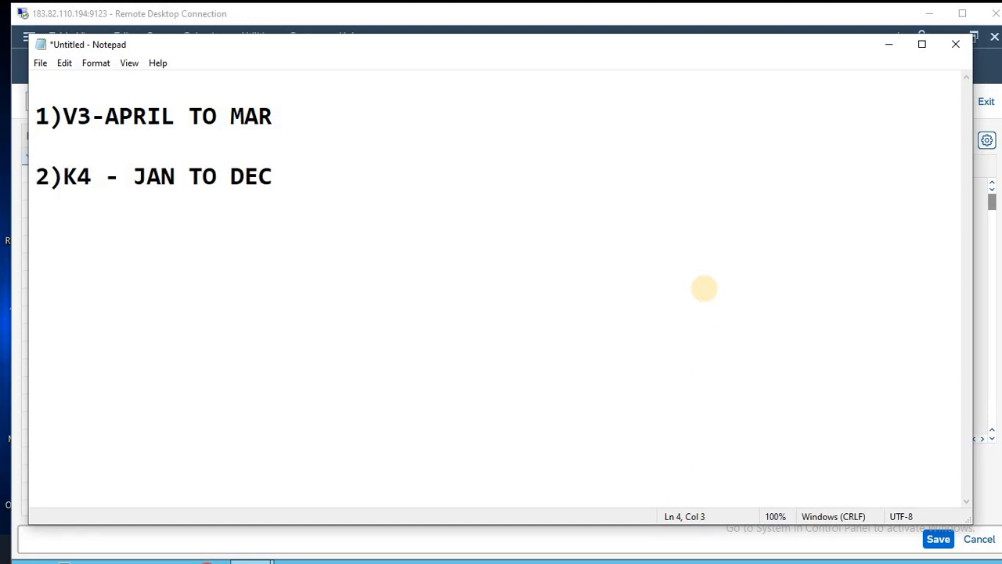
- Switch back to SAP and look up fiscal year variants V3 and K4 in the overview
key(alt+Tab)
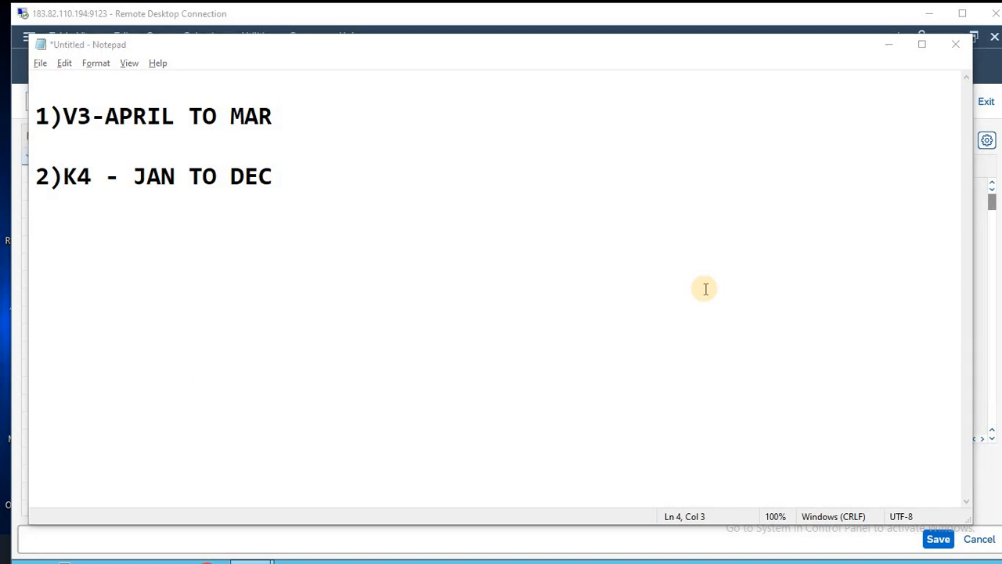
click(431, 492)
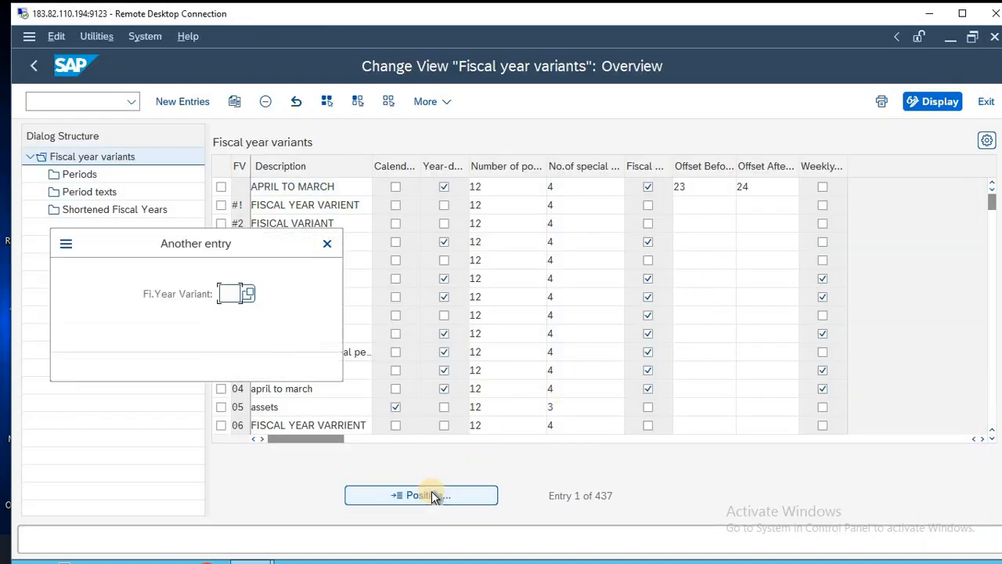
text(V3)
key(Return)
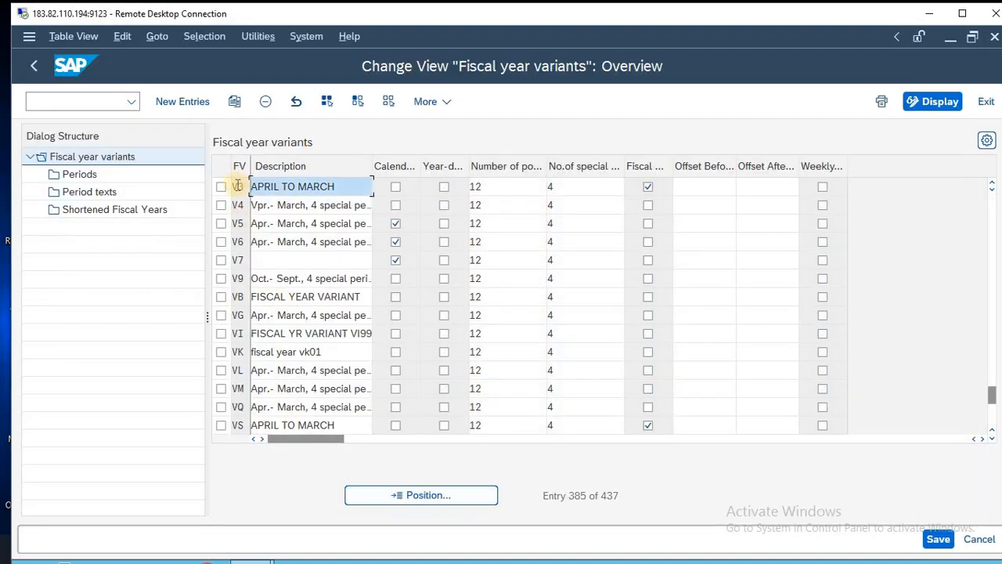
click(407, 498)
text(K)
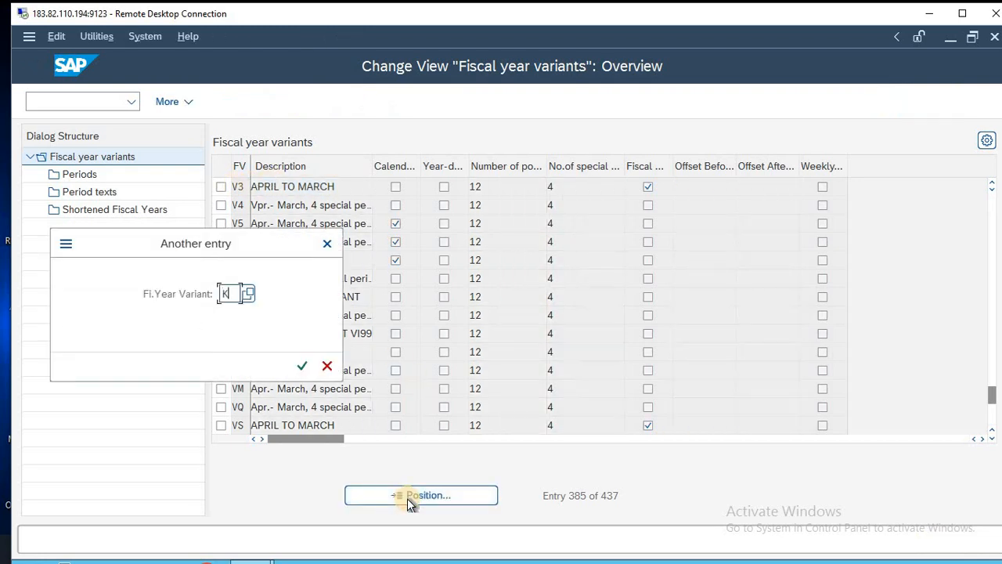
text(4)
key(Return)
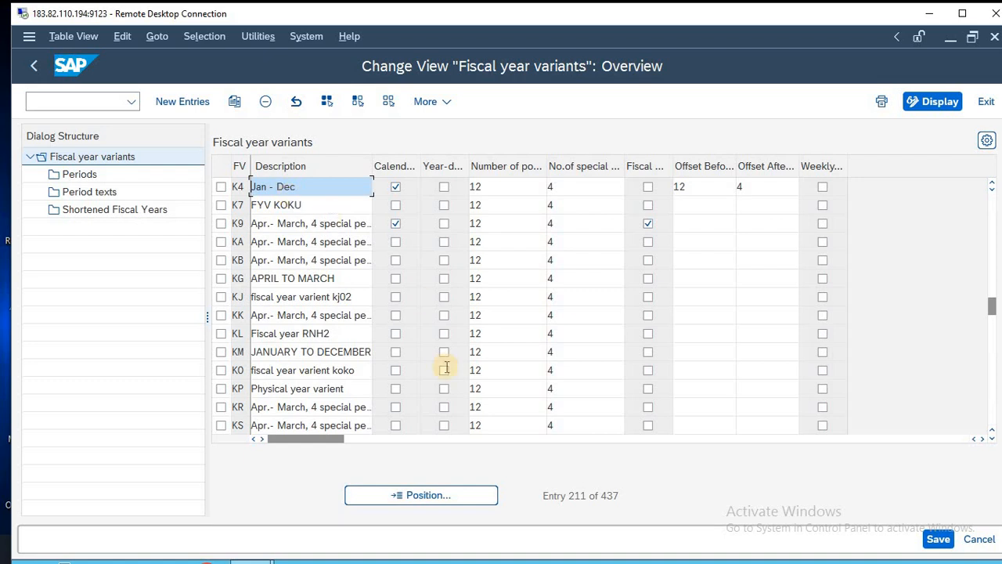
- Locate fiscal year variant V3 in the overview and start a copy of it
click(425, 491)
text(V3)
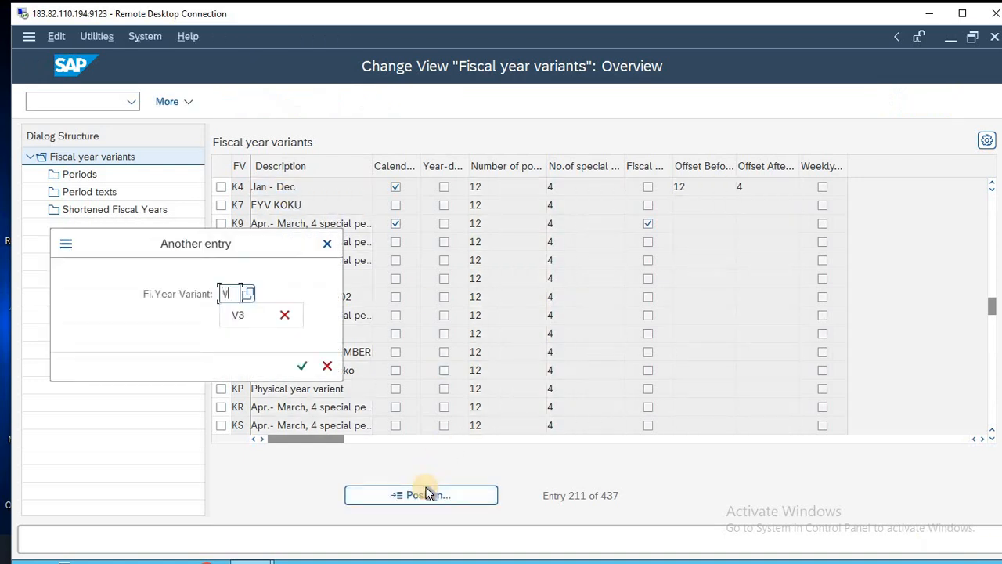
key(Return)
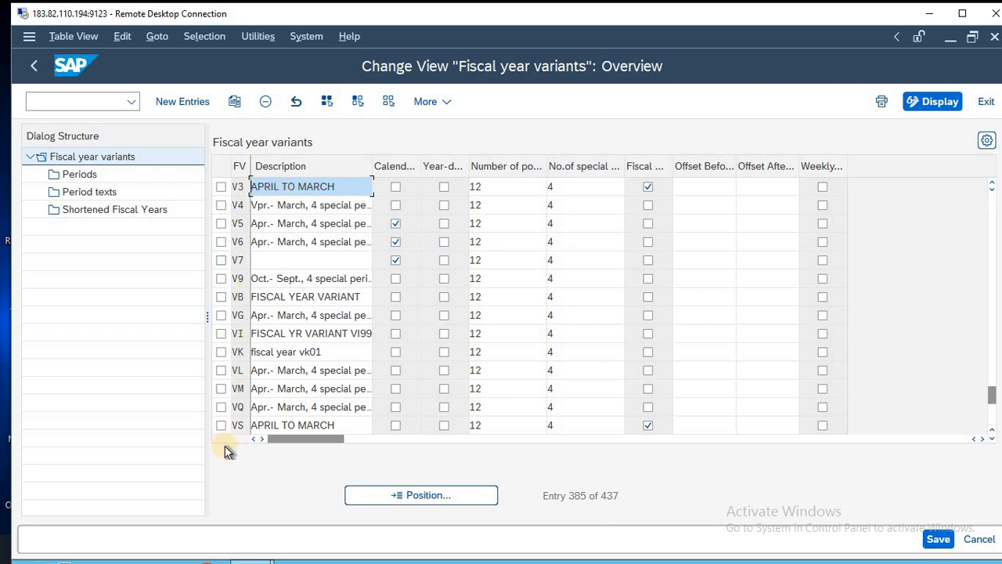
click(216, 191)
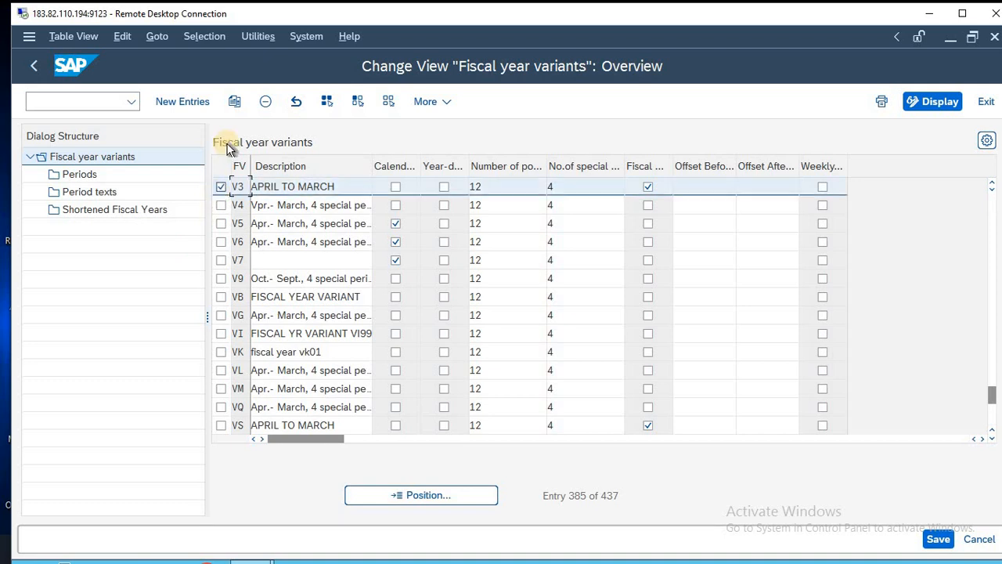
click(237, 102)
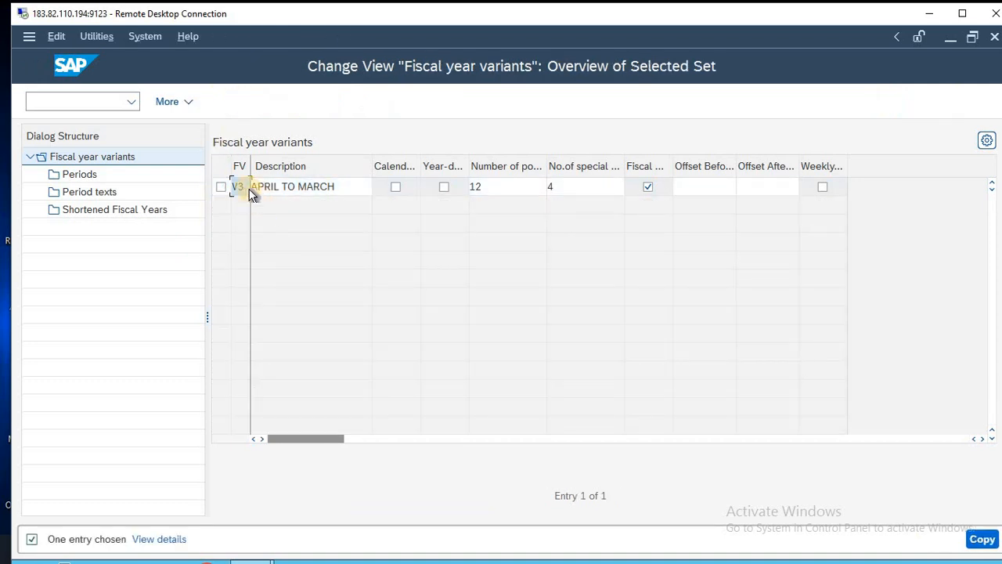
- Save the copied fiscal year variant under key BN with all its dependent entries, and leave the transaction
drag(243, 186, 201, 195)
text(BT)
key(Return)
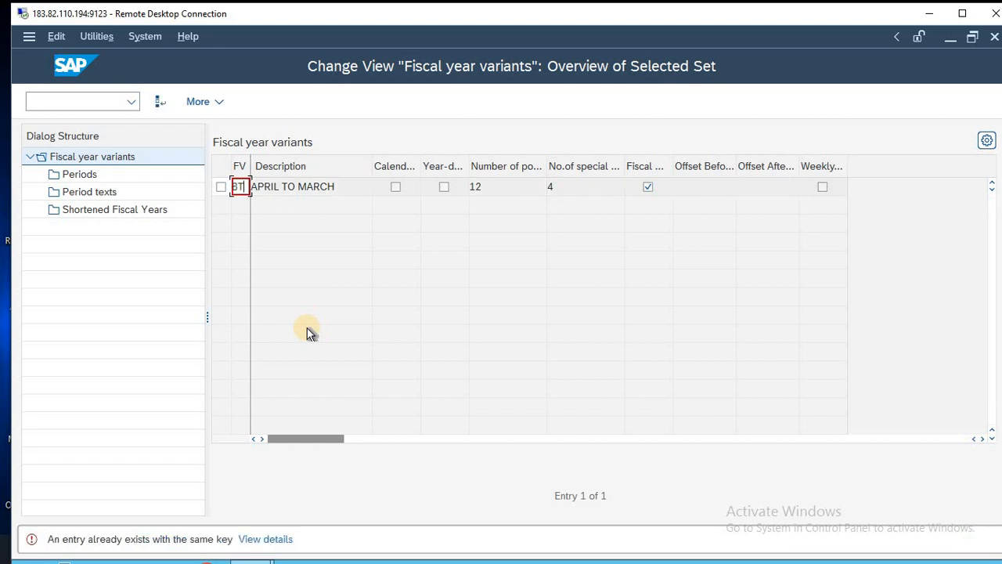
key(BackSpace)
text(N)
key(Return)
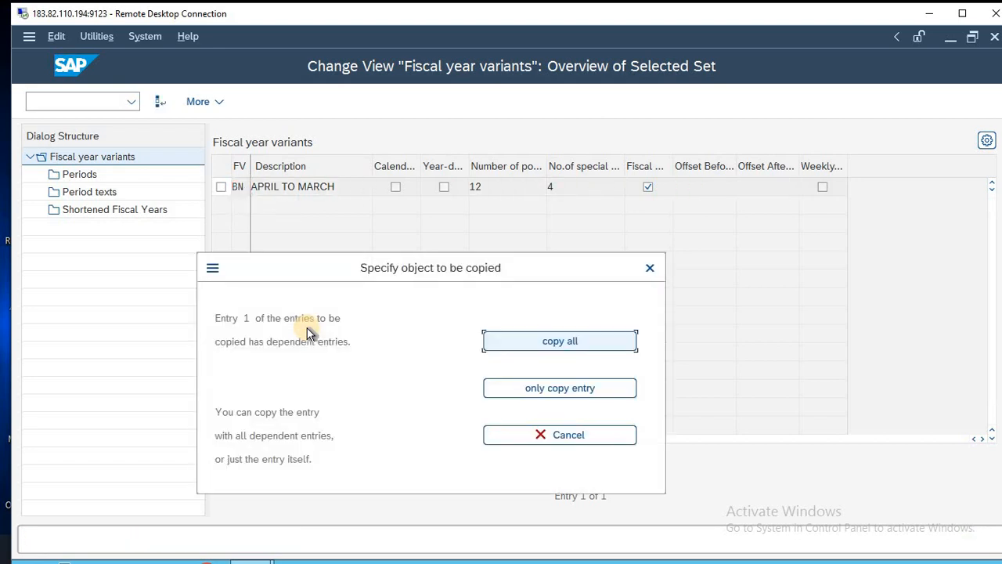
click(531, 349)
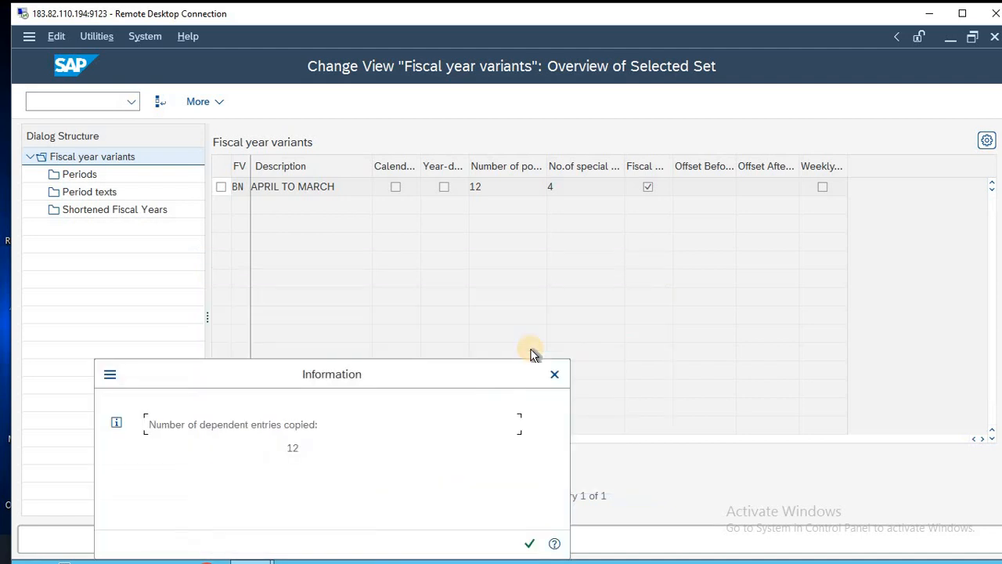
key(Return)
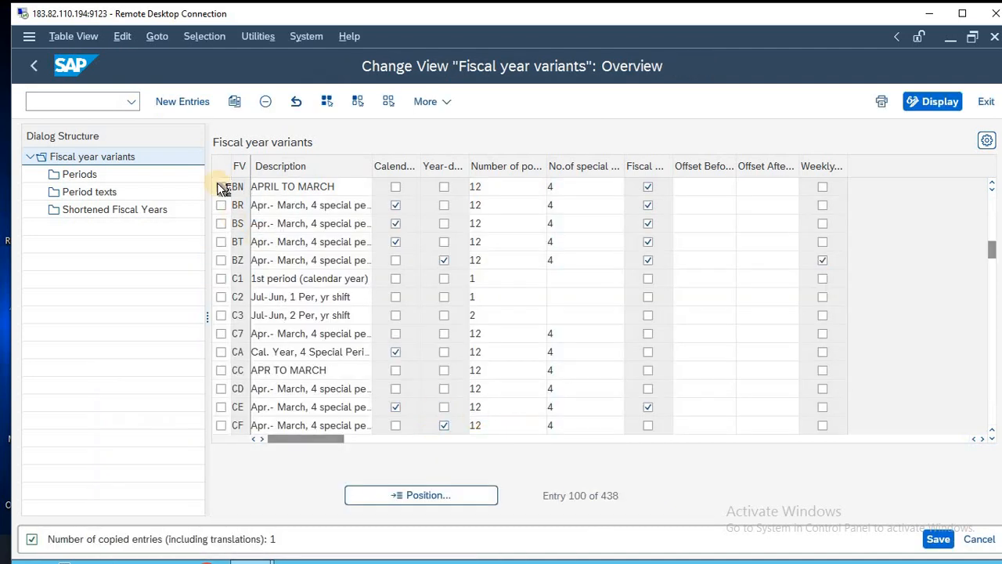
key(ctrl+s)
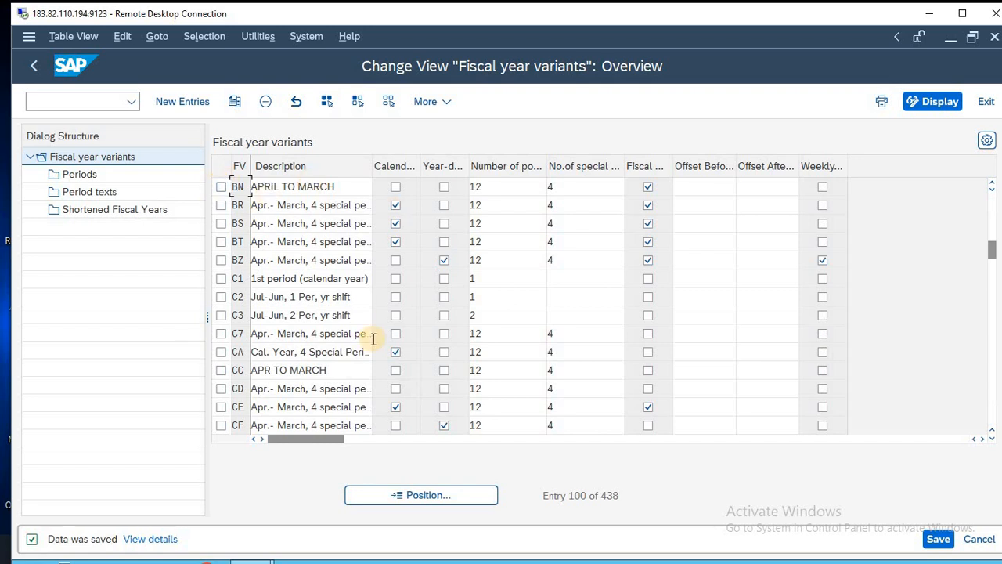
key(F3)
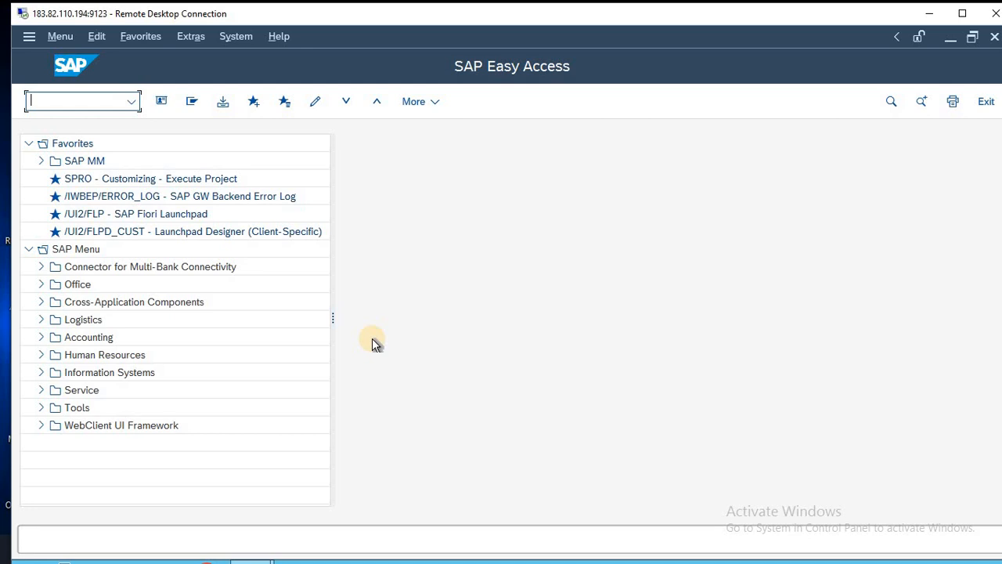
- Switch to Notepad and add the heading "OB29" above the two variant notes
key(alt+Tab)
key(Up)
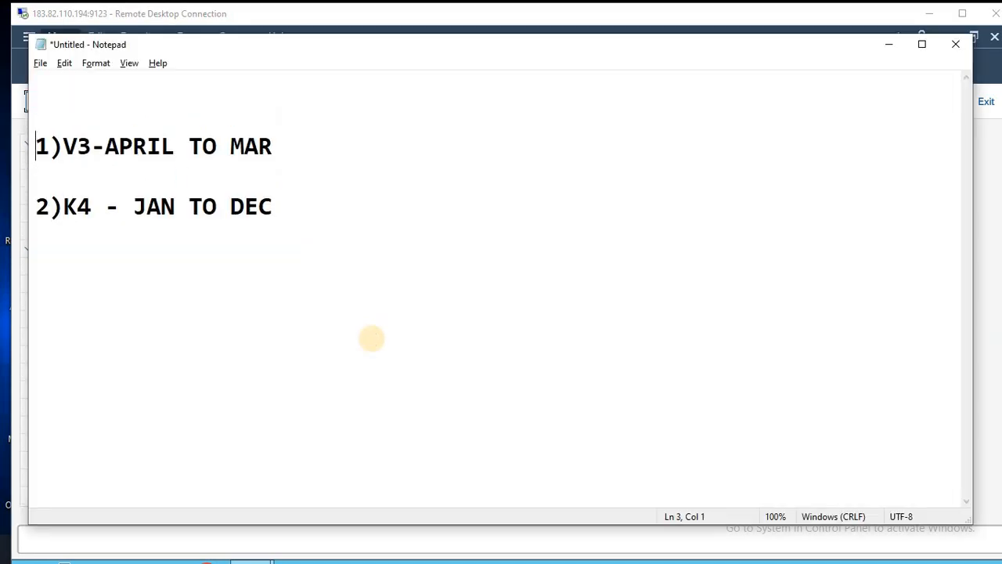
key(Up)
text(OB)
text(2N)
key(BackSpace)
key(BackSpace)
text(28)
key(BackSpace)
text(9)
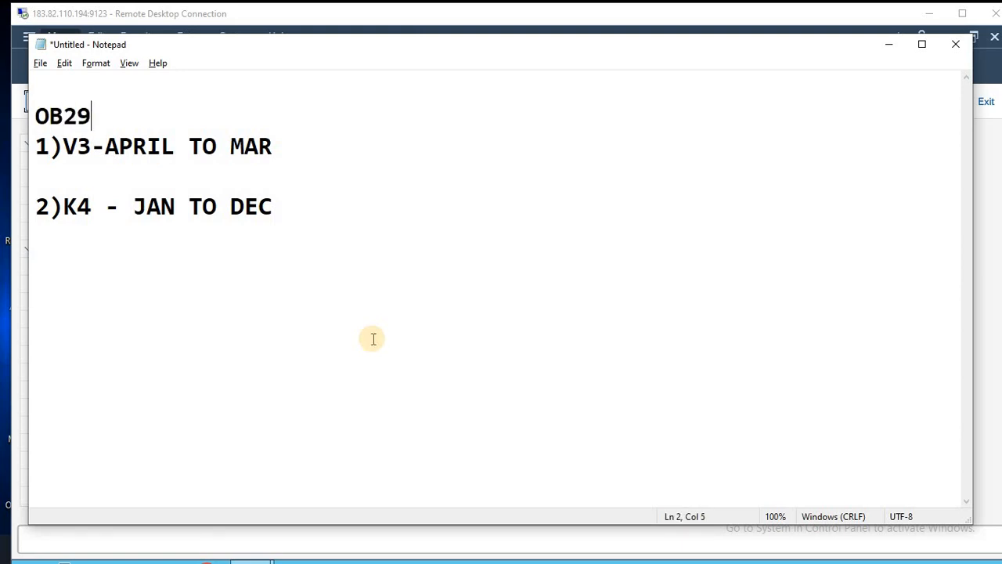
- Prefix the OB29 heading with "1-" and remove the blank line between the V3 and K4 notes
key(Down)
key(Down)
key(Up)
key(Up)
text(1-)
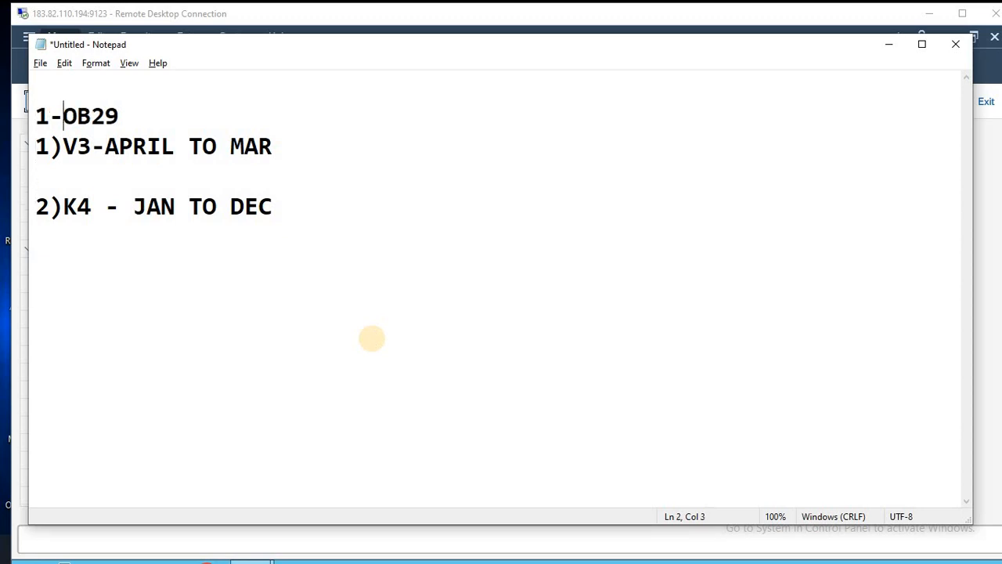
key(Up)
key(Down)
key(Down)
key(Down)
key(Delete)
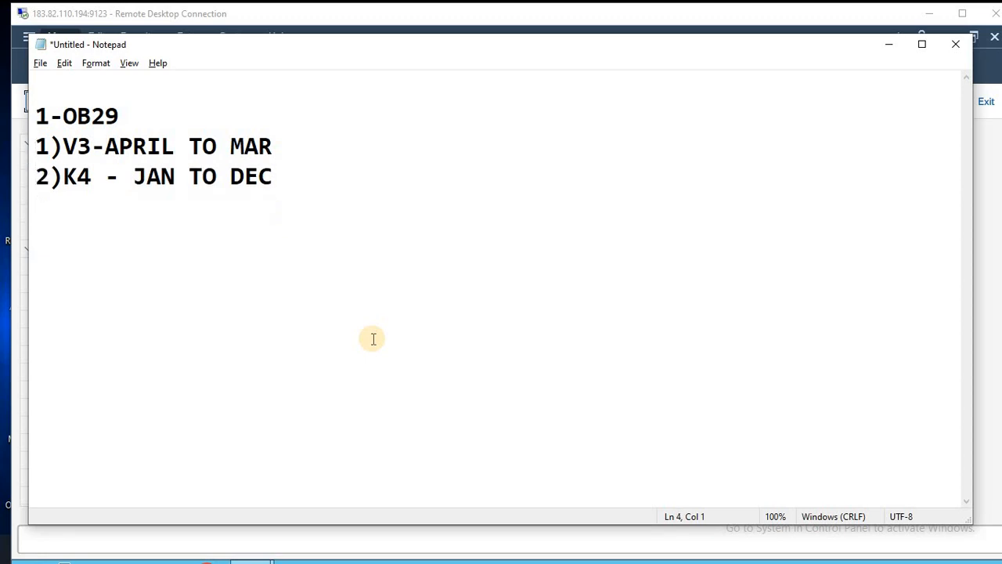
- Add the entry "2-OB37" on the line below the K4 note
key(Right)
key(Right)
key(Right)
key(Right)
key(Right)
key(Right)
key(Right)
key(Right)
key(Right)
key(Right)
key(Right)
key(Right)
key(Right)
key(Right)
key(Right)
key(Right)
key(Right)
key(Right)
text(2-OB)
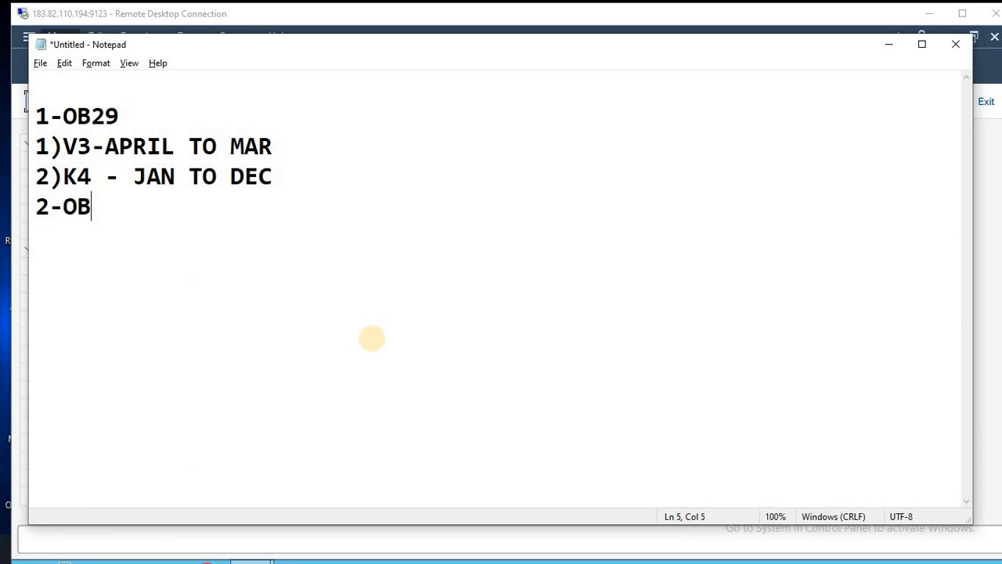
text(6)
key(BackSpace)
text(37)
key(Return)
key(Up)
key(Up)
key(Up)
key(shift+Right)
key(shift+Right)
key(shift+Right)
key(shift+Right)
key(shift+Right)
key(shift+Right)
key(shift+Right)
key(shift+Right)
key(shift+Right)
key(shift+Right)
key(shift+Right)
key(shift+Right)
key(shift+Right)
key(shift+Right)
key(shift+Right)
key(shift+Right)
key(shift+Right)
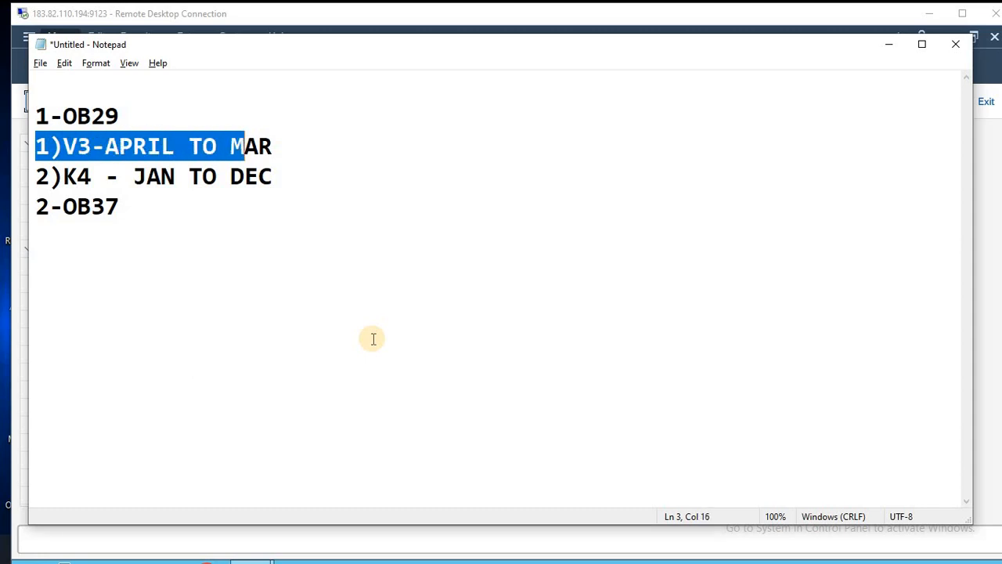
key(Down)
key(Down)
key(Down)
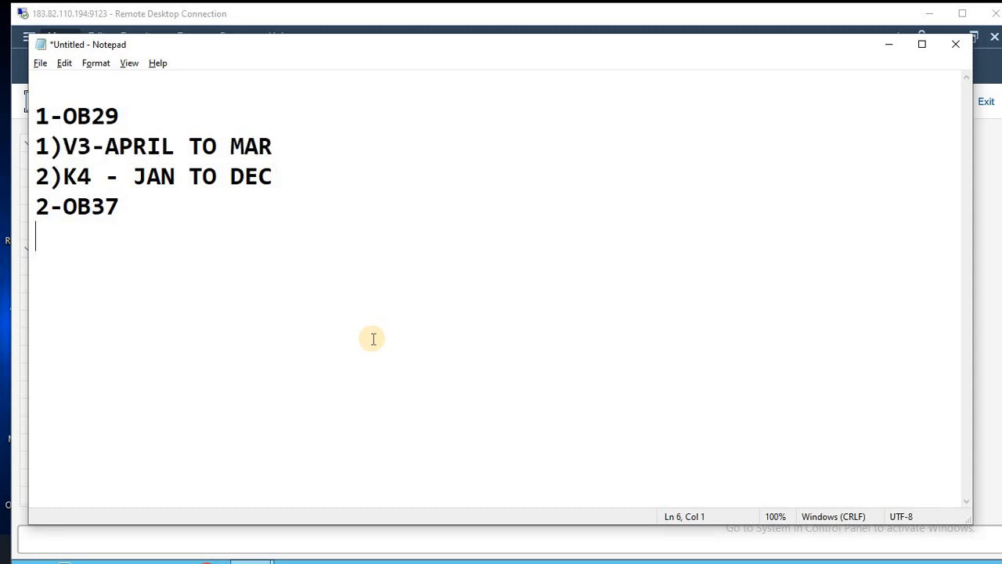
- Switch to SAP, start transaction OB37 and position the list at company code BTN
key(alt+Tab)
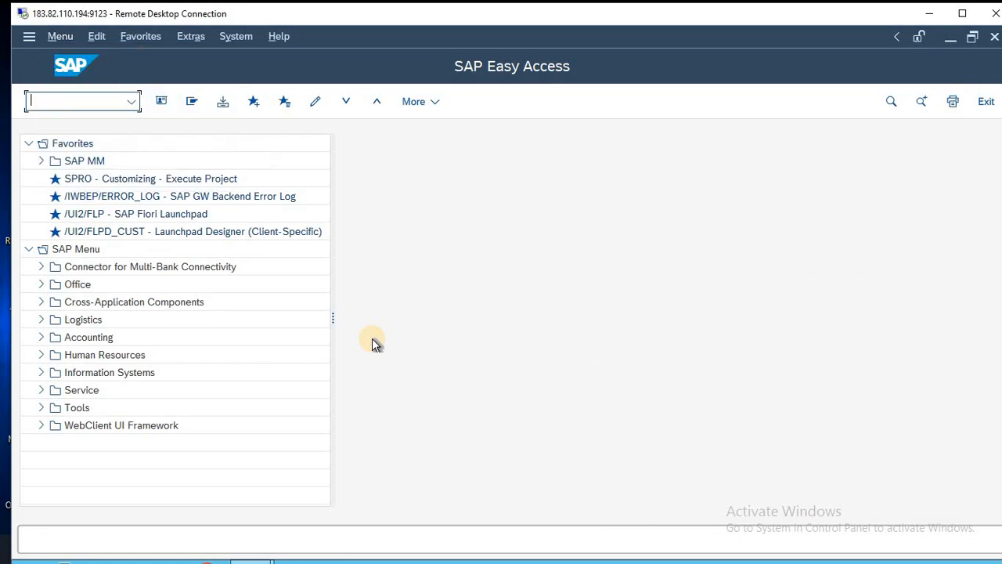
text(OB37)
key(Return)
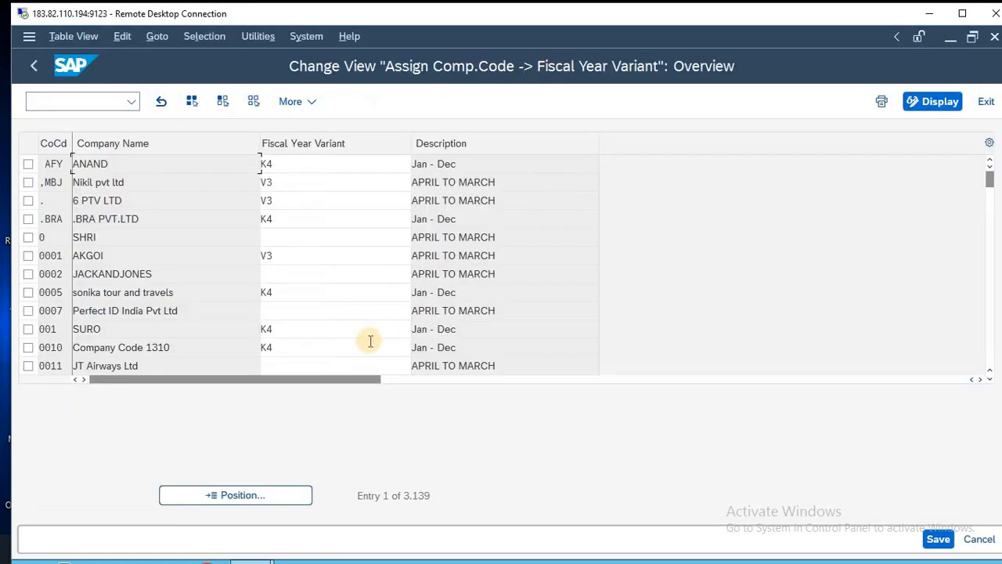
click(278, 495)
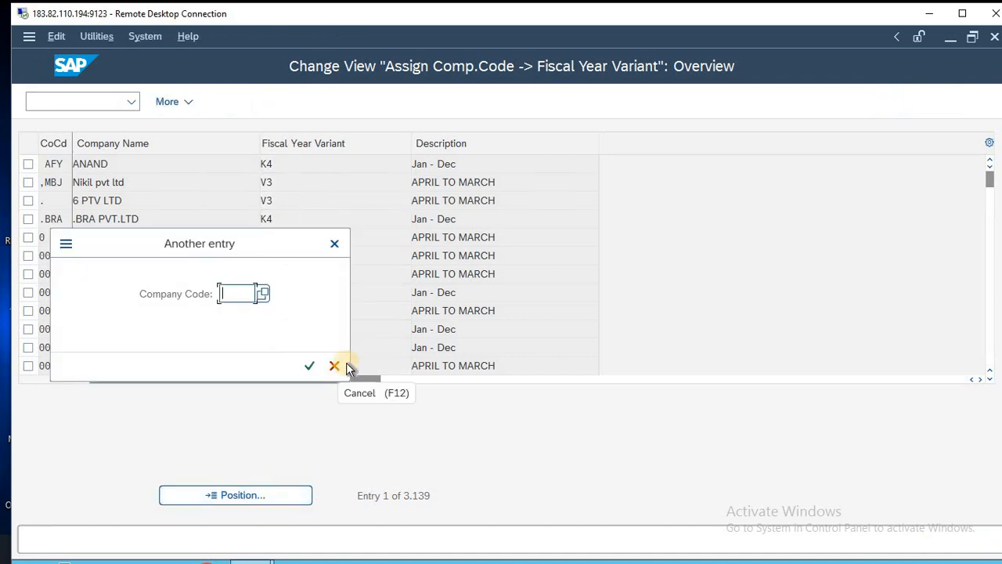
text(BTN)
key(Return)
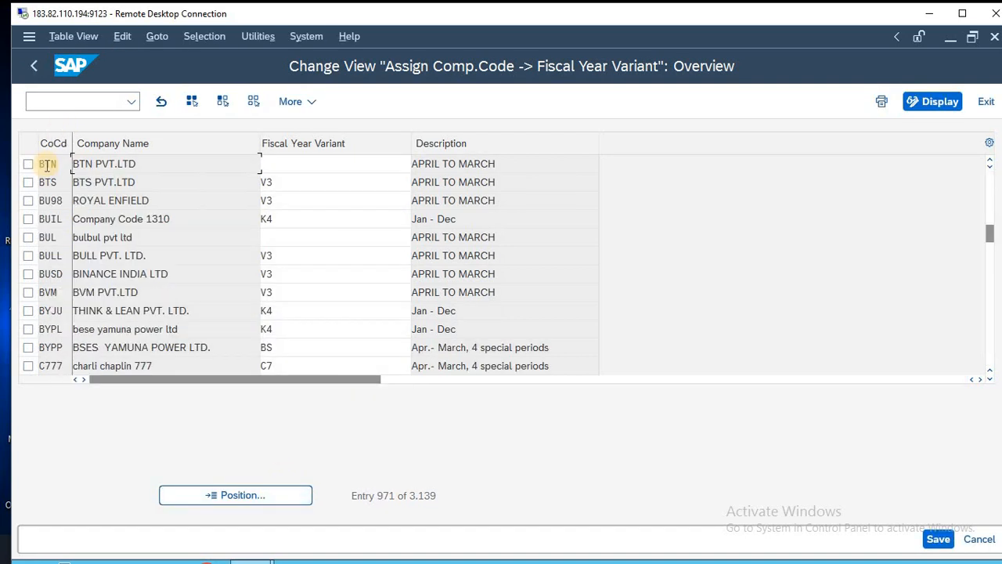
- Assign fiscal year variant V3 to company code BTN and save the assignment
click(288, 161)
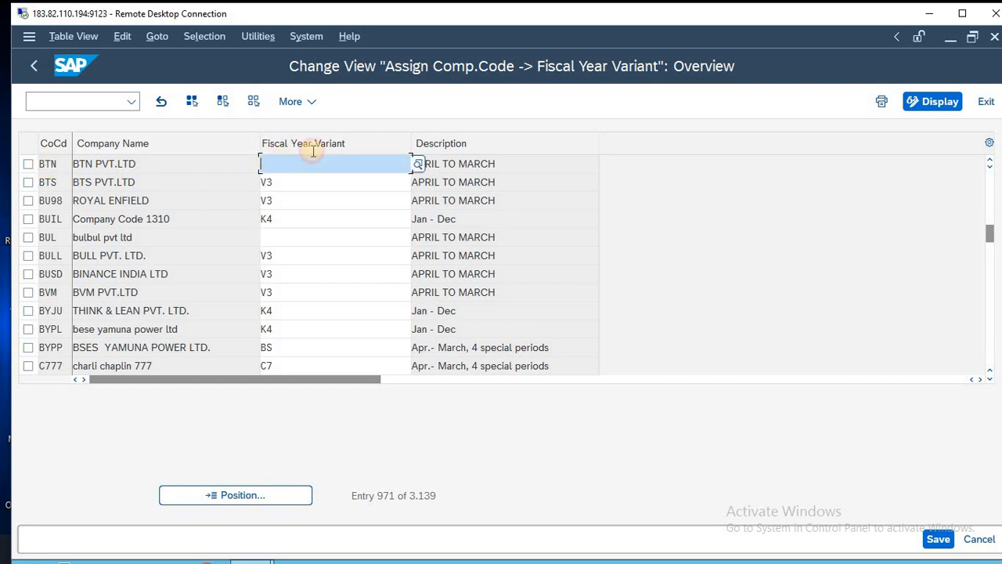
text(V3)
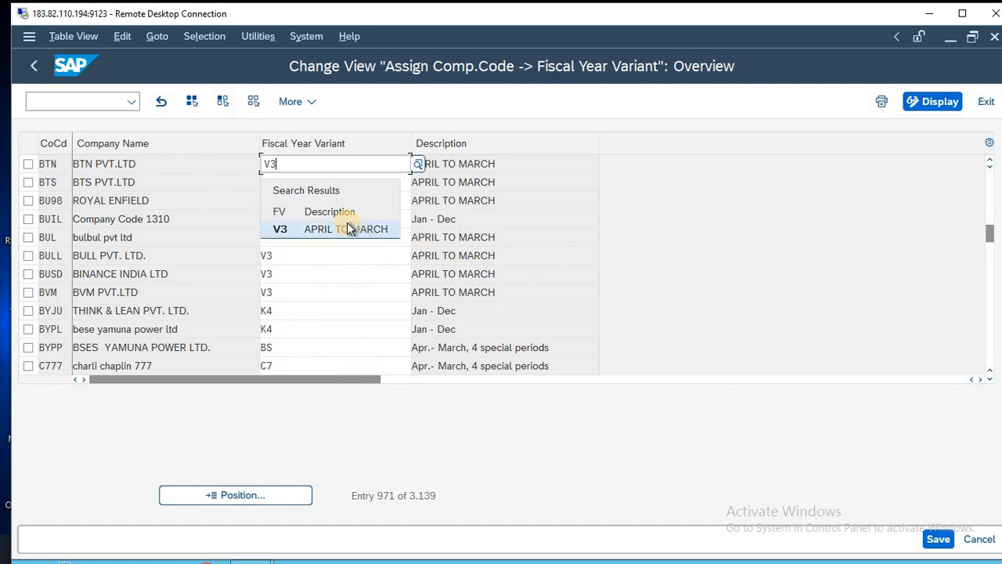
click(346, 228)
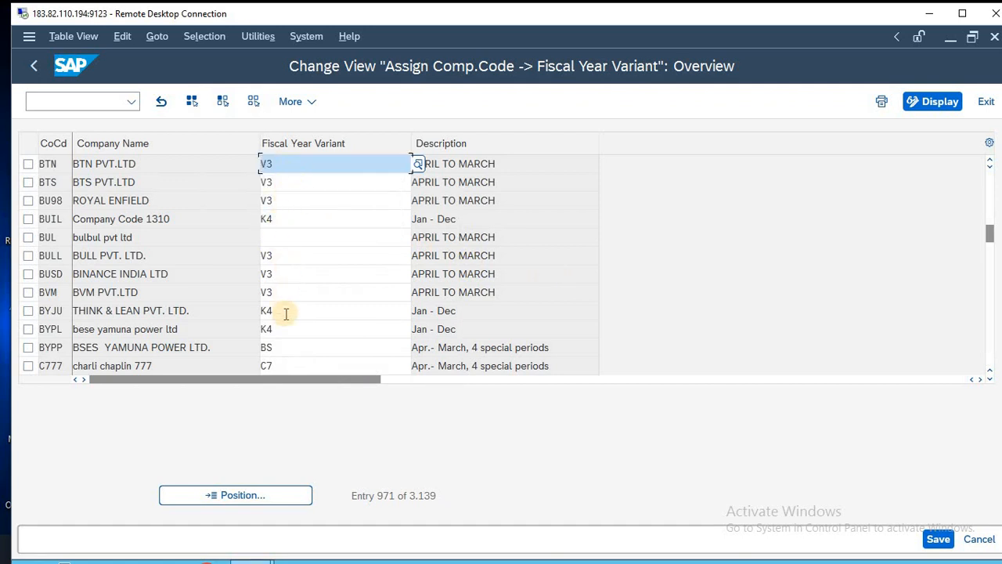
click(537, 161)
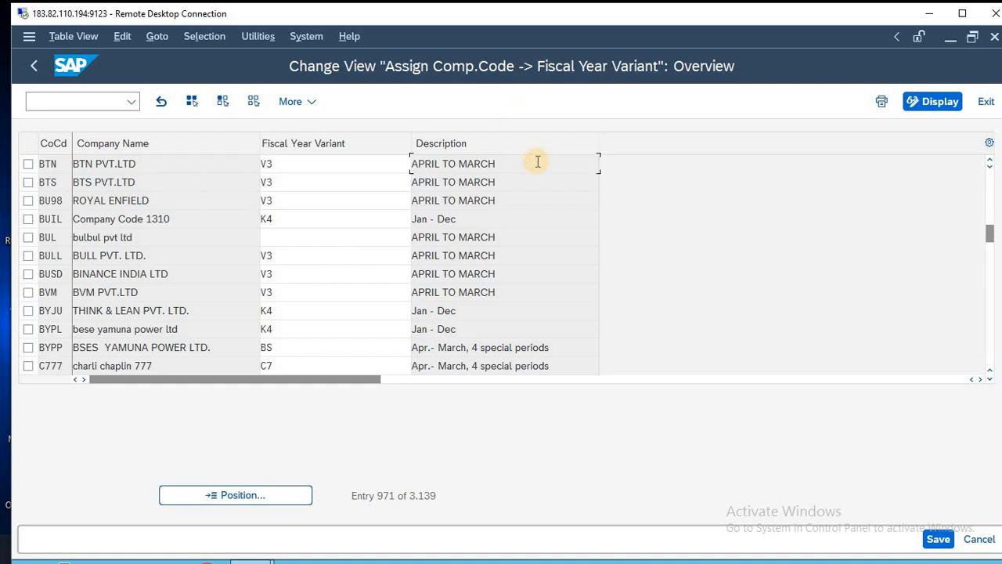
key(ctrl+s)
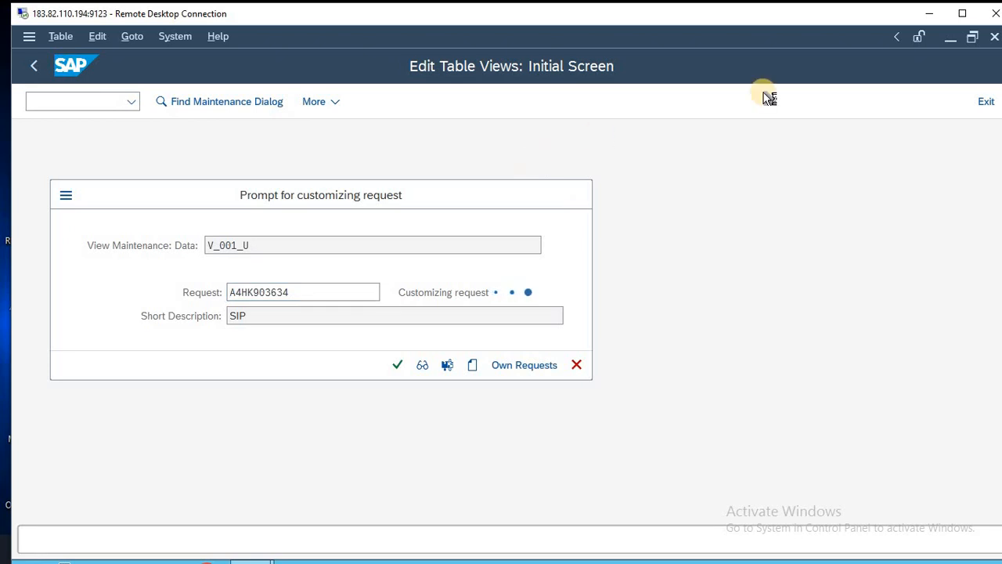
- Switch to Notepad and append "ASSIGNMENT" to the 2-OB37 entry
click(928, 14)
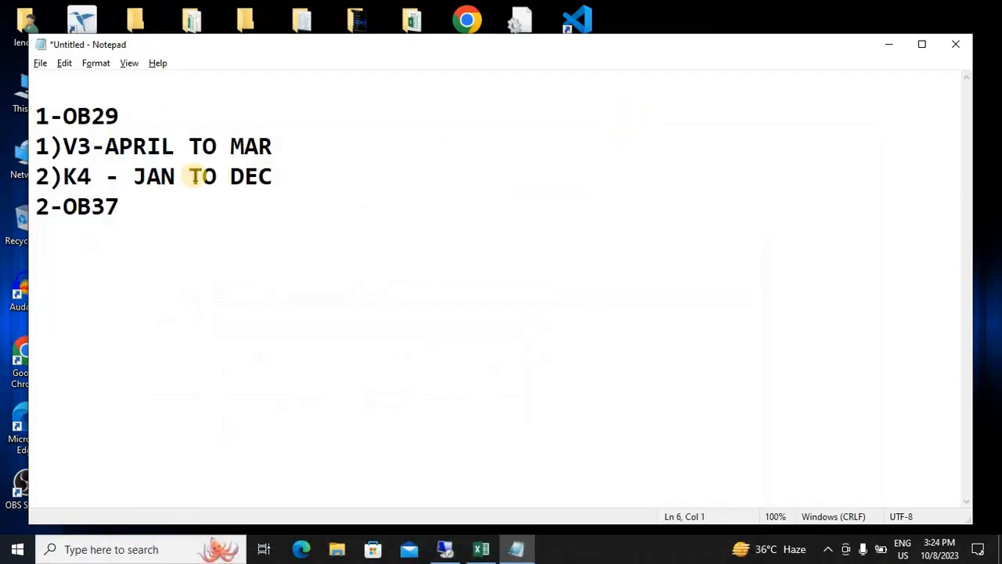
click(130, 208)
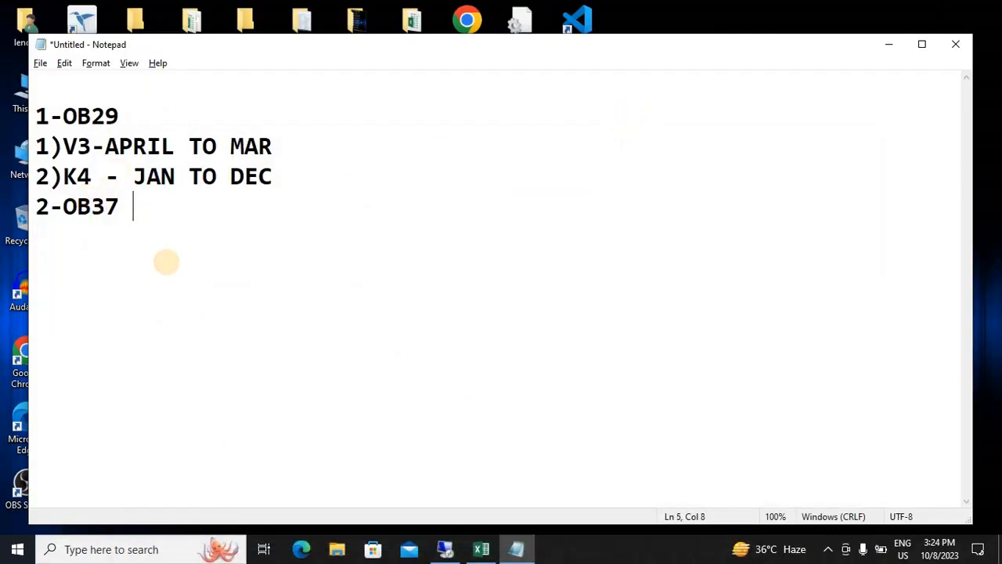
text(ASSIGN)
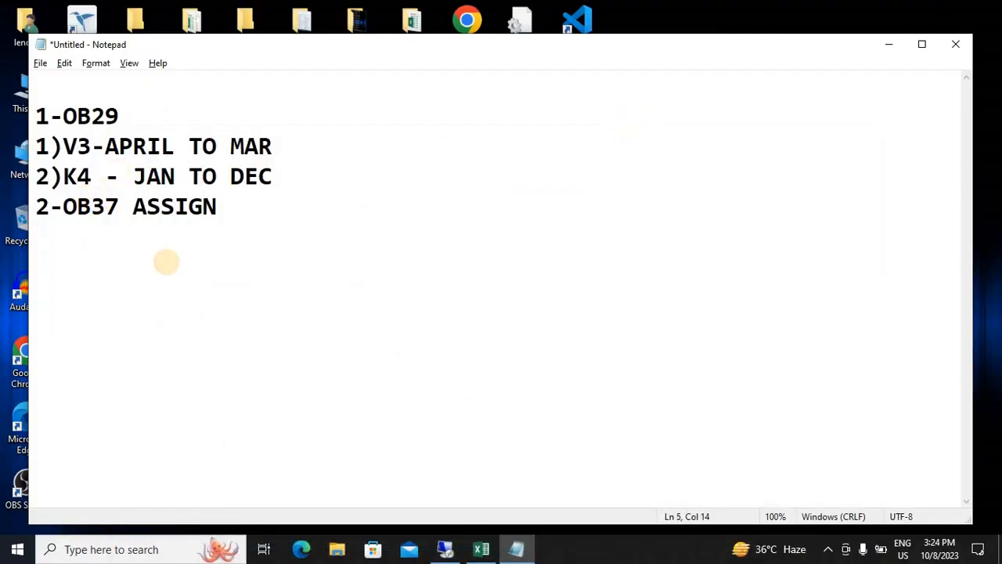
text(MENT)
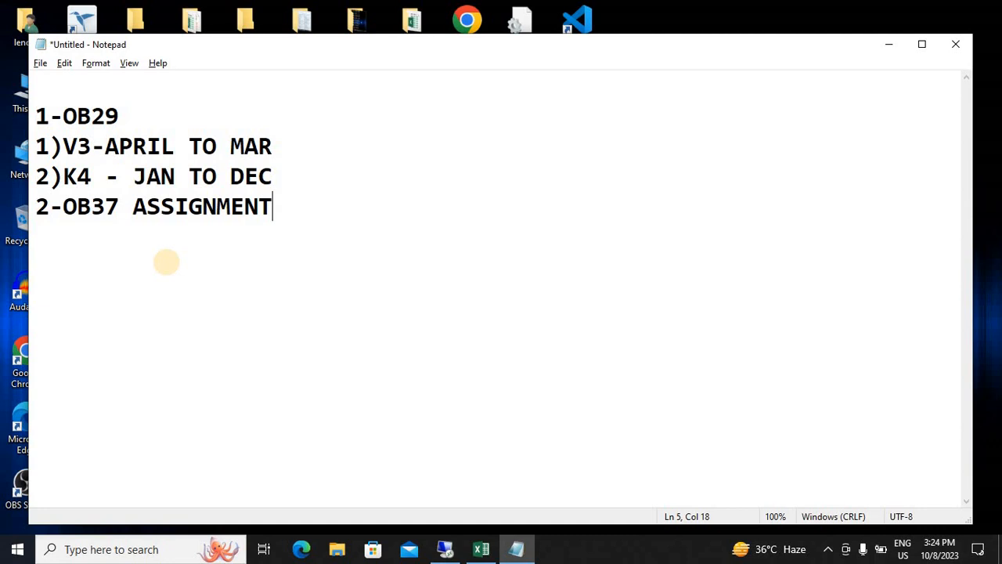
- Insert a blank line below the 1-OB29 heading and another between the K4 note and the 2-OB37 entry
key(Up)
key(Up)
key(Up)
key(Down)
key(Down)
key(Down)
key(Down)
key(Return)
key(Up)
key(Up)
key(Up)
key(Up)
key(Return)
key(Down)
key(Down)
key(Return)
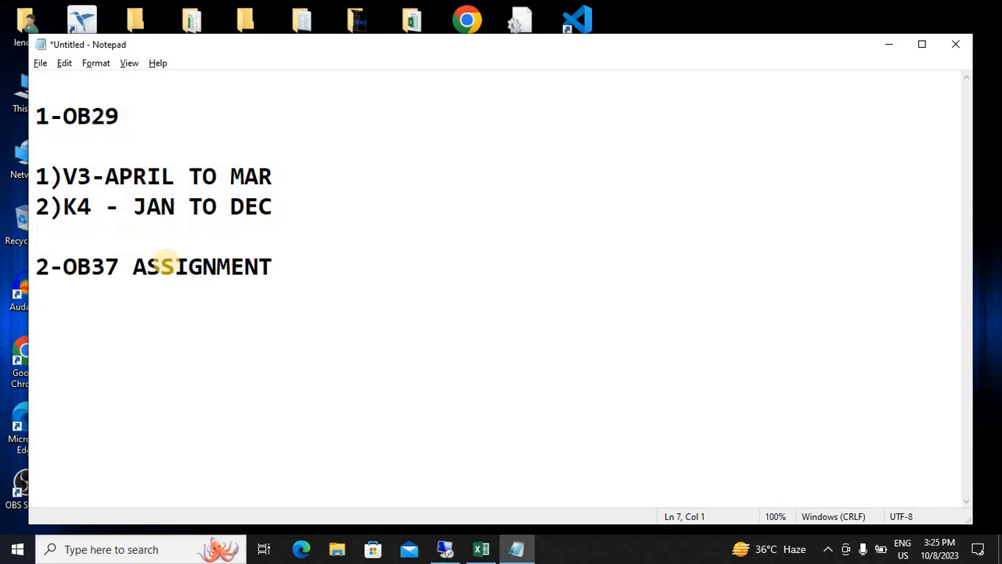
- Add the entry "3-OBBO" below the 2-OB37 line, separated by a blank line
key(Down)
key(Return)
text(O)
key(BackSpace)
text(3-)
key(BackSpace)
text(OBBO)
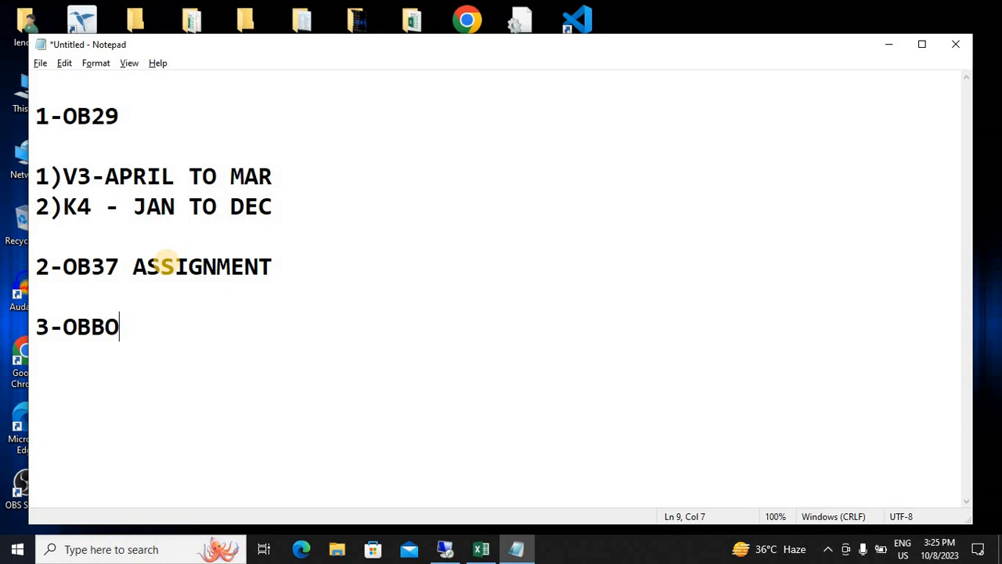
key(Return)
- Switch to the remote desktop, close the crashed SAP Logon, restart it and open the s4hana connection
key(alt+Tab)
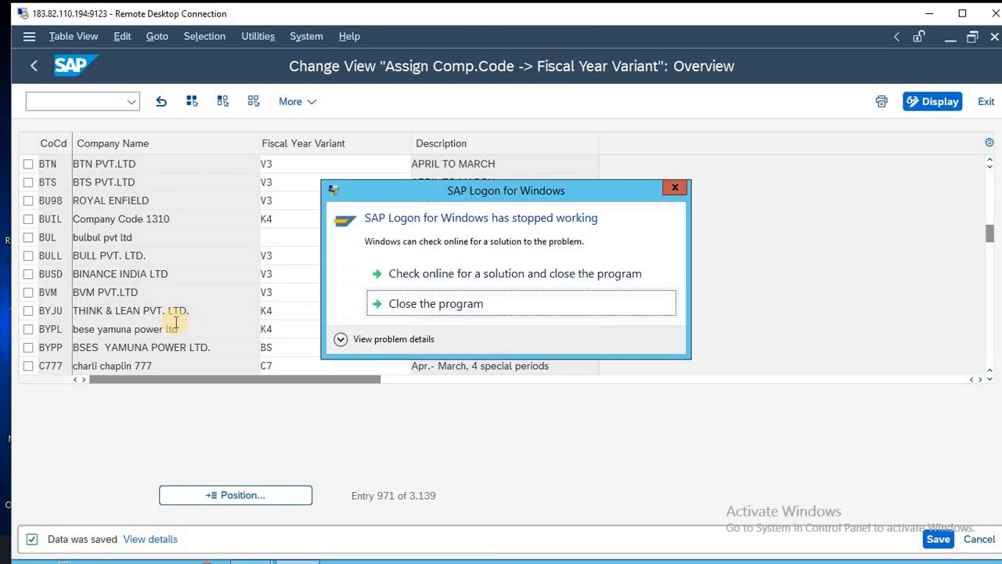
key(Return)
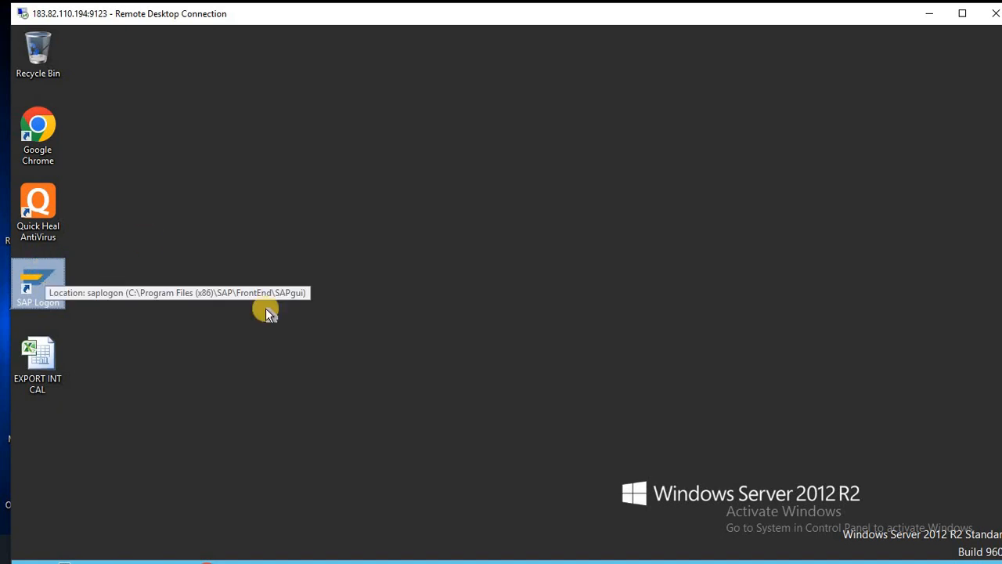
double_click(36, 298)
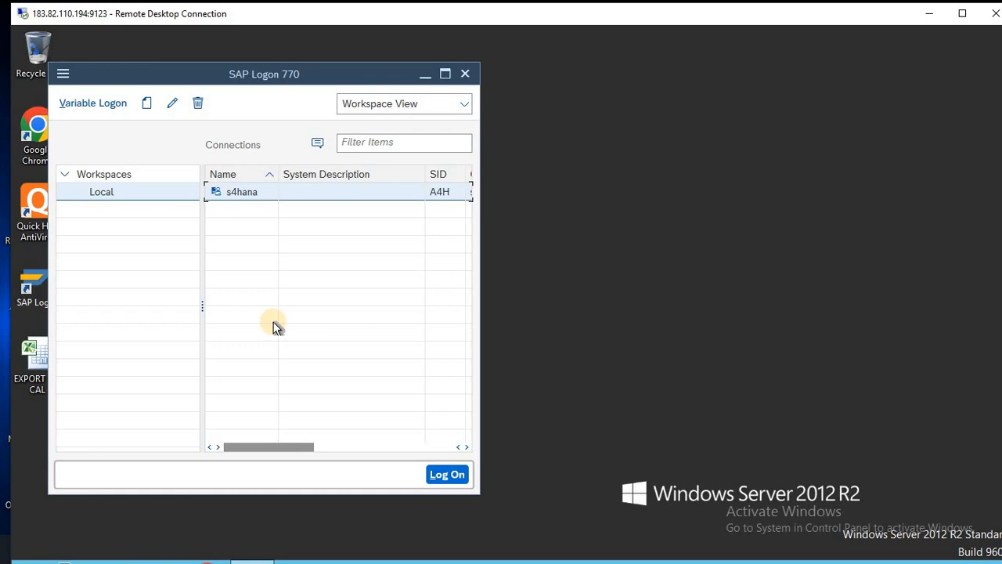
key(Return)
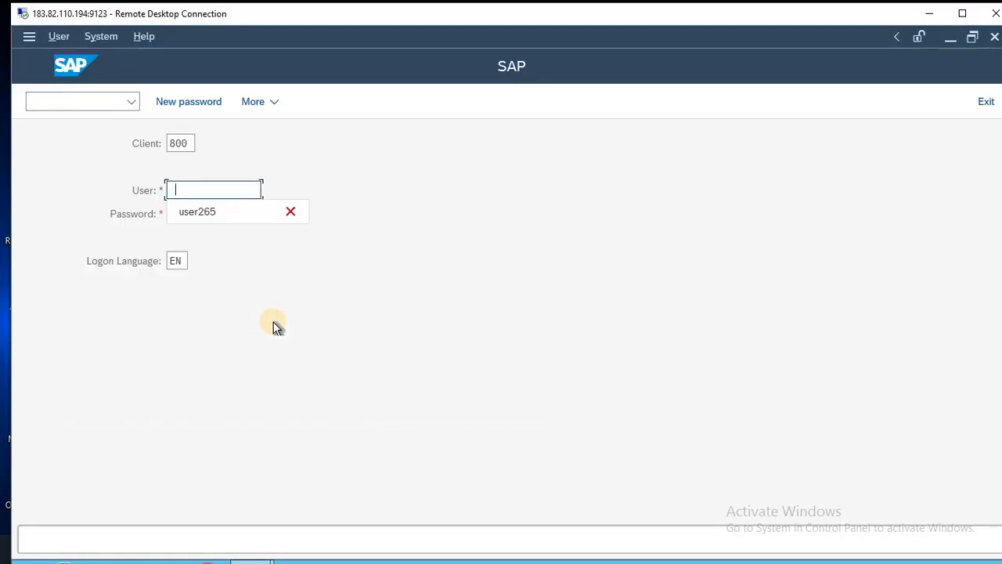
- Log on to client 800 with the suggested user name and the account password
key(Down)
key(Return)
key(Tab)
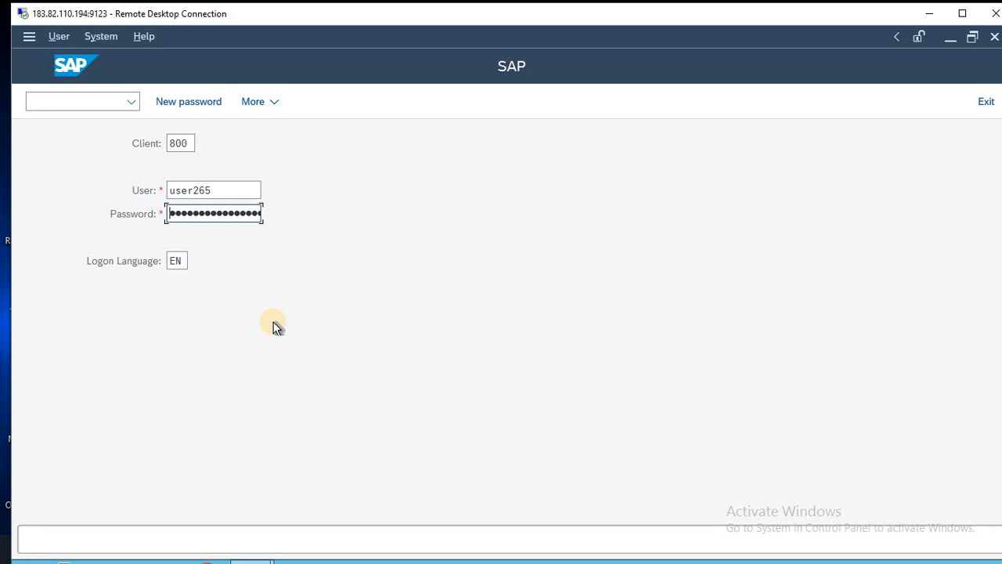
text(•••)
key(Return)
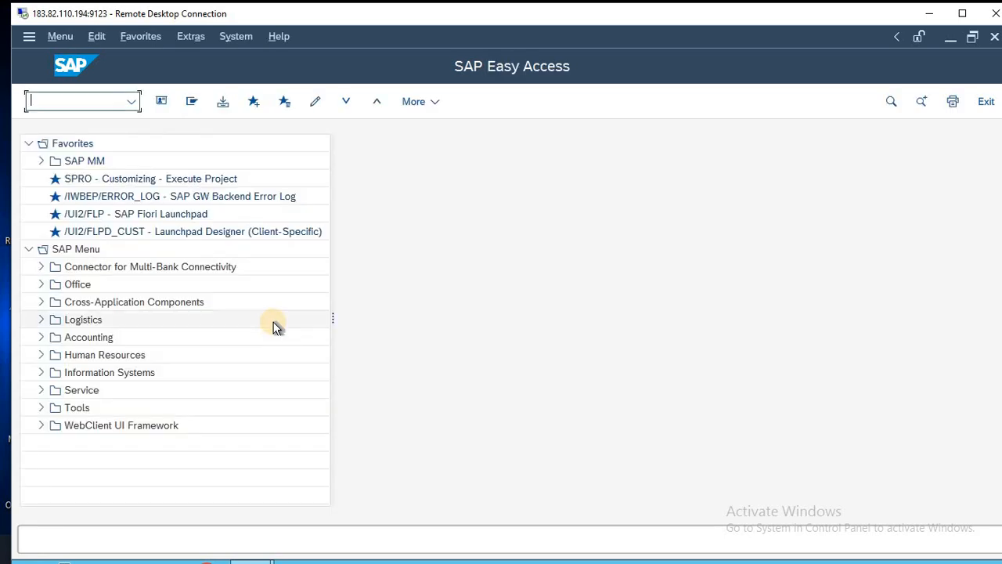
- Start transaction OBBO and look through the existing posting period variants
text(OB52)
key(Return)
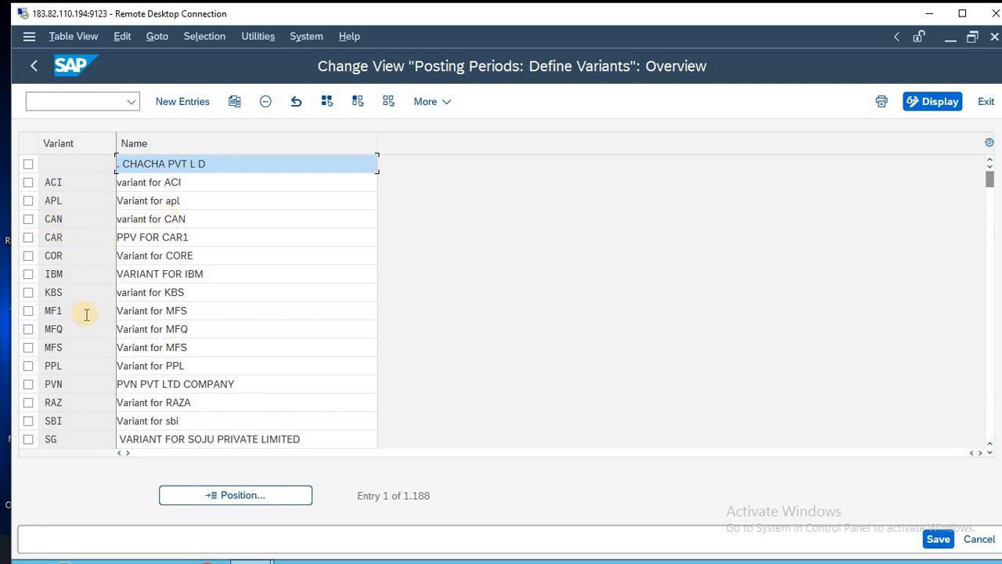
click(67, 200)
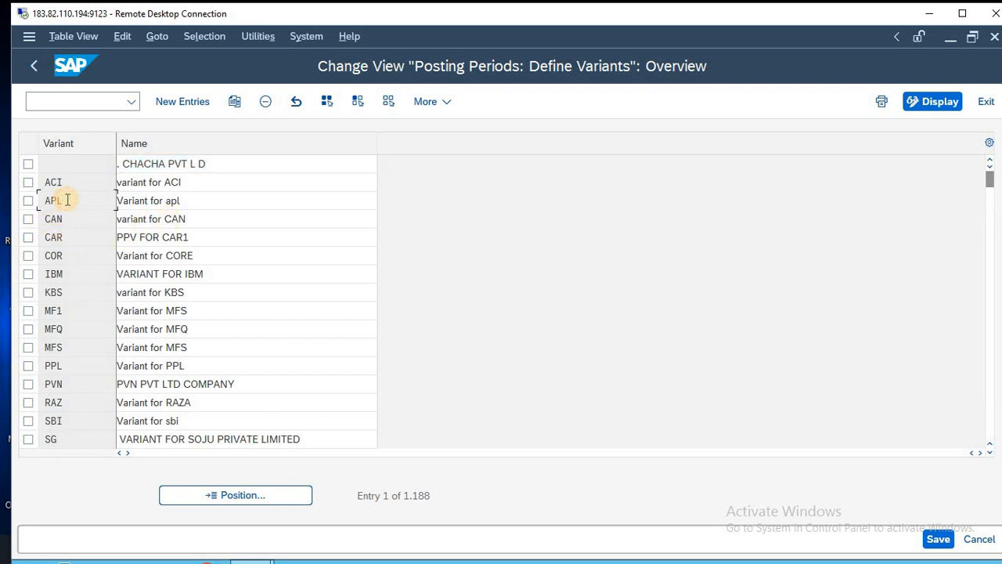
scroll(67, 199, down, 5)
scroll(68, 200, up, 5)
scroll(67, 200, down, 20)
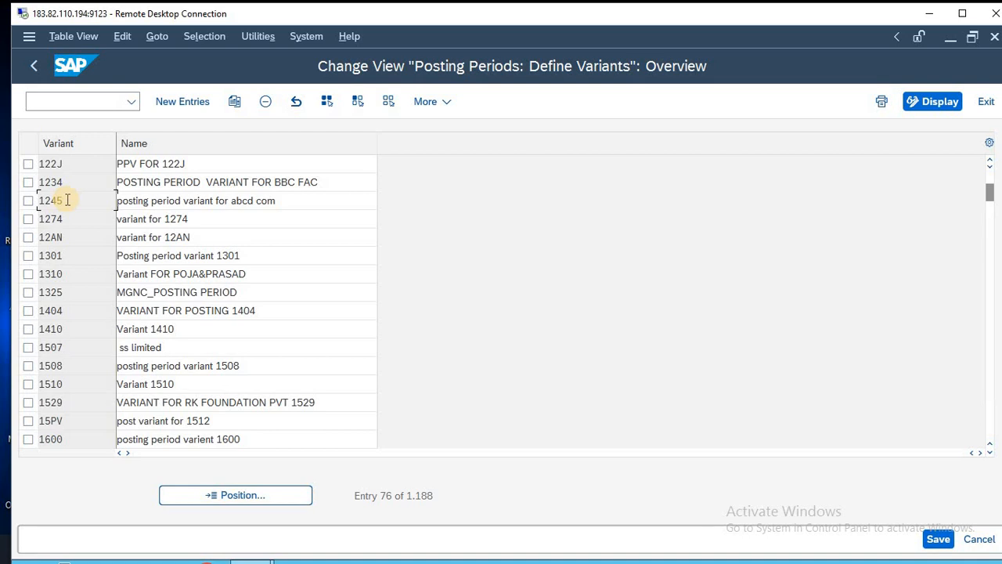
scroll(67, 200, up, 20)
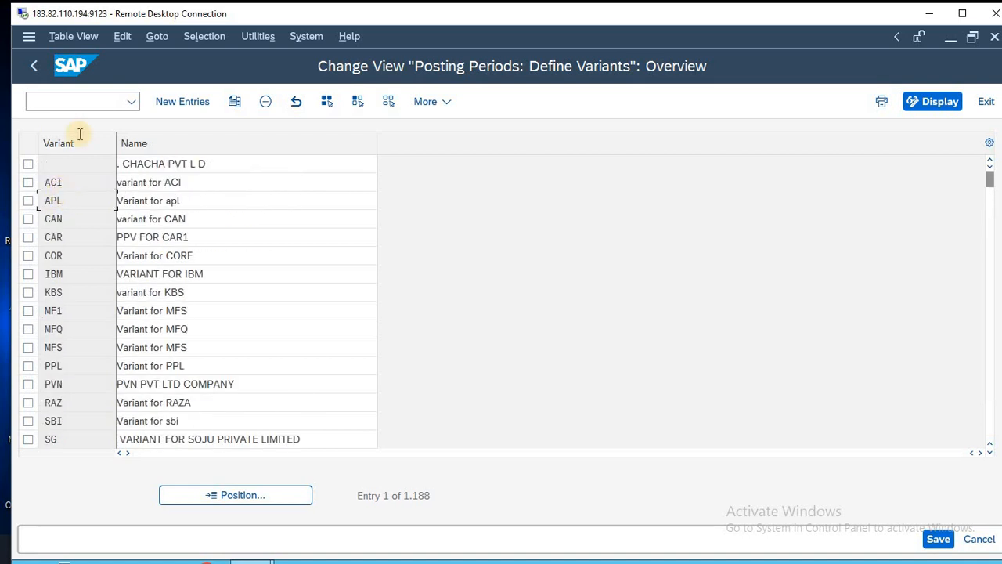
- Create a new posting period variant BTN named "VARIANT FOR BTN COMPANY" and save it
click(165, 103)
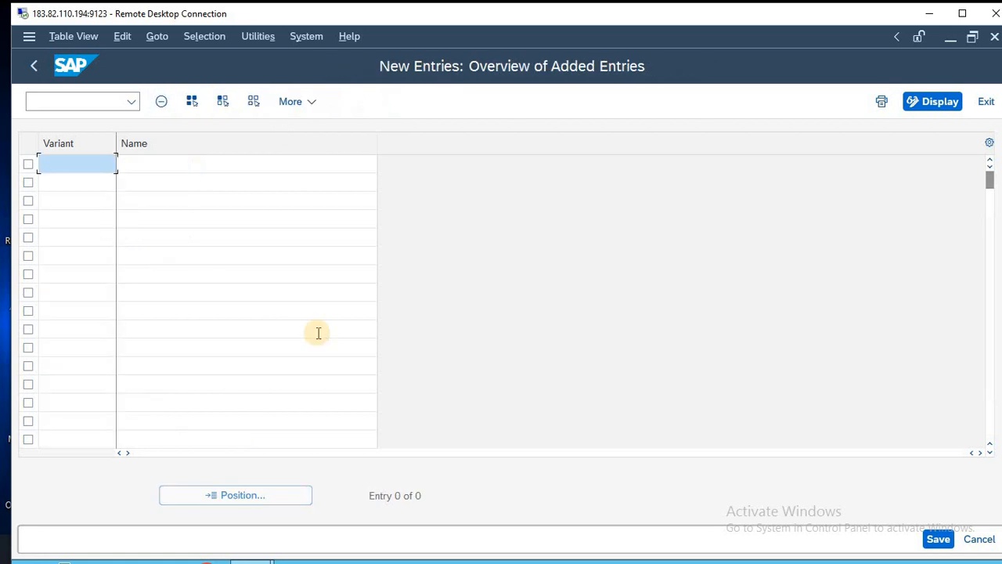
text(BTN)
key(Tab)
text(VA)
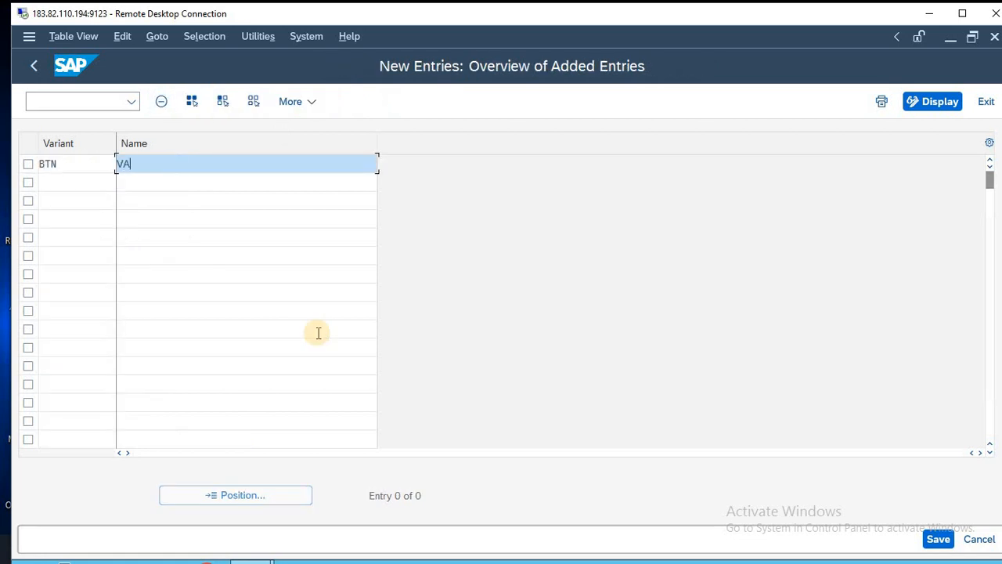
text(RIANT FOR BTN COM)
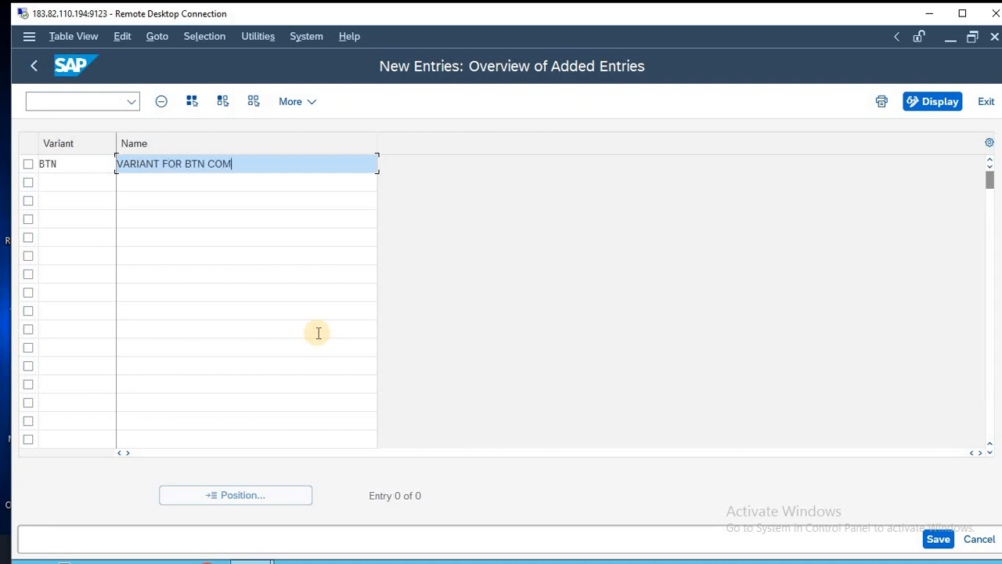
text(PANY)
key(ctrl+s)
key(Return)
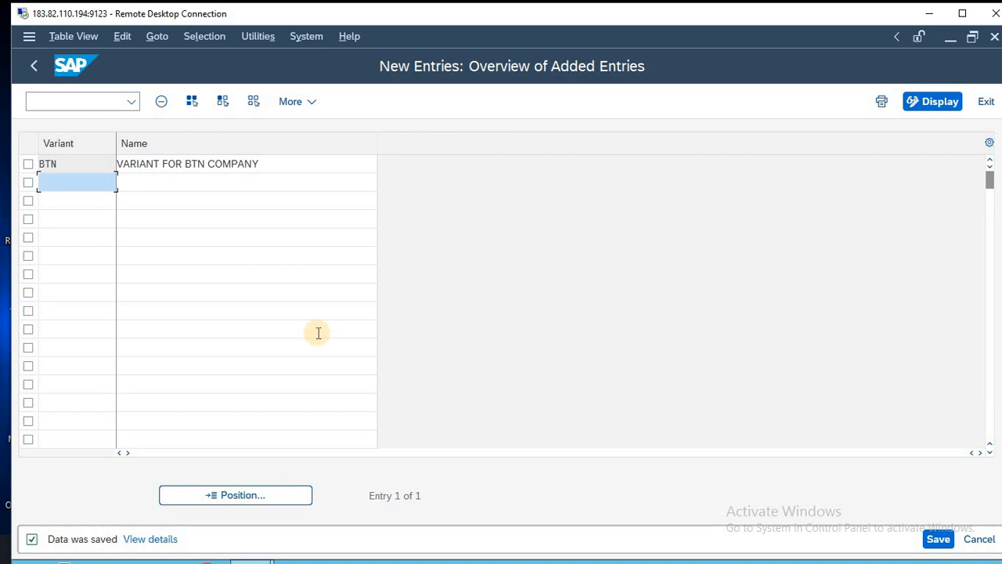
- Switch to Notepad and add the line "4-OBBP" below the 3-OBBO entry
key(alt+Tab)
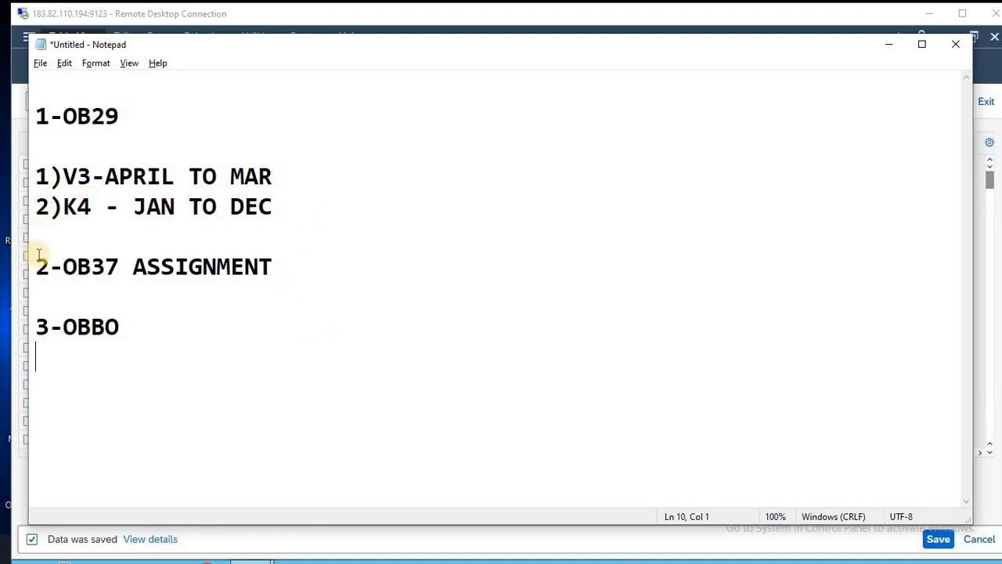
drag(35, 268, 290, 278)
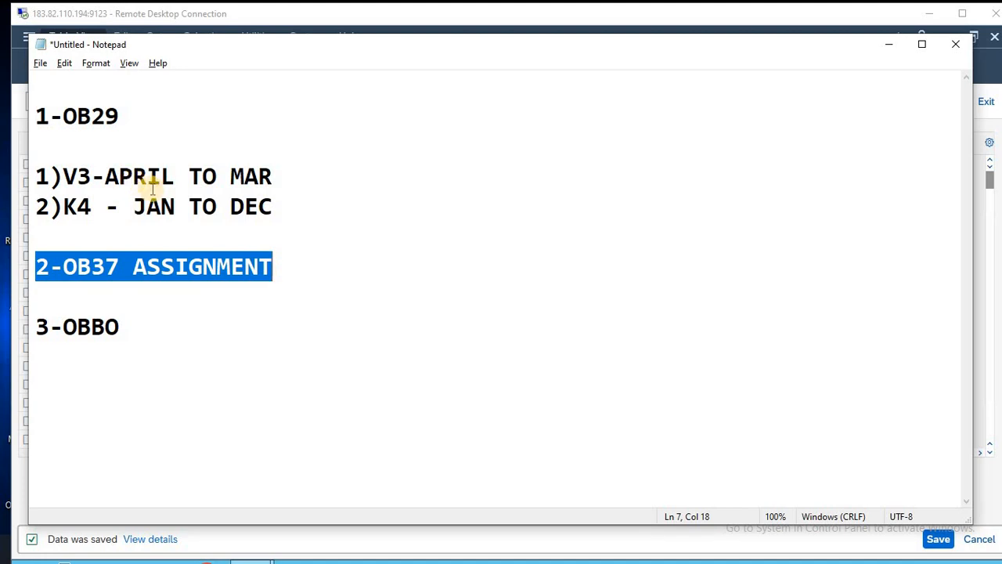
click(164, 315)
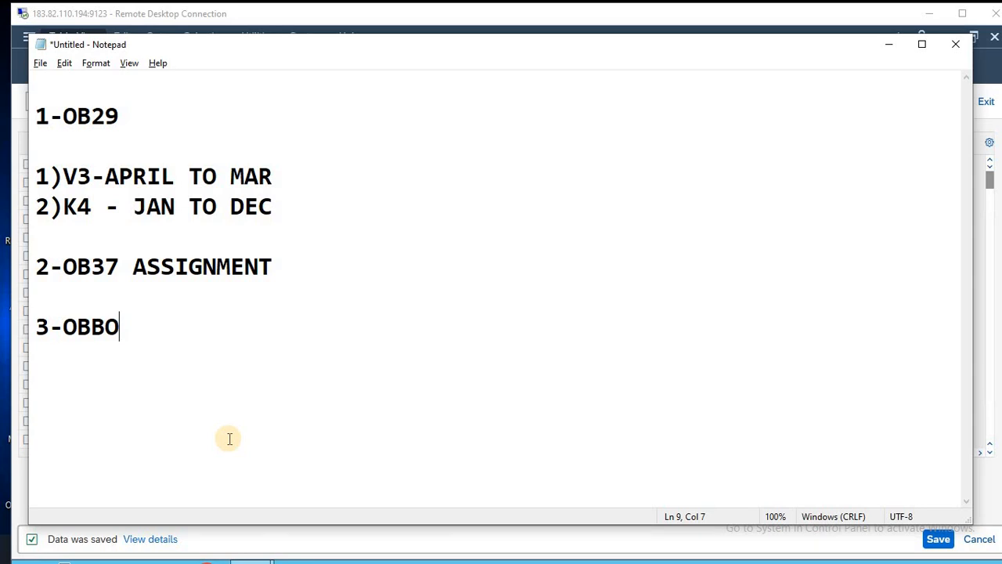
key(Return)
text(4-OBB)
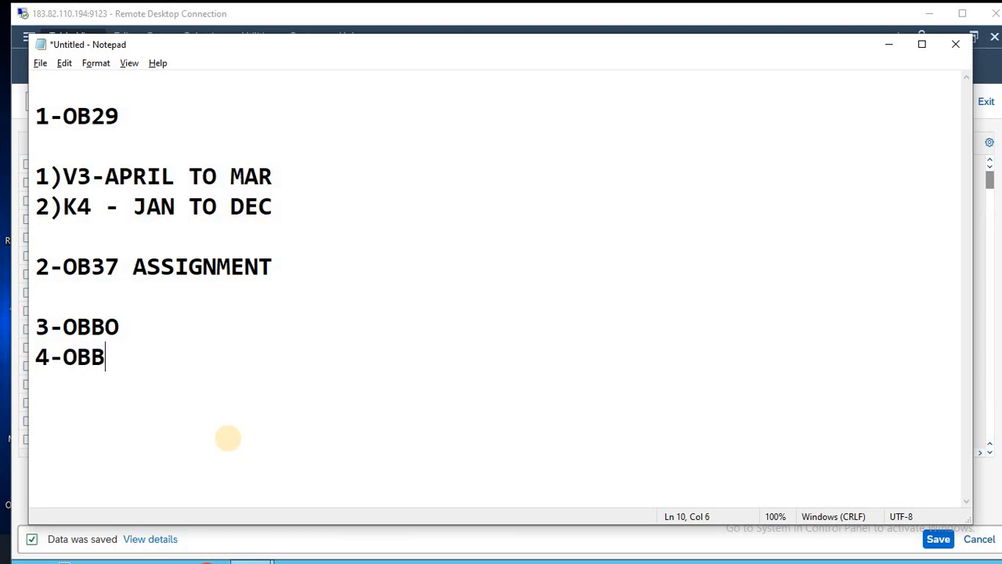
text(P)
key(Return)
- Switch back to the SAP session, leave the posting period variant screens and start transaction OBBP
key(alt+Tab)
key(Escape)
key(F3)
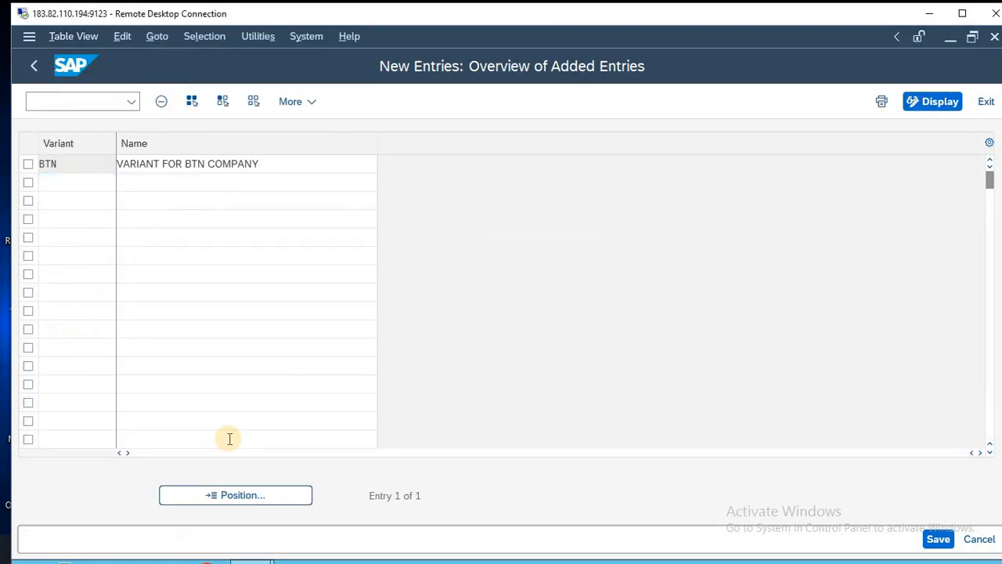
key(F3)
text(OBBP)
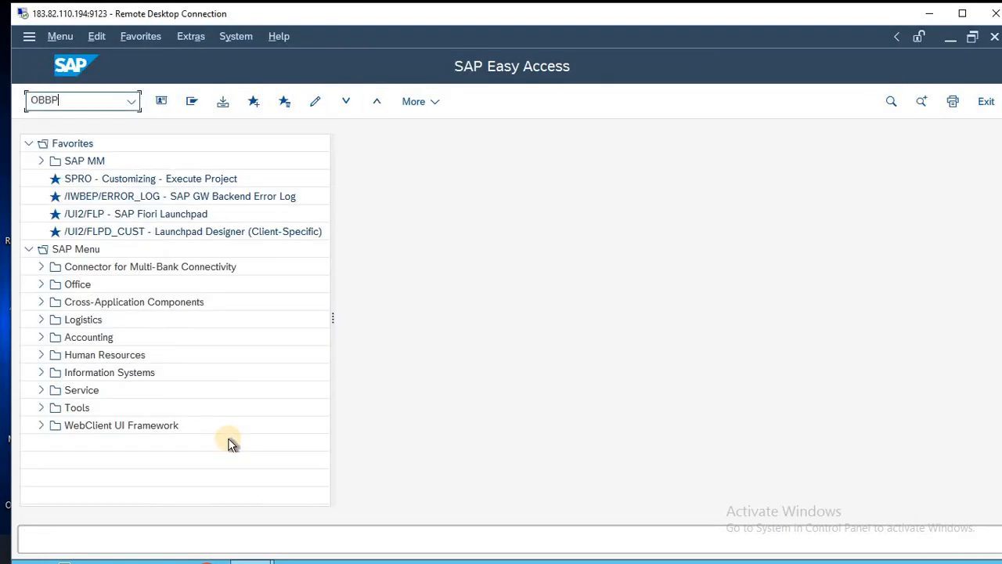
key(Return)
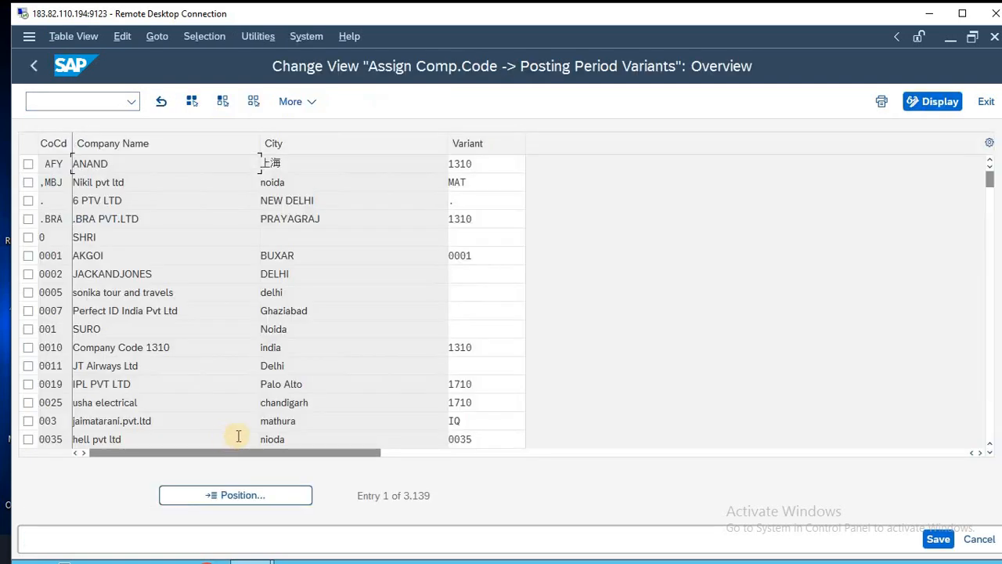
- Assign posting period variant BTN to company code BTN, save with the proposed customizing request and return to SAP Easy Access
click(259, 502)
text(BTN)
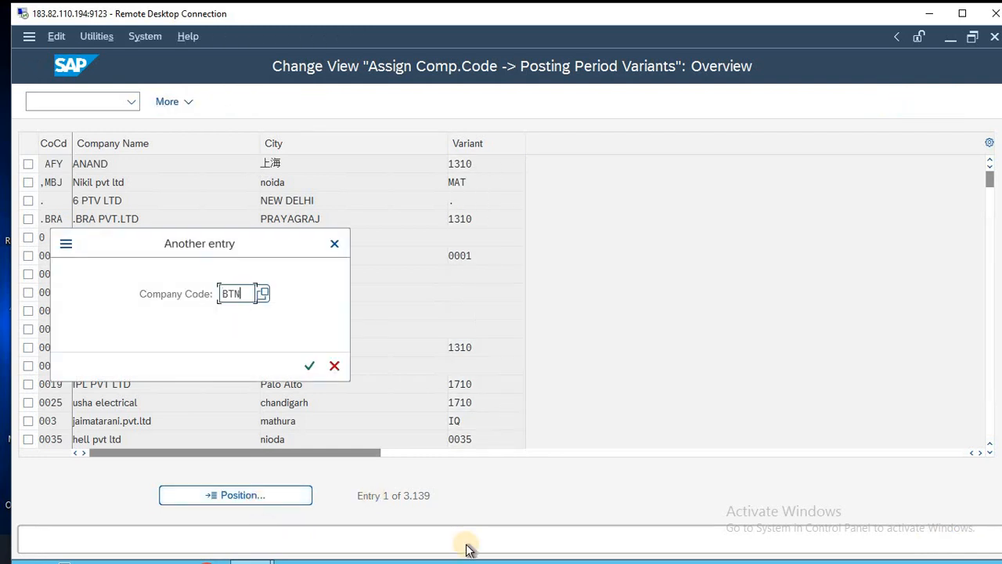
key(Return)
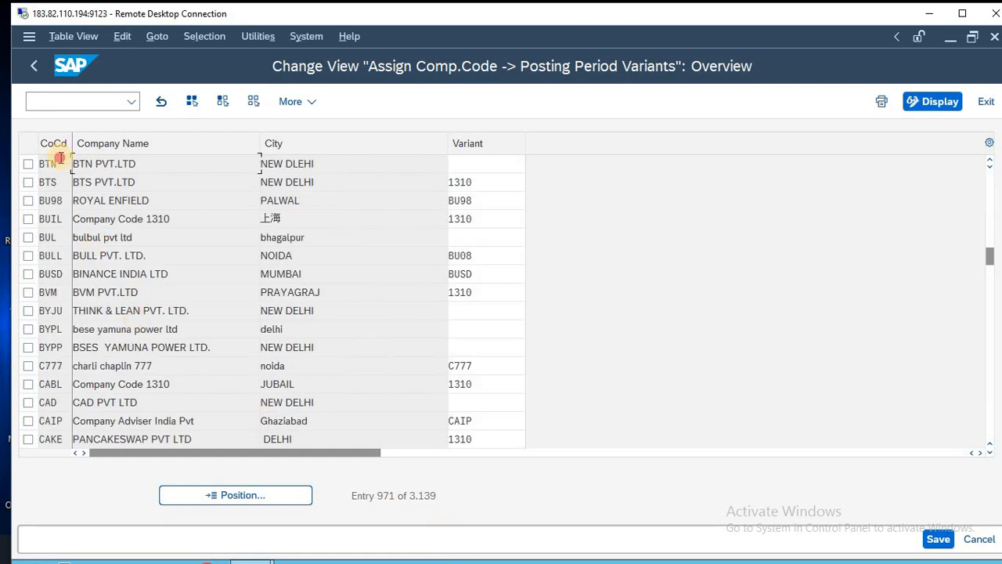
double_click(48, 164)
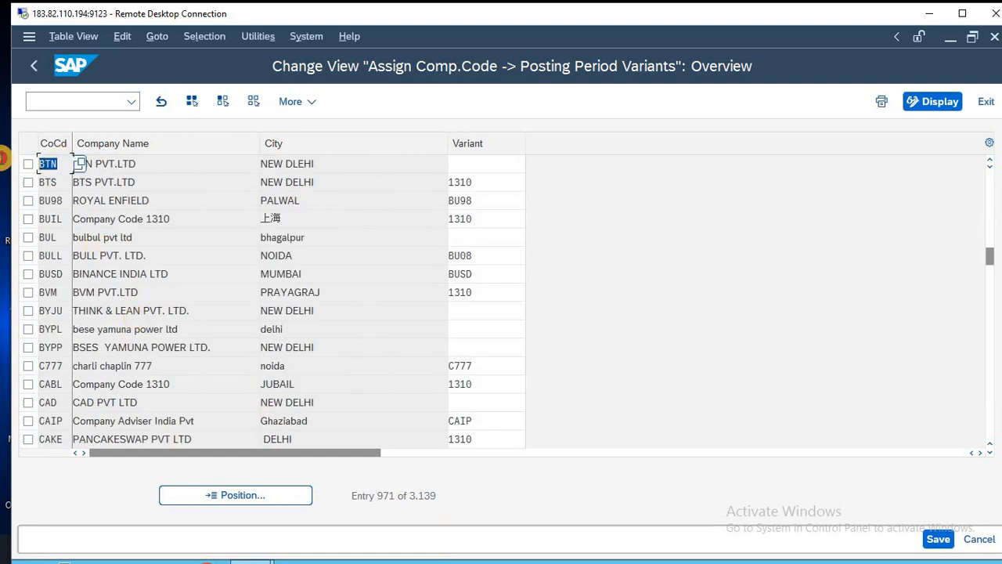
click(474, 164)
text(BTN)
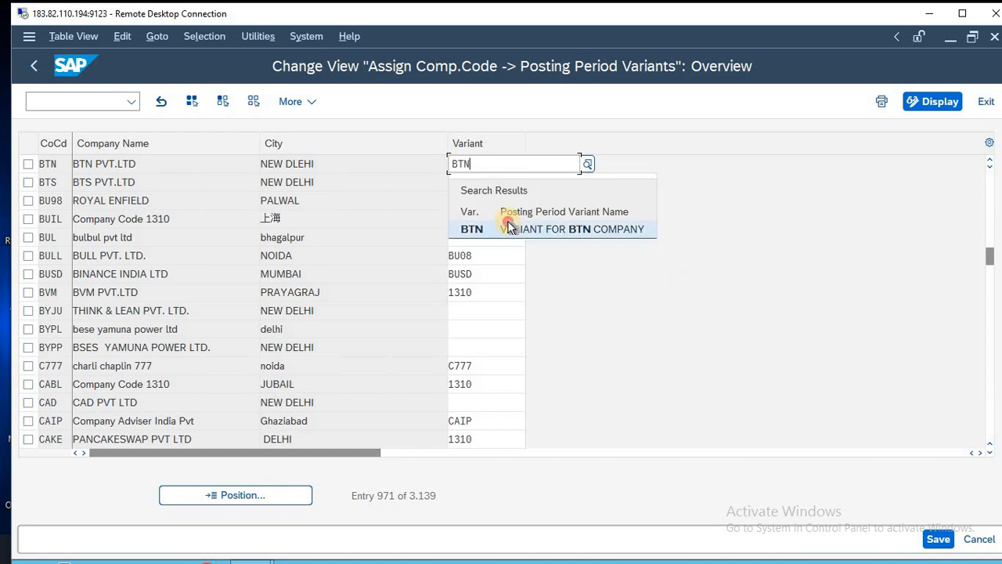
click(509, 228)
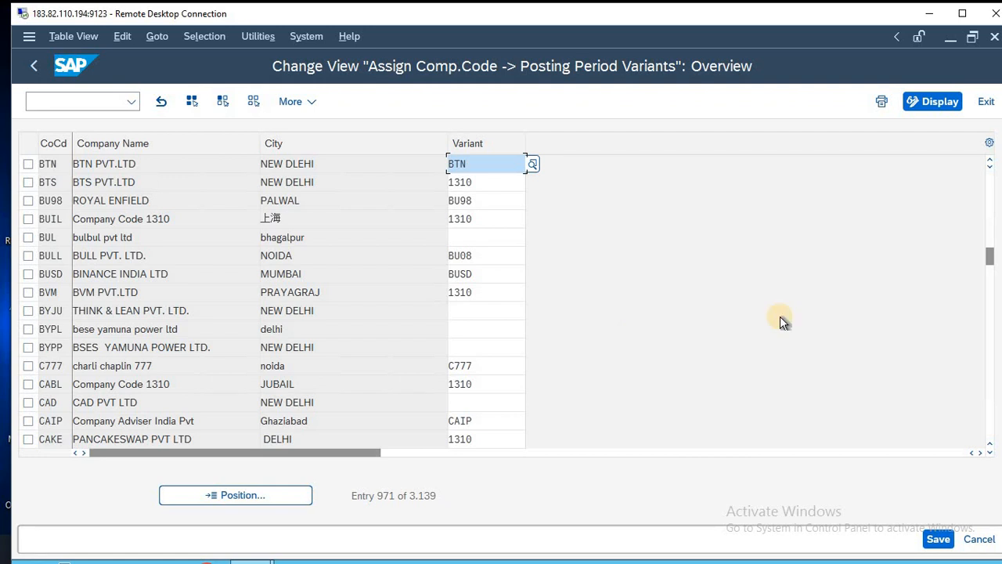
click(949, 540)
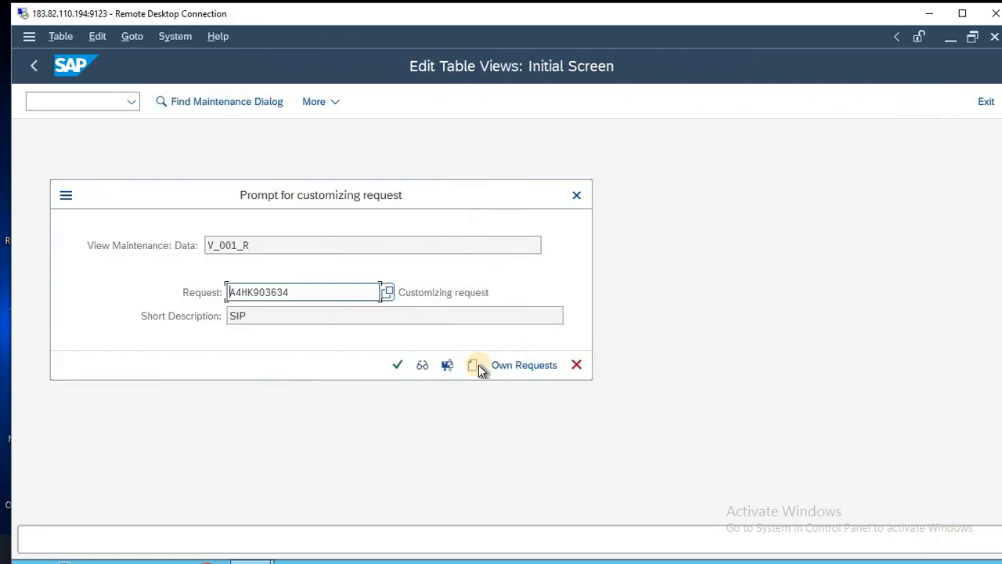
click(398, 364)
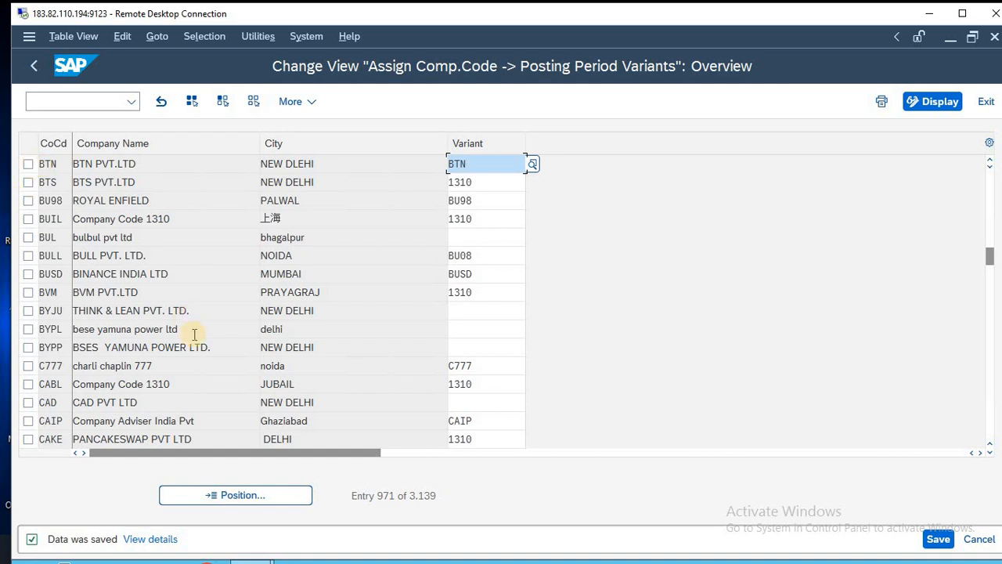
key(F3)
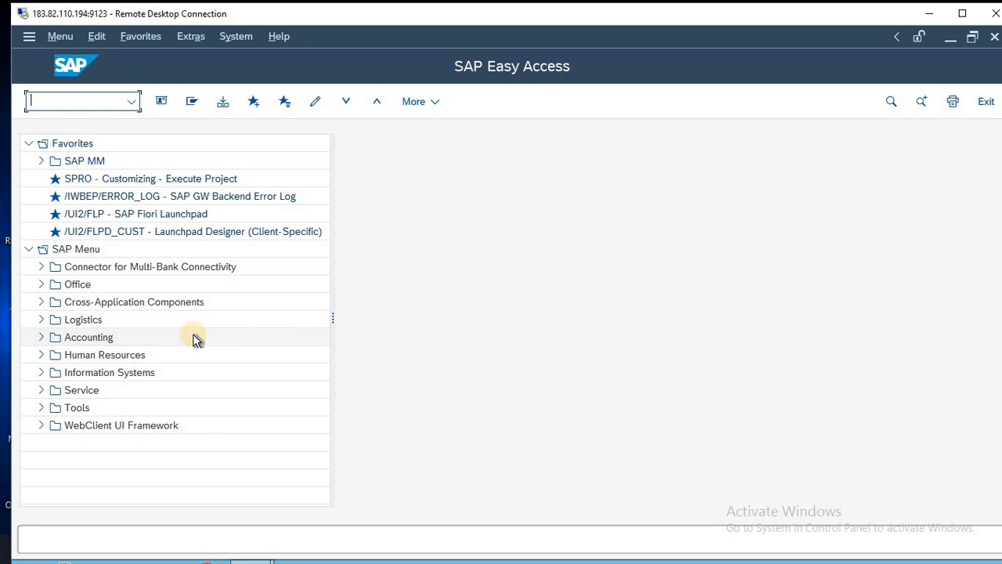
- Switch to Notepad and add the line "5-OB52" below the 4-OBBP entry
key(alt+Tab)
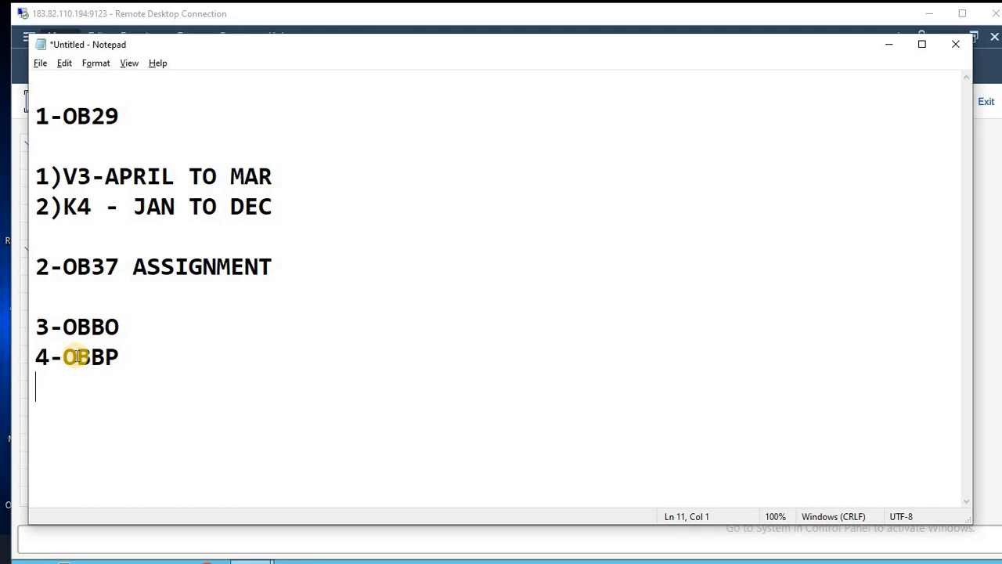
key(alt+Tab)
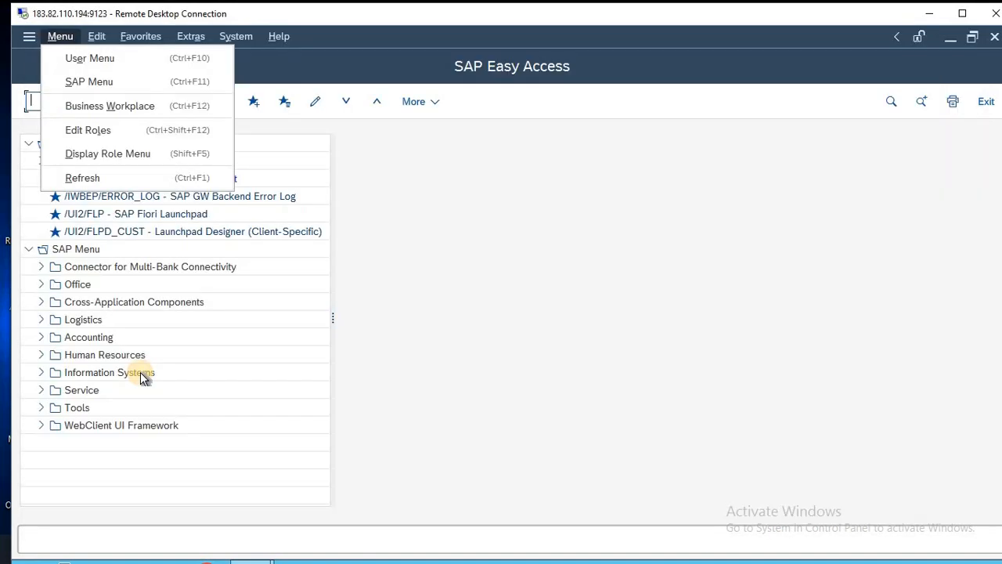
key(alt+Tab)
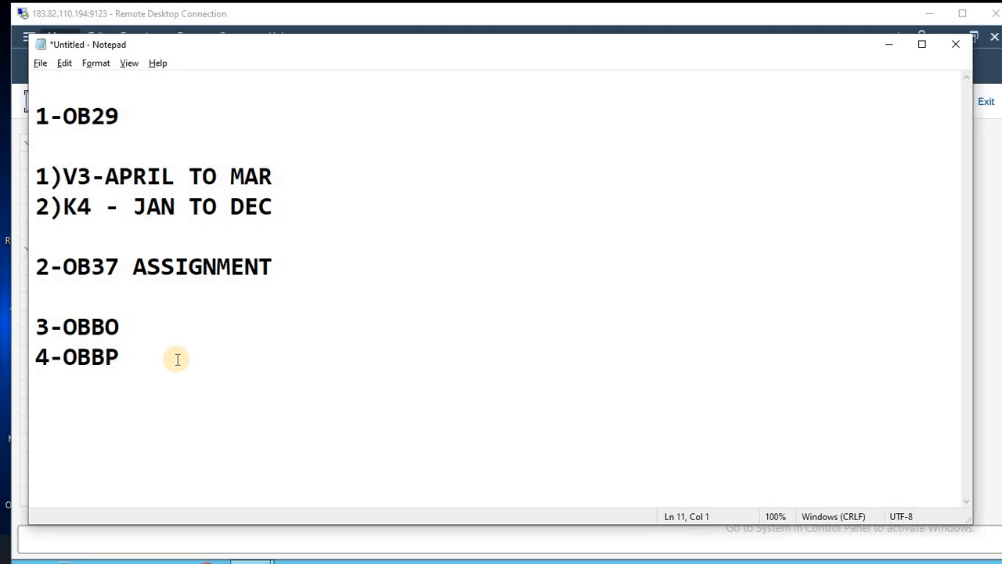
text(5-)
text(OB52)
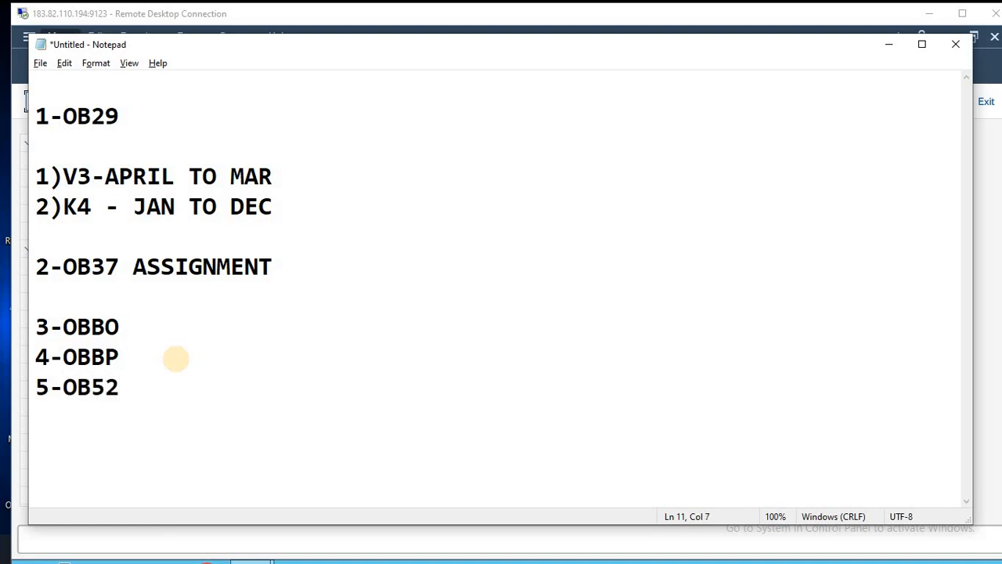
key(Return)
text(ASSETS)
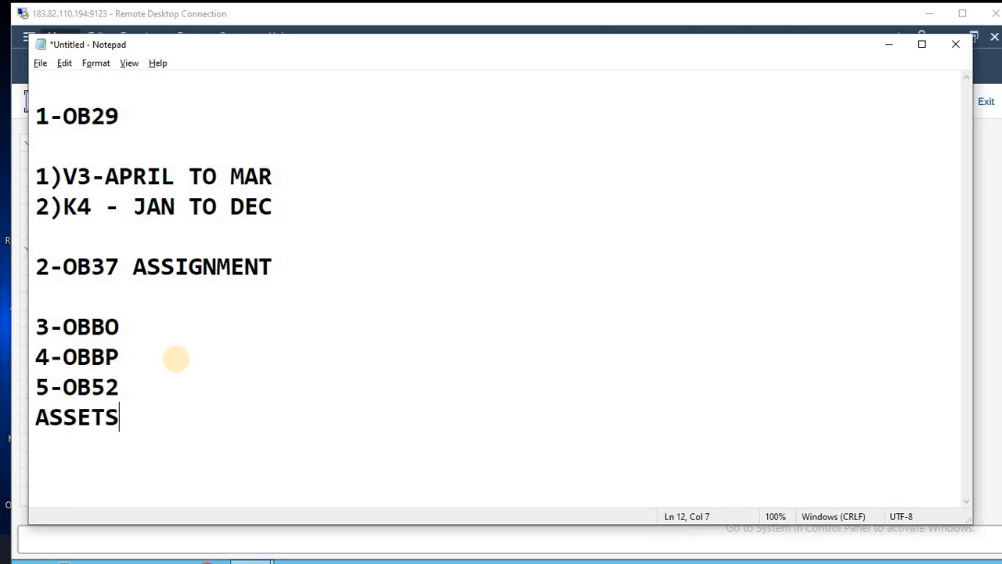
key(Return)
text(CAPITAL)
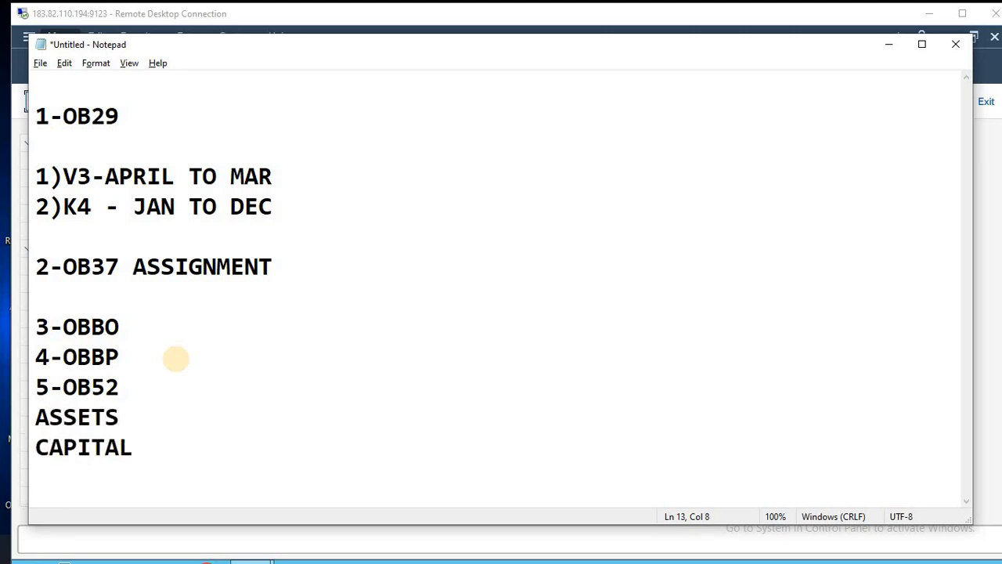
key(Return)
text(INCOME)
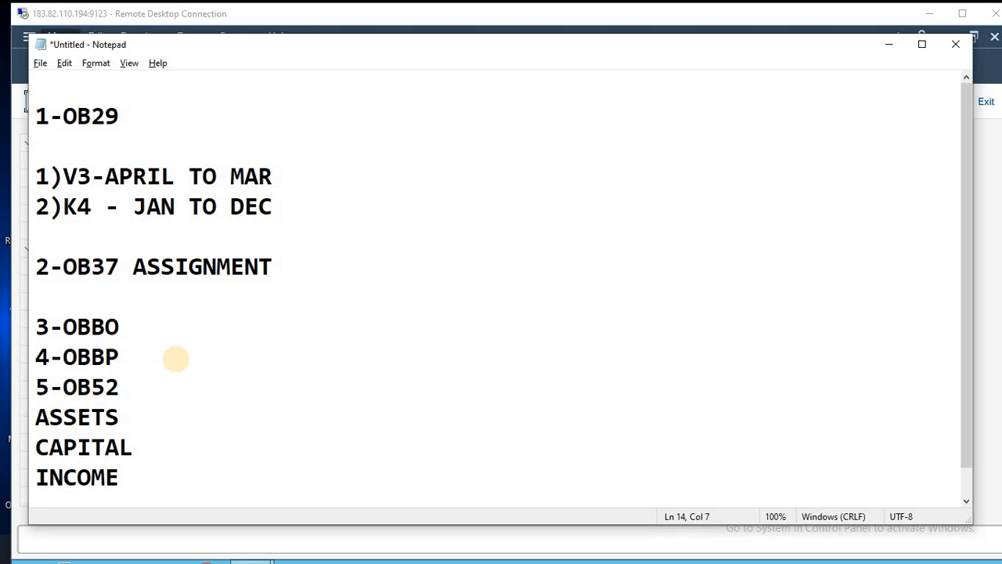
key(BackSpace)
key(BackSpace)
key(BackSpace)
key(BackSpace)
key(BackSpace)
key(BackSpace)
key(BackSpace)
key(BackSpace)
key(BackSpace)
key(BackSpace)
key(BackSpace)
key(BackSpace)
key(BackSpace)
key(BackSpace)
key(BackSpace)
key(BackSpace)
key(BackSpace)
key(BackSpace)
key(BackSpace)
key(BackSpace)
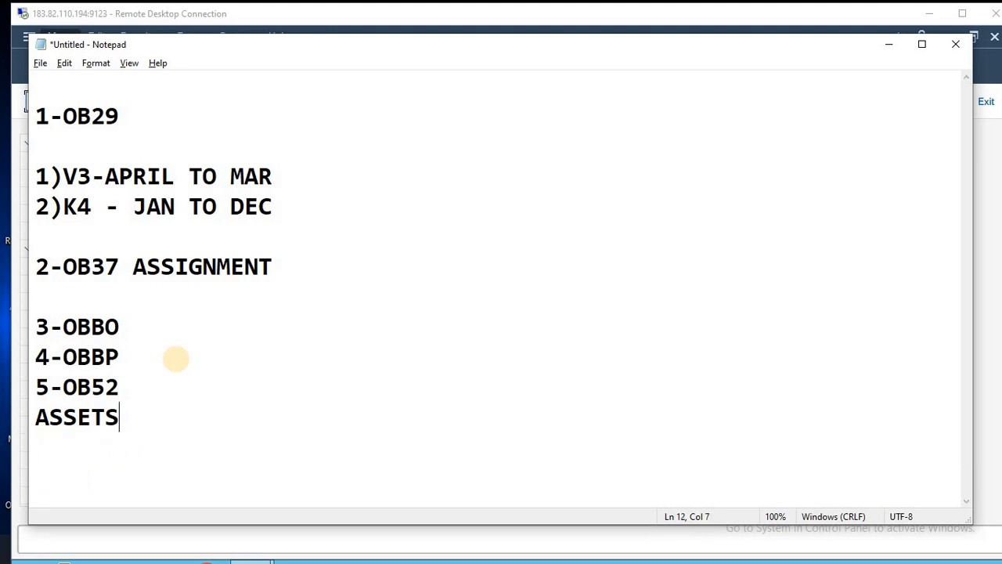
key(BackSpace)
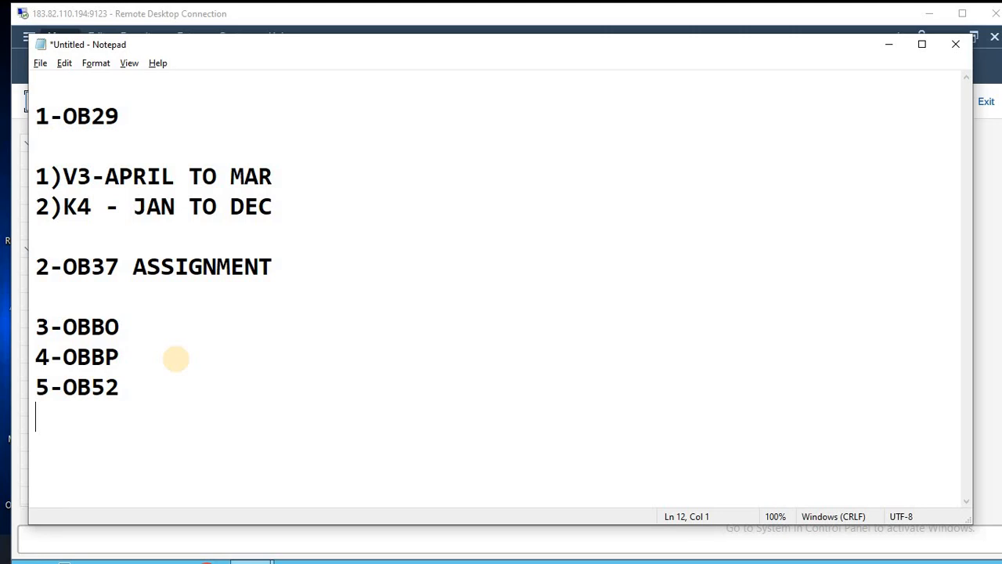
- Switch back to the SAP session, start transaction OB52 and choose to maintain all posting period variants
key(alt+Tab)
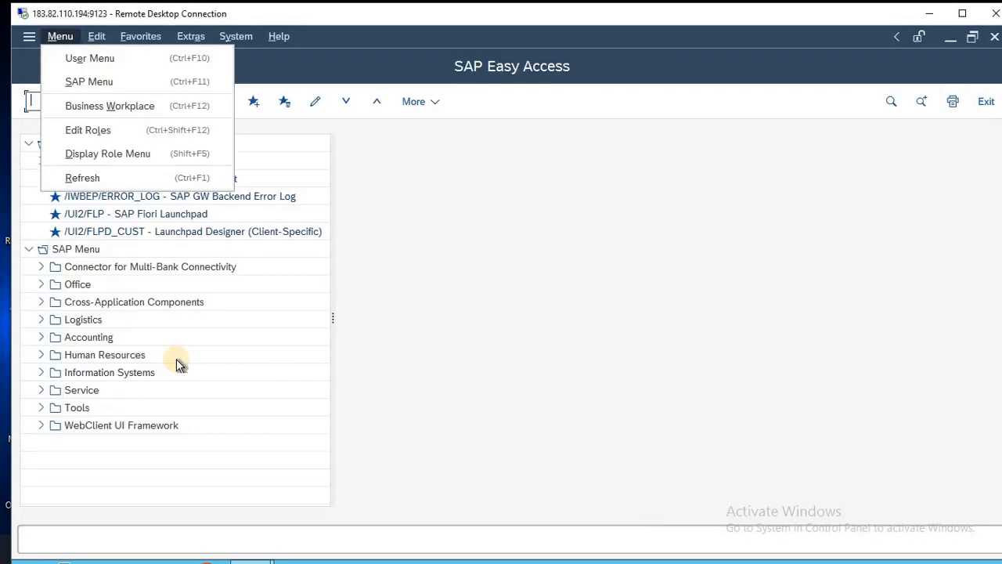
click(176, 359)
text(OB52)
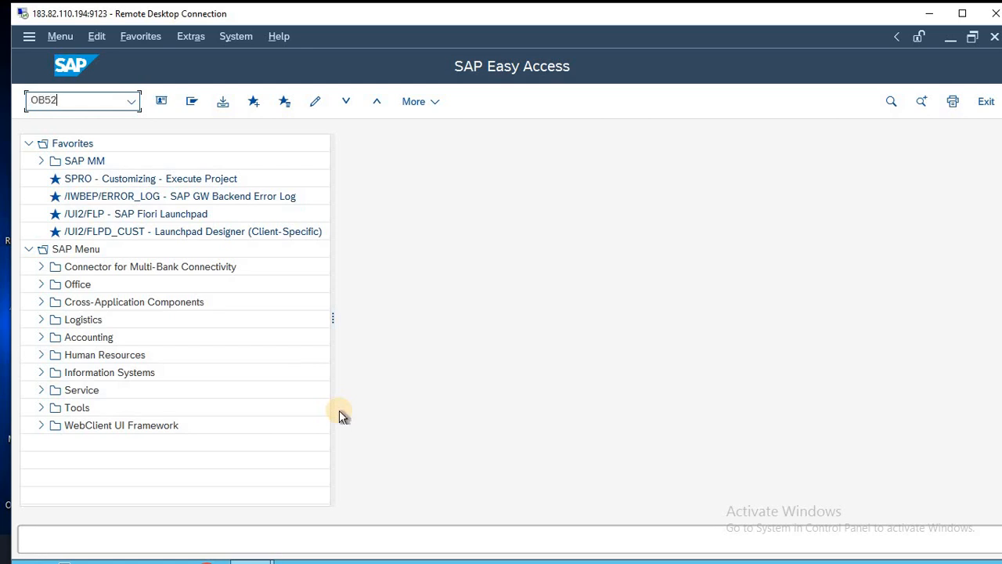
key(Return)
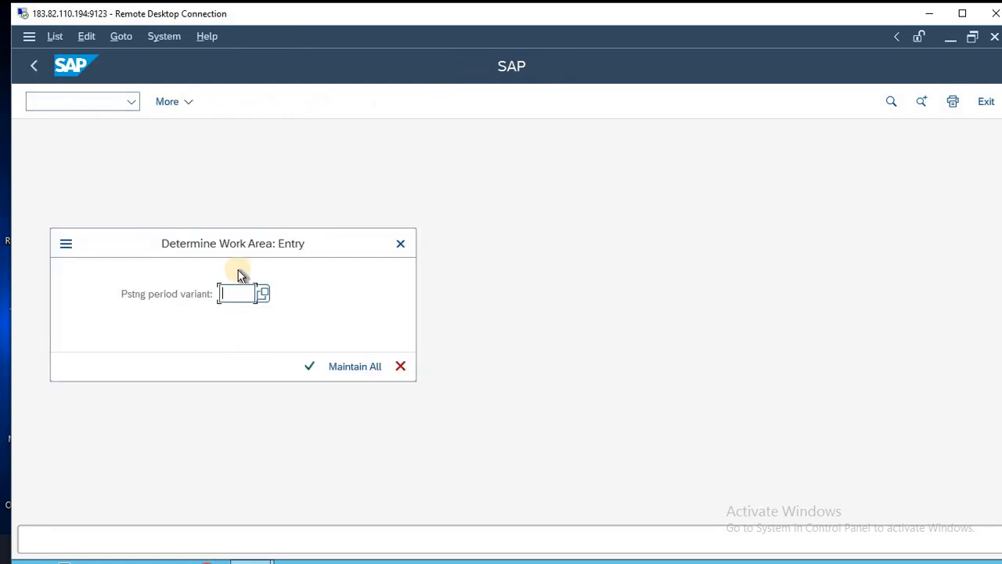
click(363, 366)
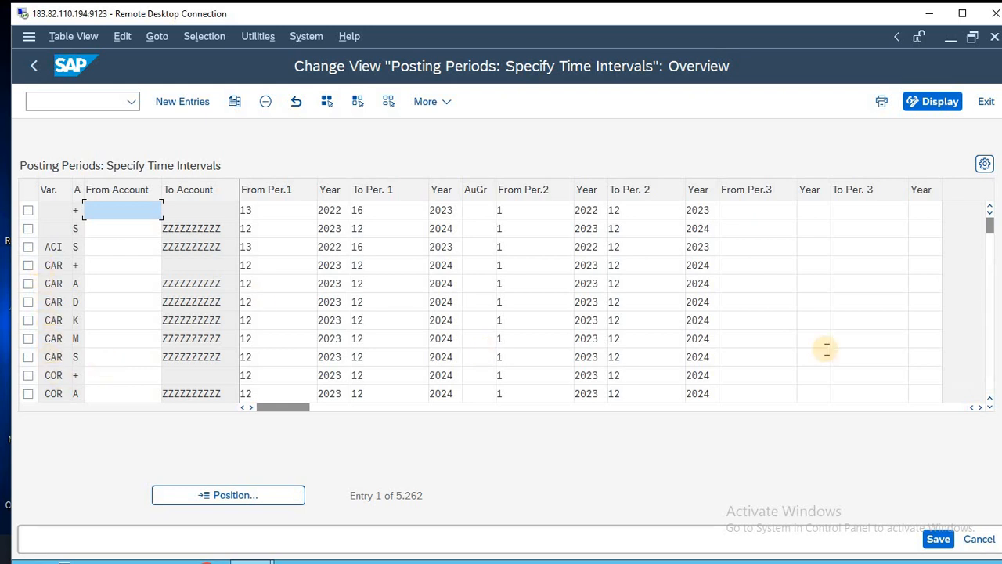
- Examine the account types and period intervals of the existing posting period variants, ending back at the first entry
click(990, 404)
click(990, 404)
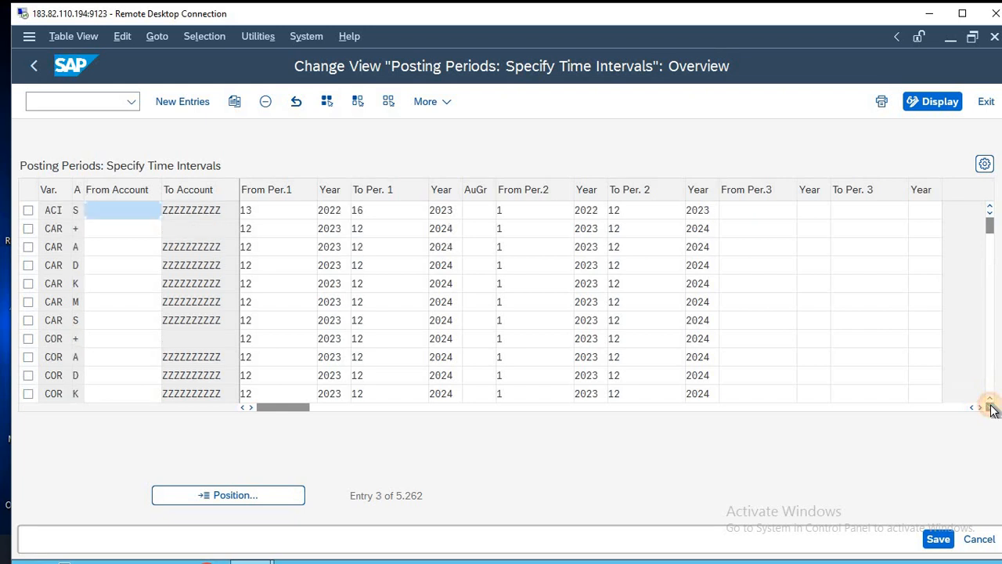
click(990, 403)
click(990, 404)
click(991, 403)
click(990, 406)
click(990, 405)
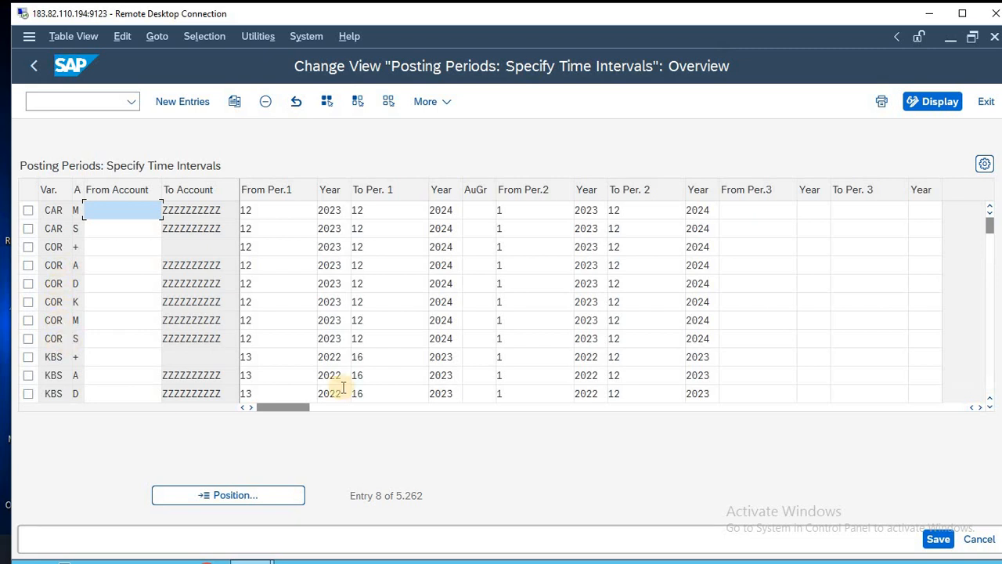
click(990, 406)
click(990, 406)
click(990, 406)
click(989, 407)
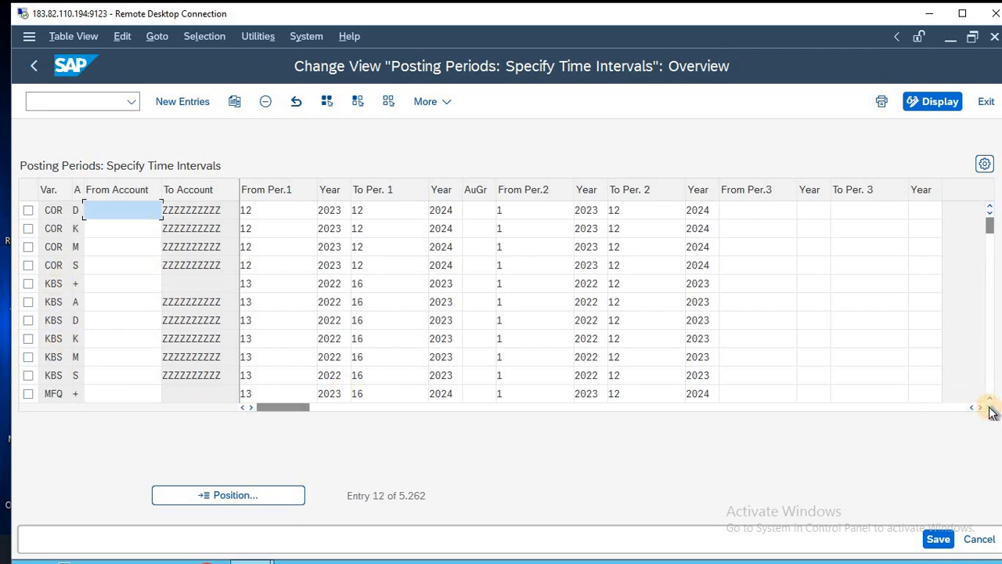
click(989, 205)
click(988, 210)
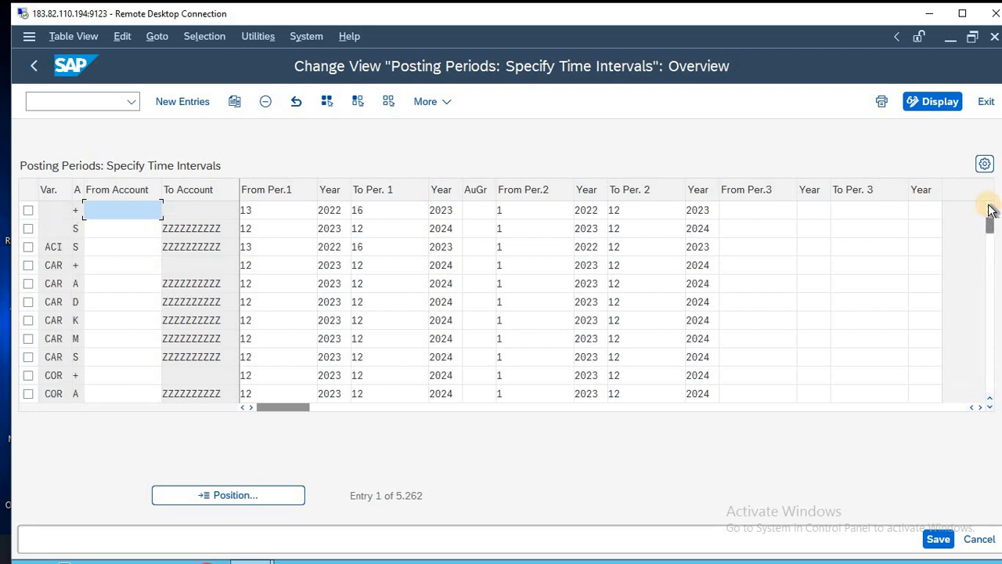
- Select the six CAR variant entries for account types +, A, D, K, M and S and start copying them
click(27, 266)
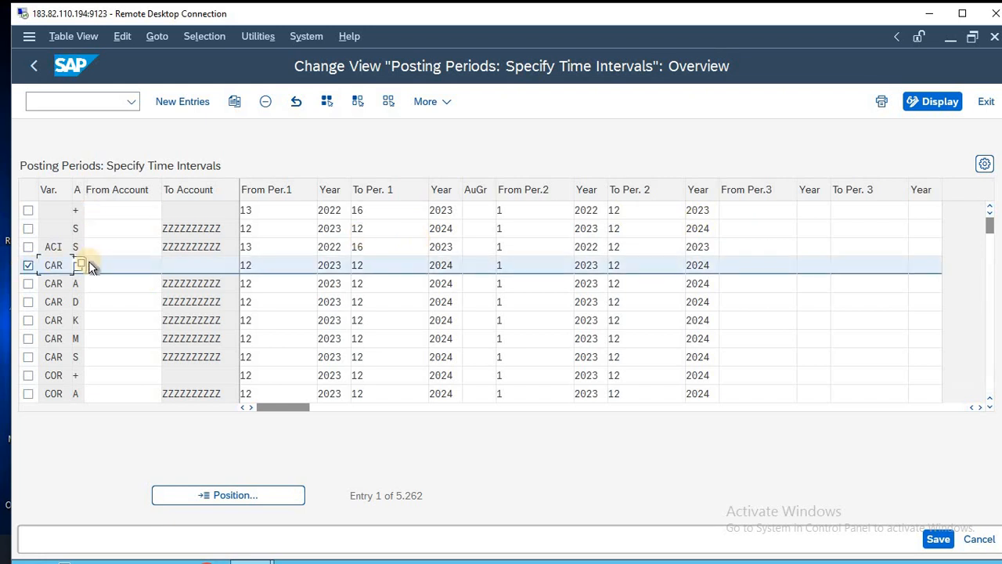
click(28, 302)
click(27, 283)
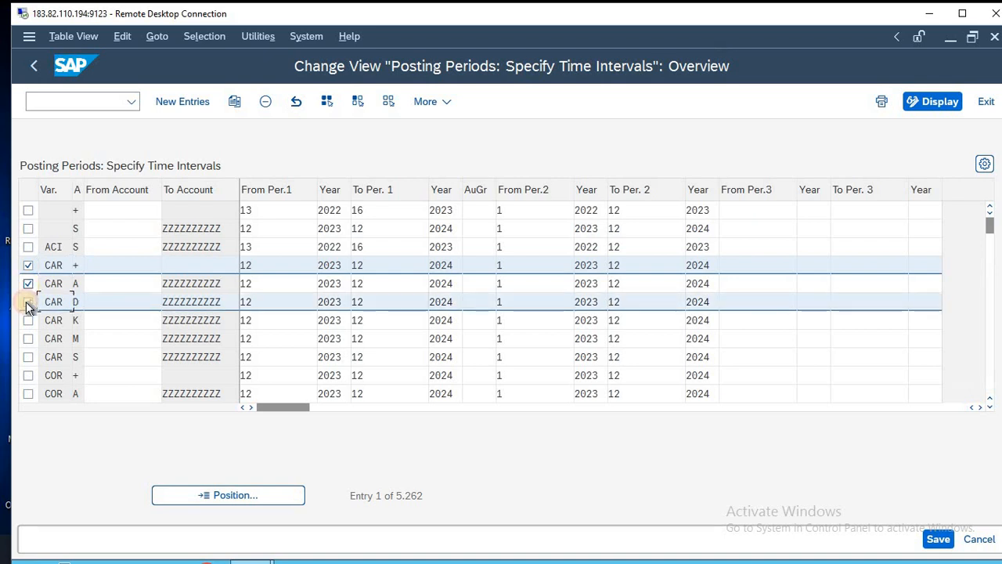
click(29, 319)
click(28, 338)
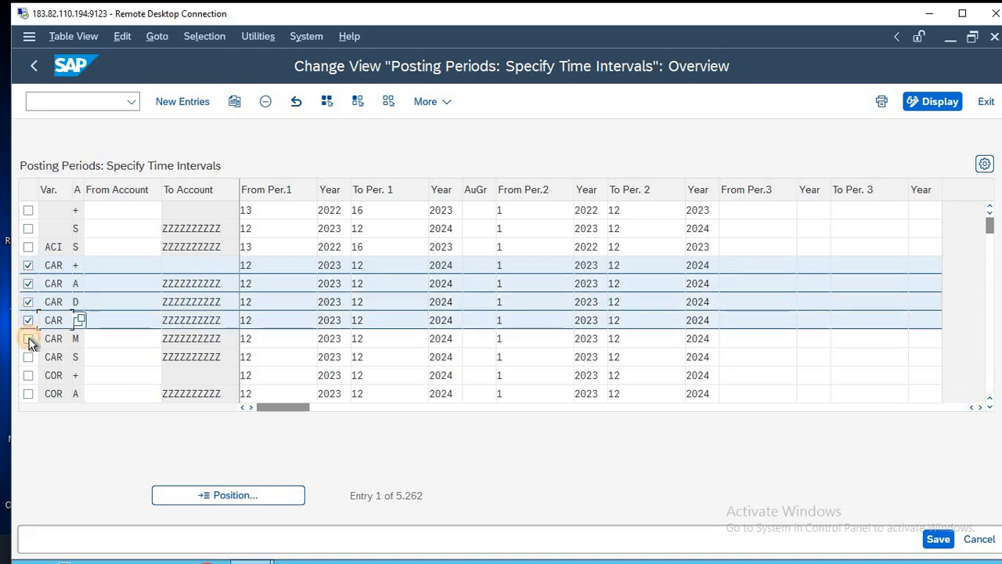
click(29, 356)
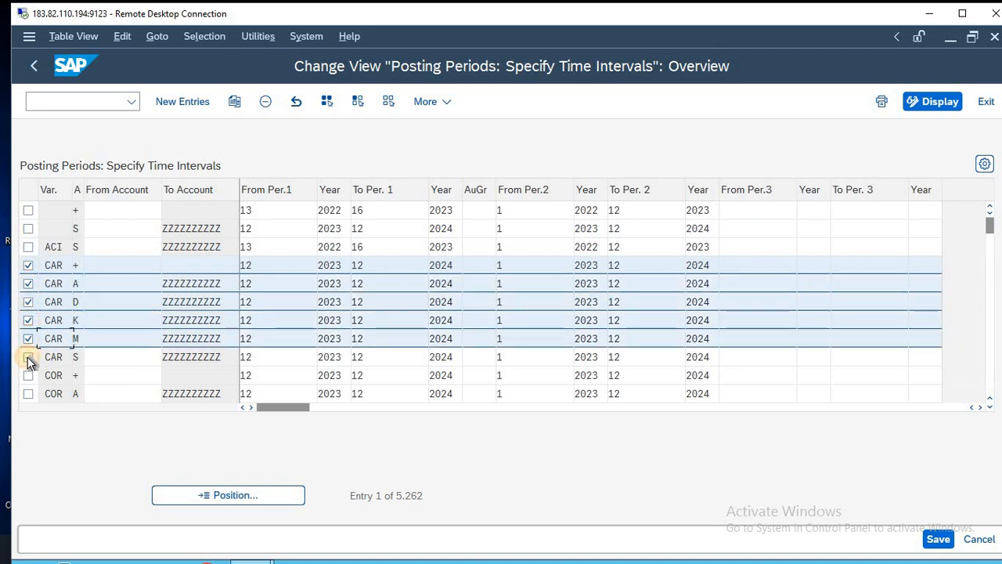
click(134, 357)
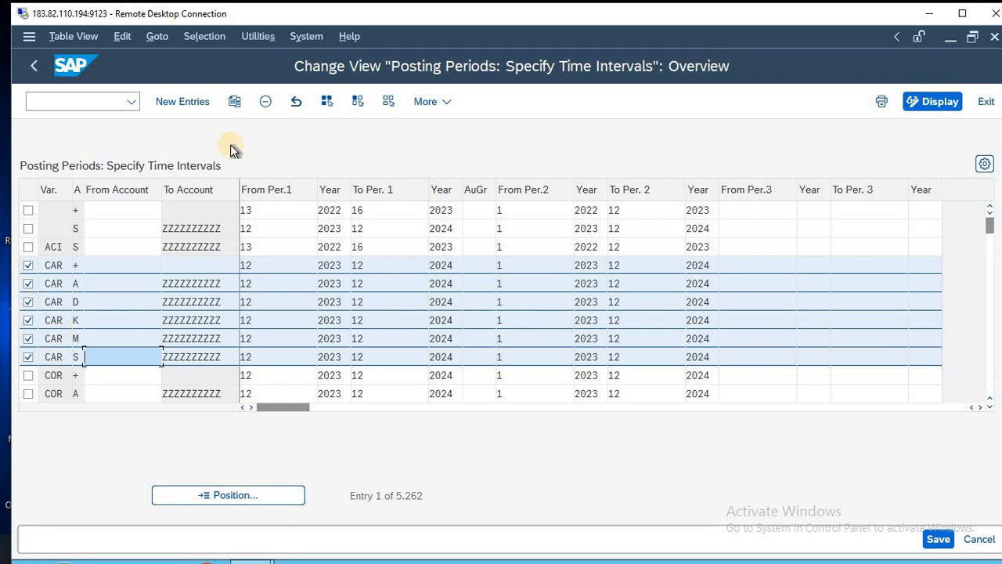
click(236, 103)
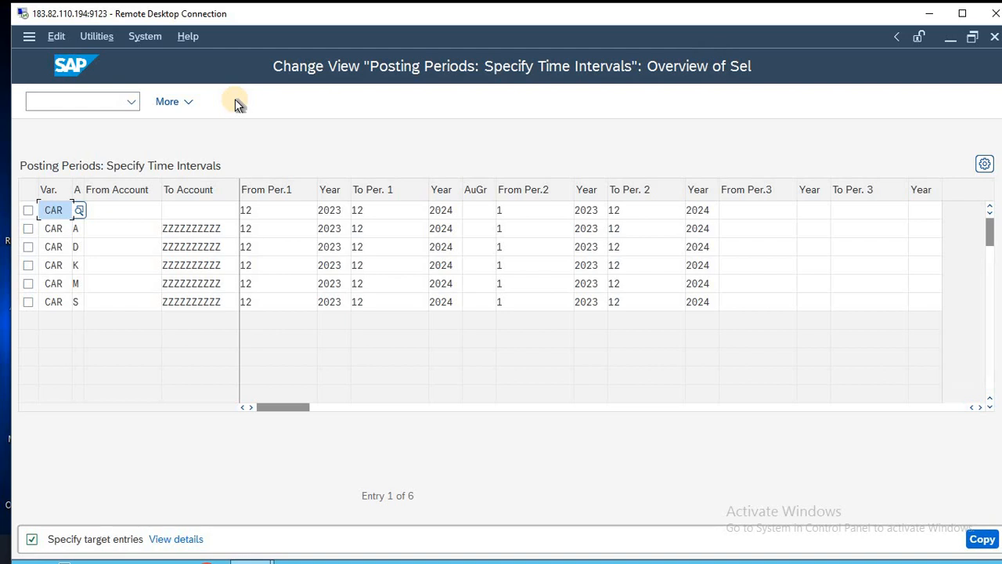
- Set the variant to BTN in the copied entries for account types + and A
click(69, 209)
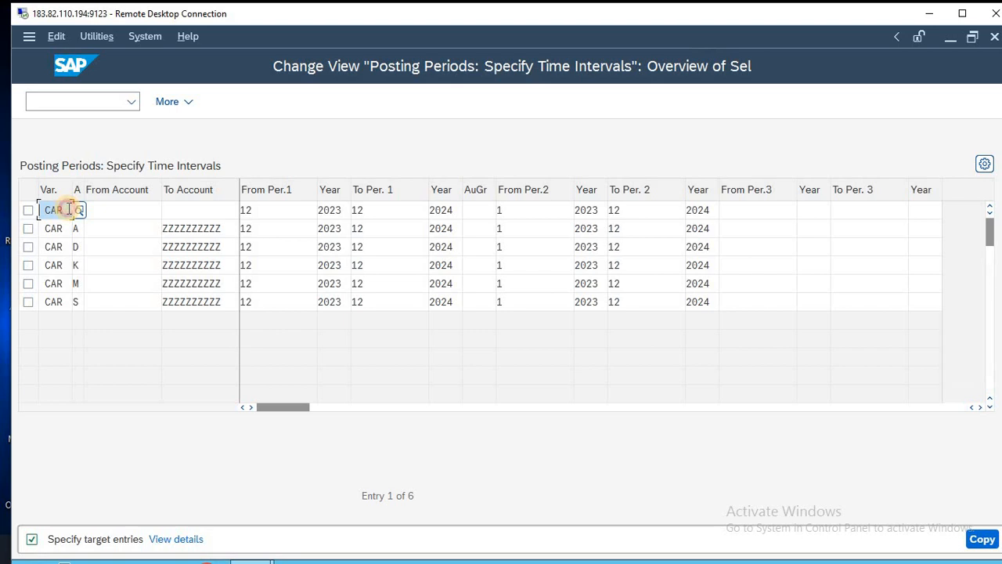
key(BackSpace)
key(BackSpace)
key(BackSpace)
text(BTN)
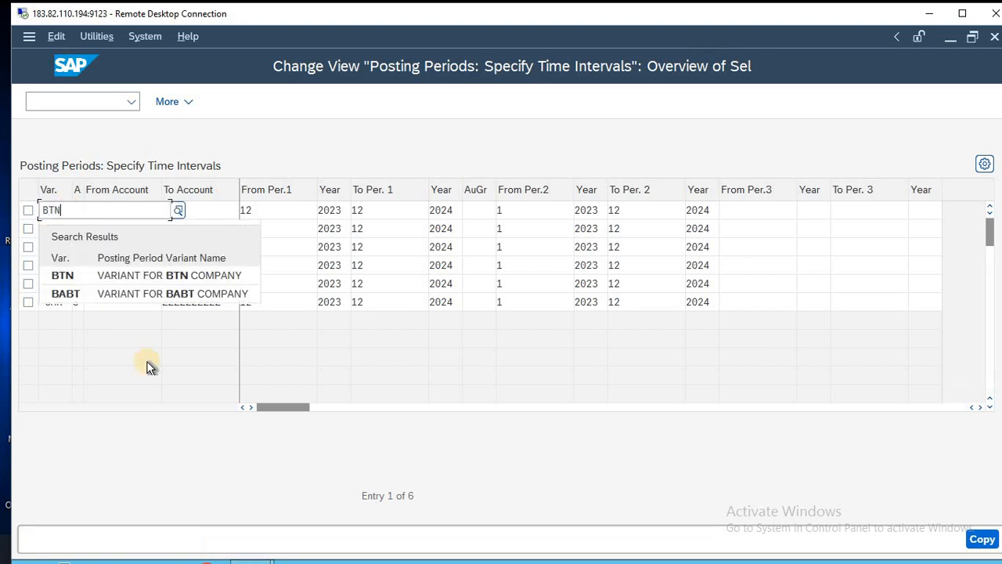
key(Return)
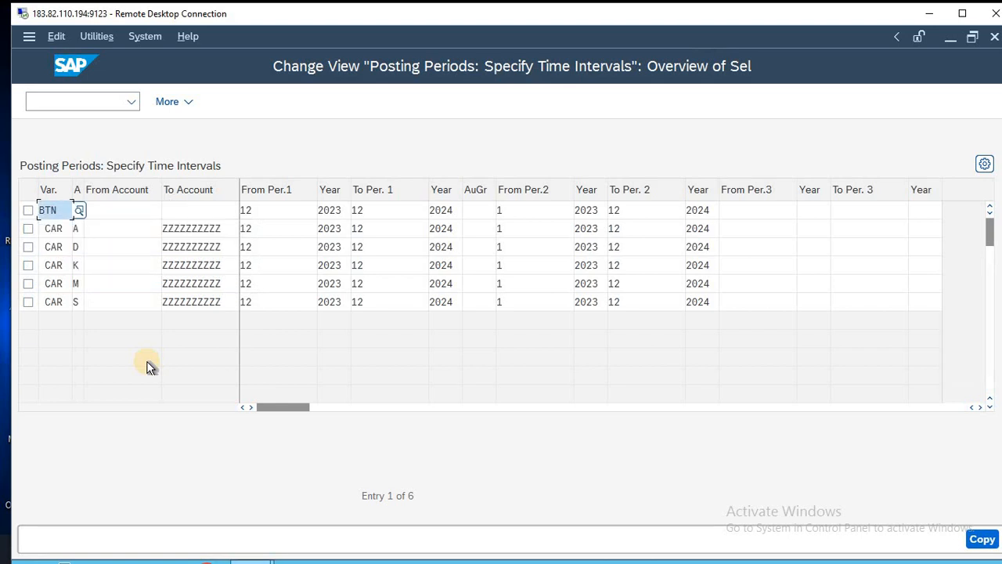
key(Down)
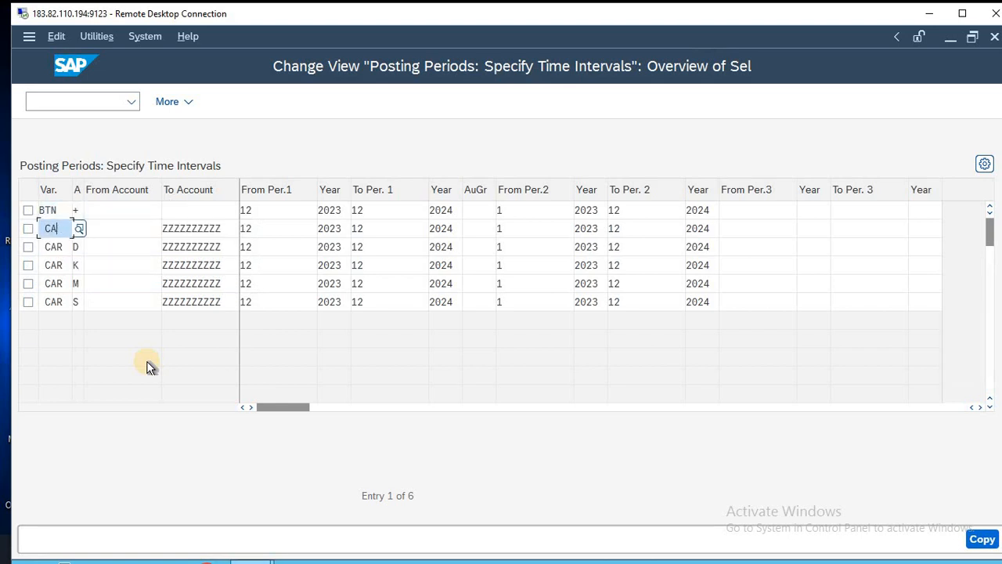
text(BTN)
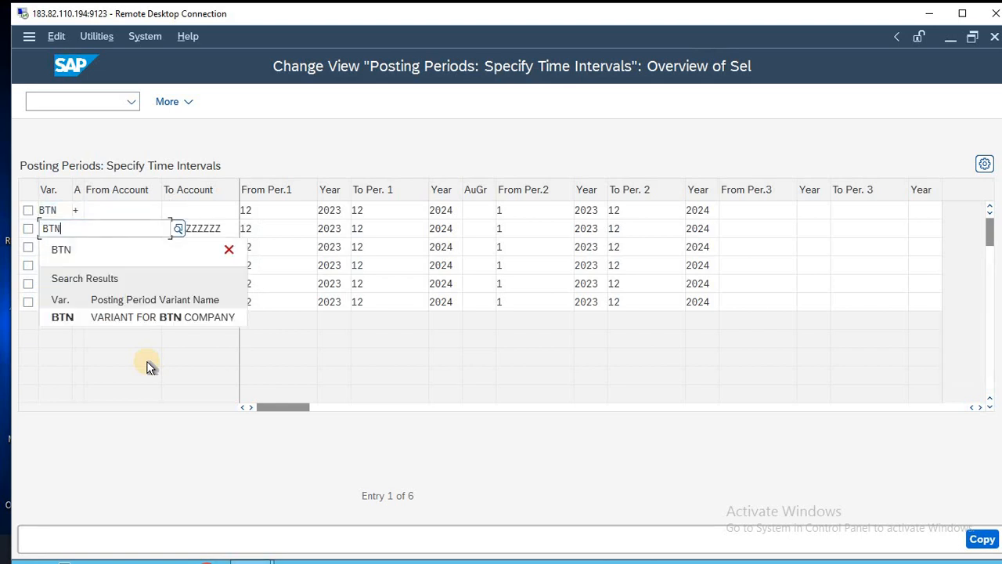
key(Return)
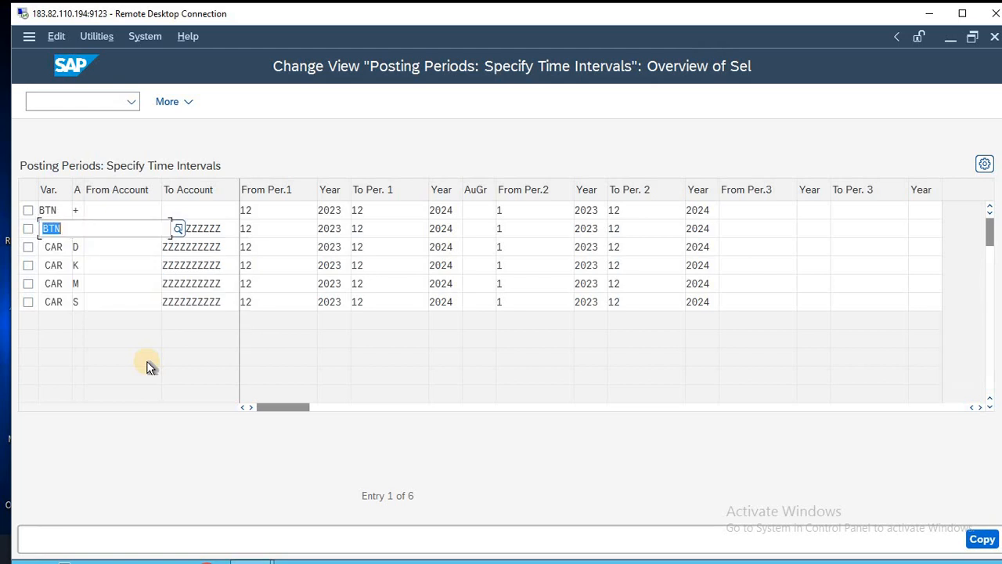
- Set the variant to BTN in the remaining copied entries for account types D, K, M and S
key(Down)
text(BTN)
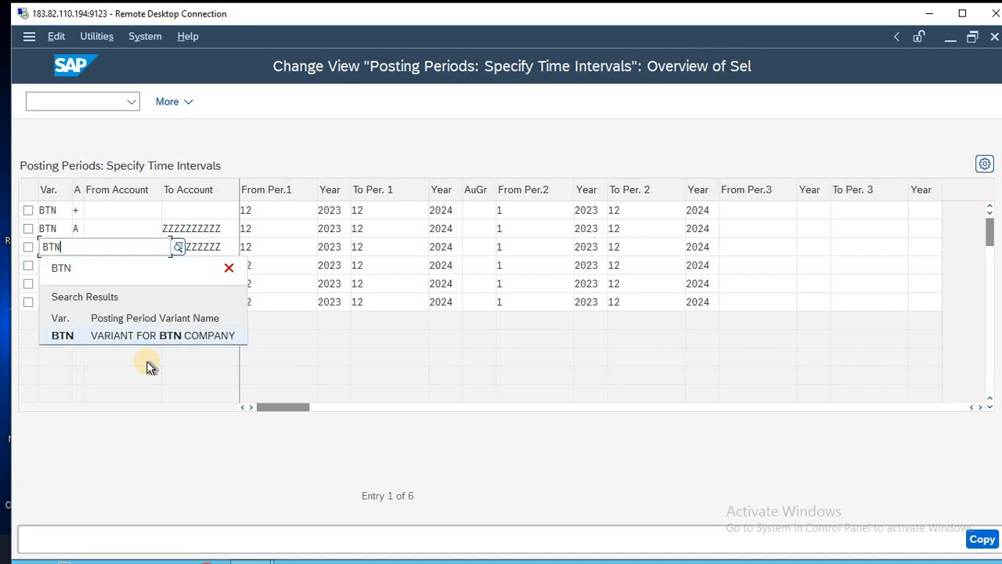
key(Down)
text(BTN)
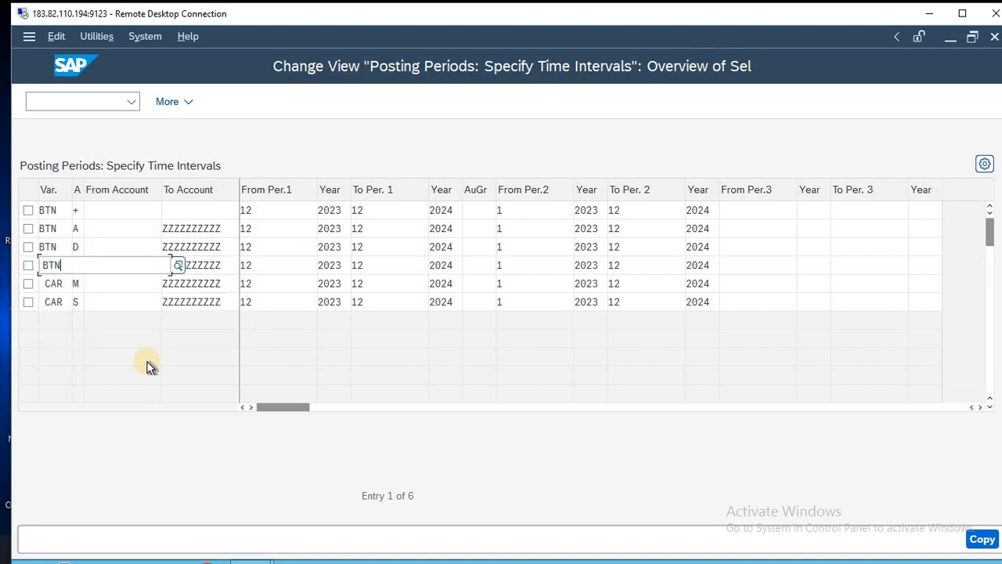
click(148, 365)
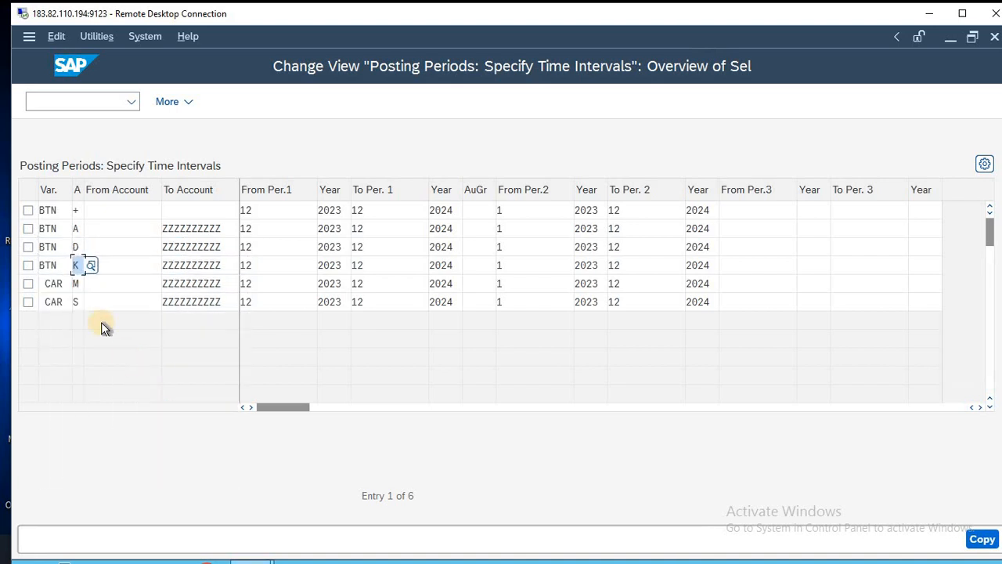
click(63, 284)
text(BTN)
key(Tab)
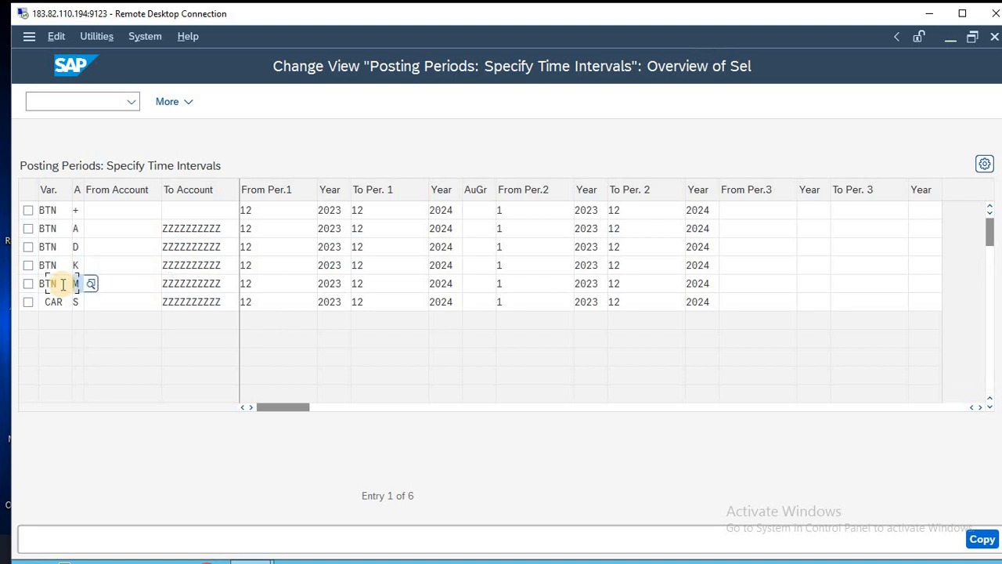
double_click(56, 307)
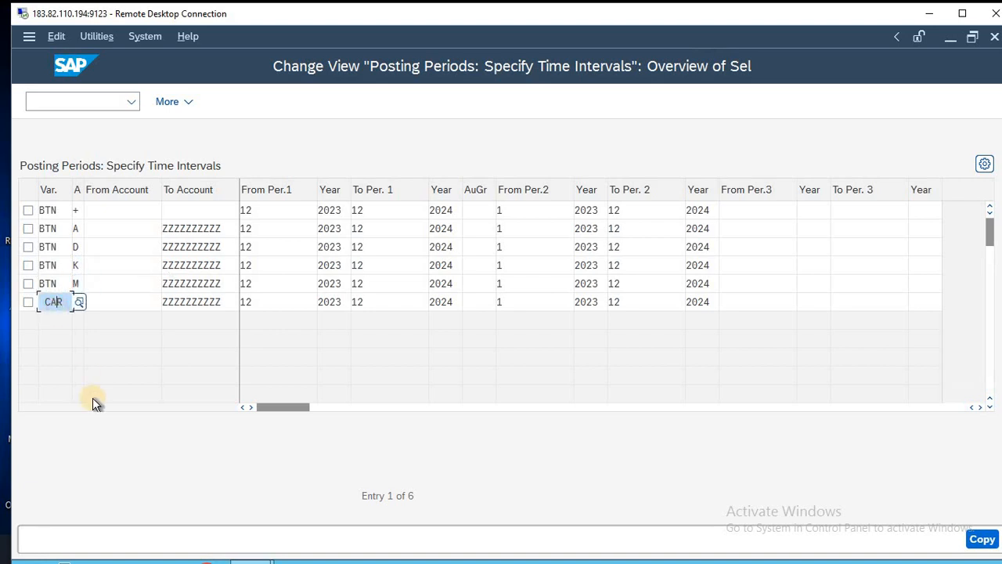
key(ctrl+v)
- Widen the account type column and go through the account types of the copied BTN entries
click(101, 208)
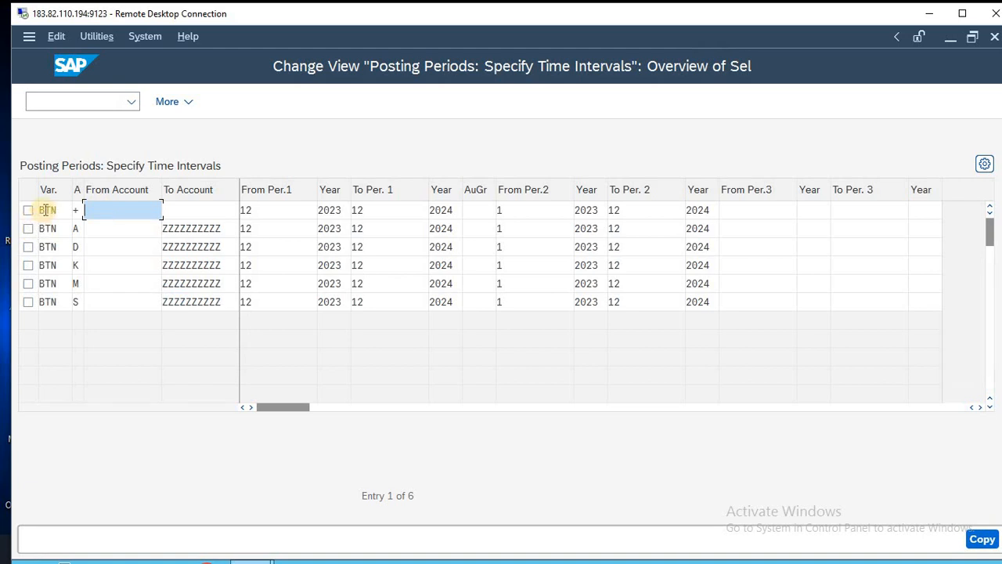
click(46, 209)
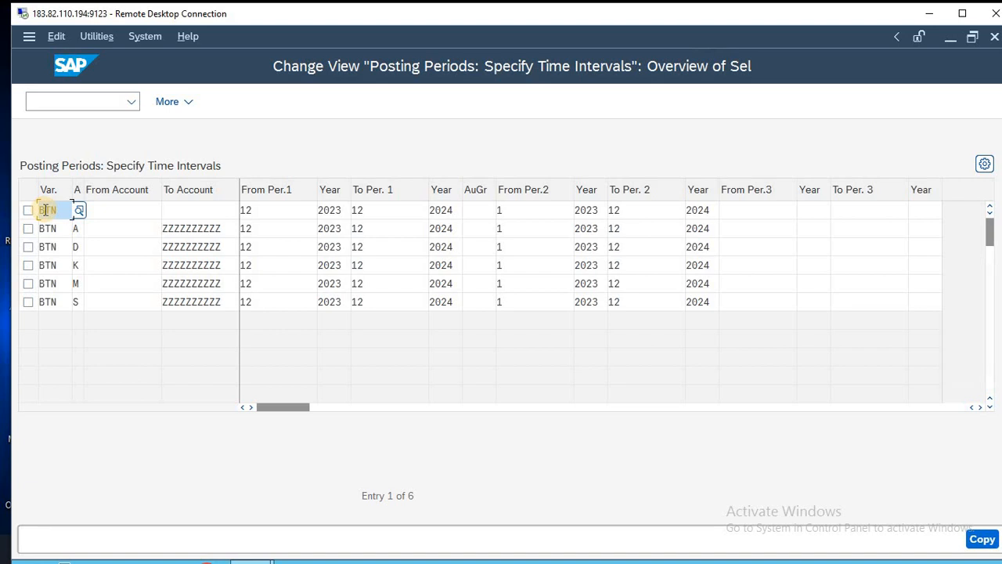
click(85, 205)
drag(84, 202, 113, 202)
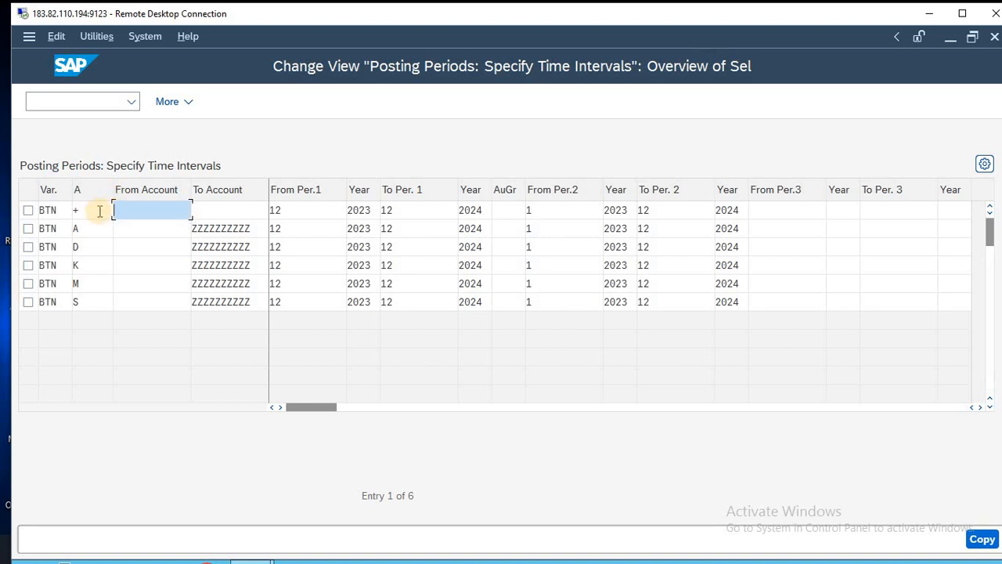
click(91, 228)
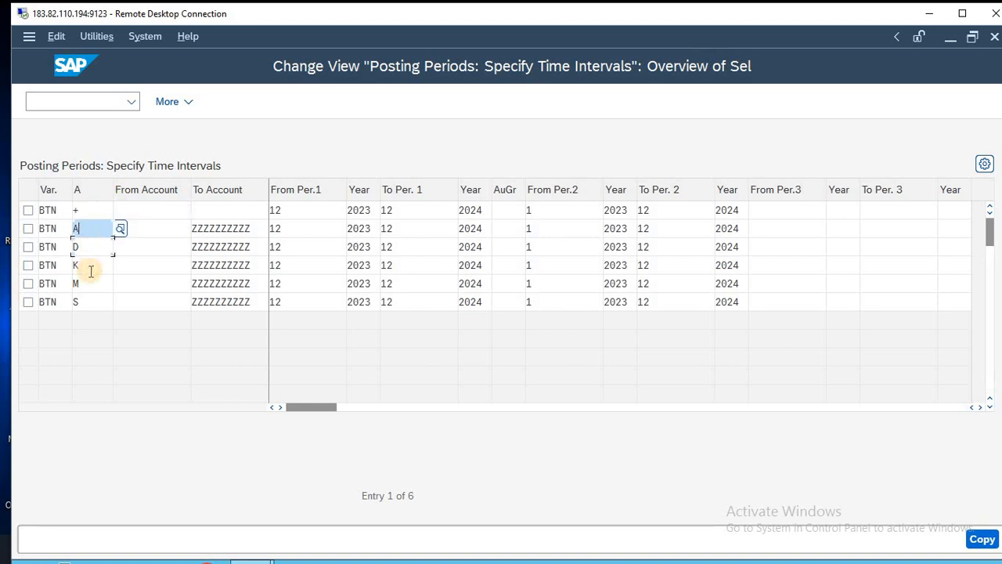
key(Down)
key(Down)
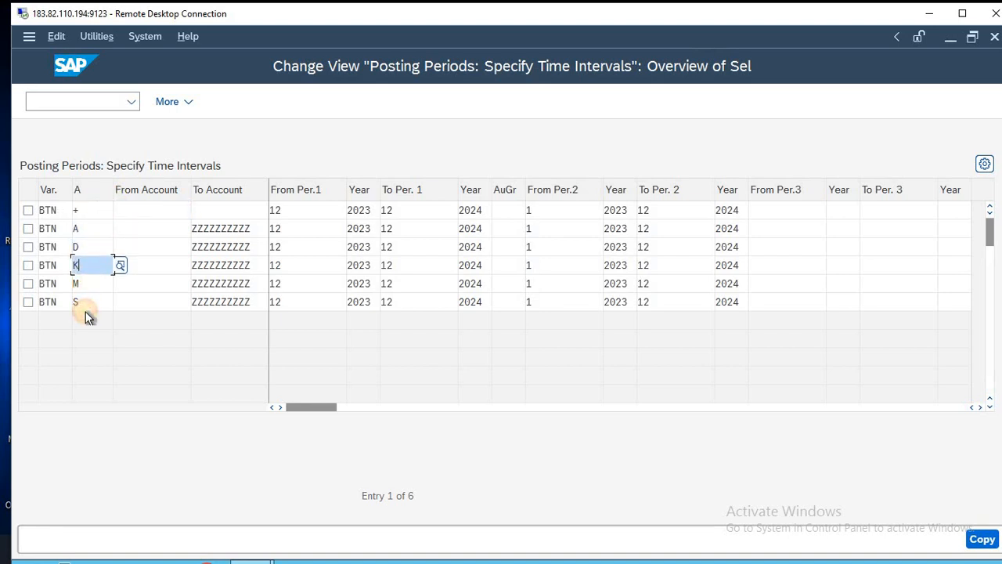
- Look up the possible account types for the + entry, close the list and check the years of its first period interval
click(93, 209)
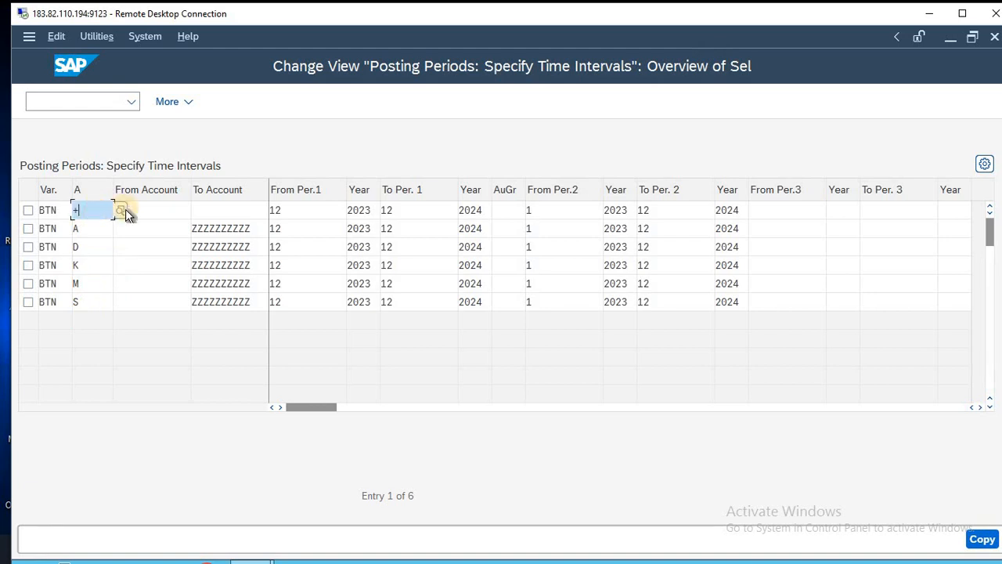
click(123, 210)
drag(98, 75, 244, 99)
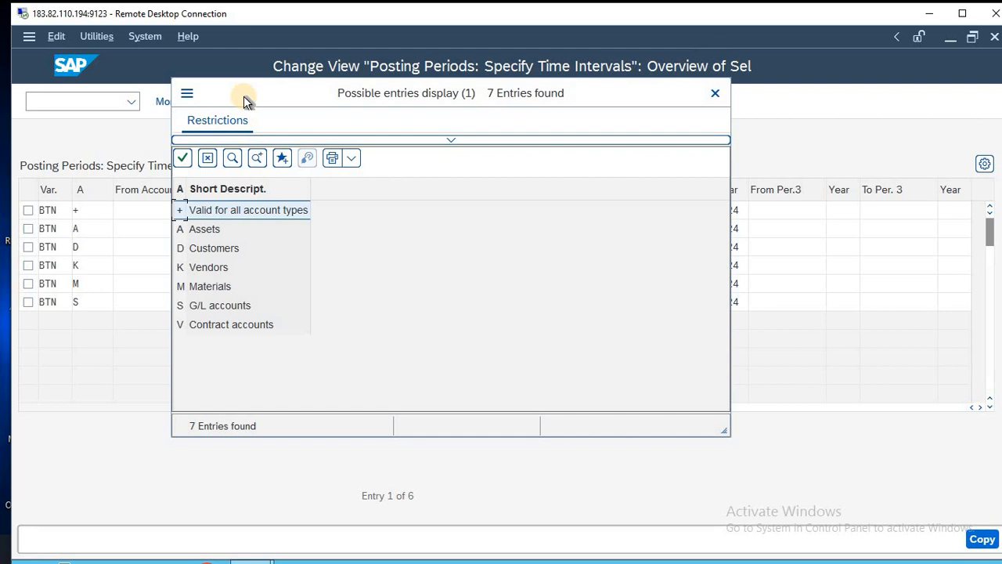
click(714, 93)
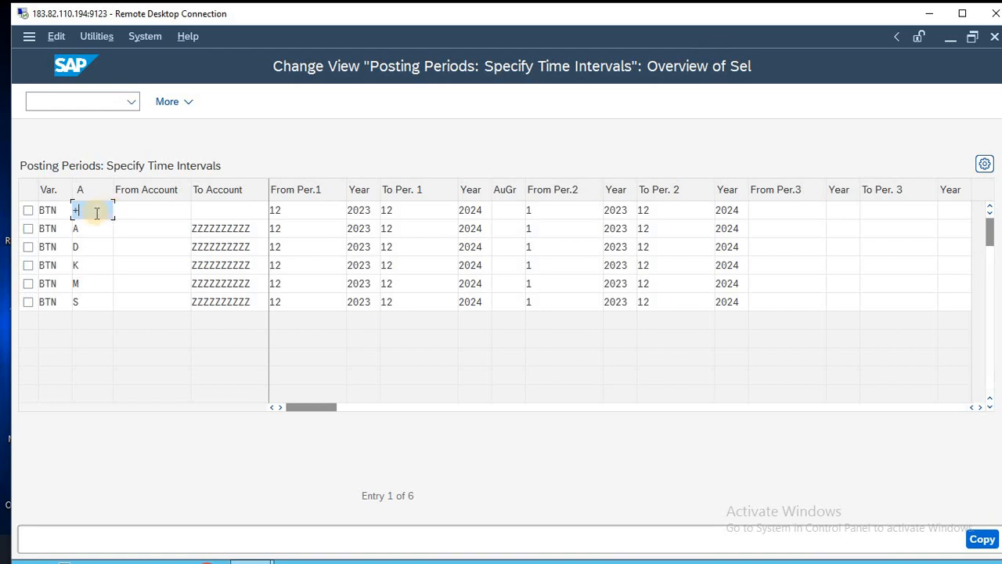
double_click(358, 210)
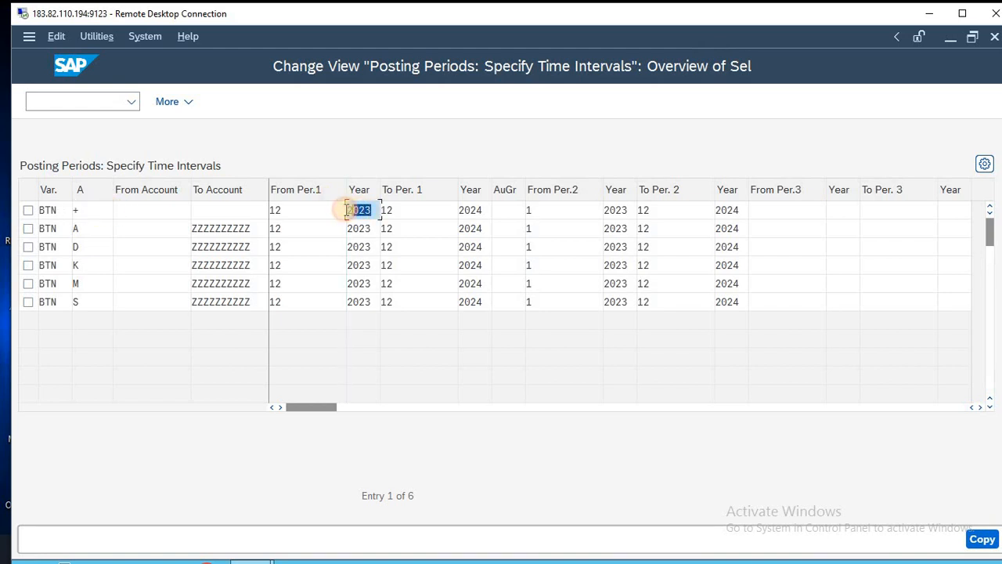
double_click(472, 210)
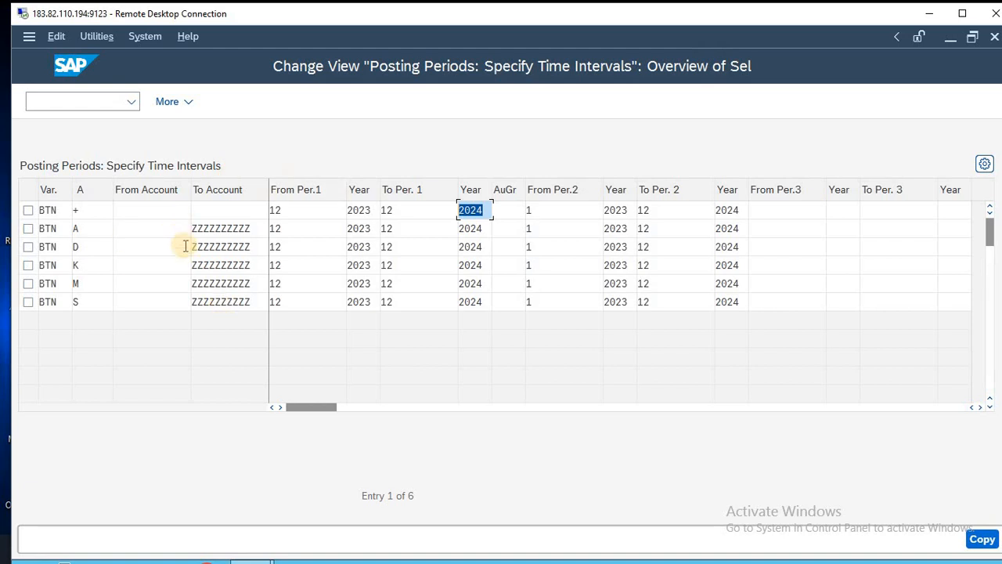
- Complete the copy of the six posting period entries for variant BTN and save them
click(59, 209)
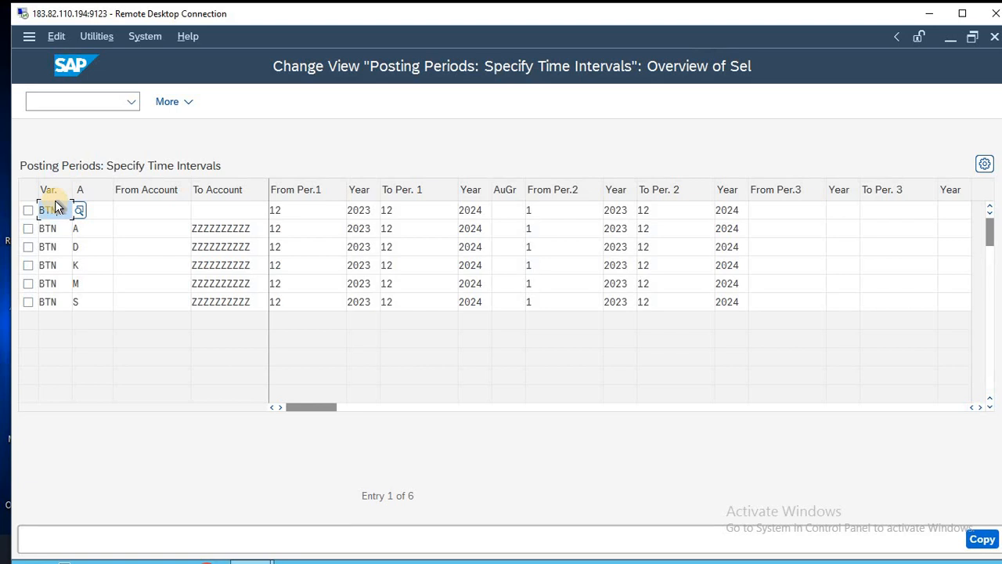
key(Return)
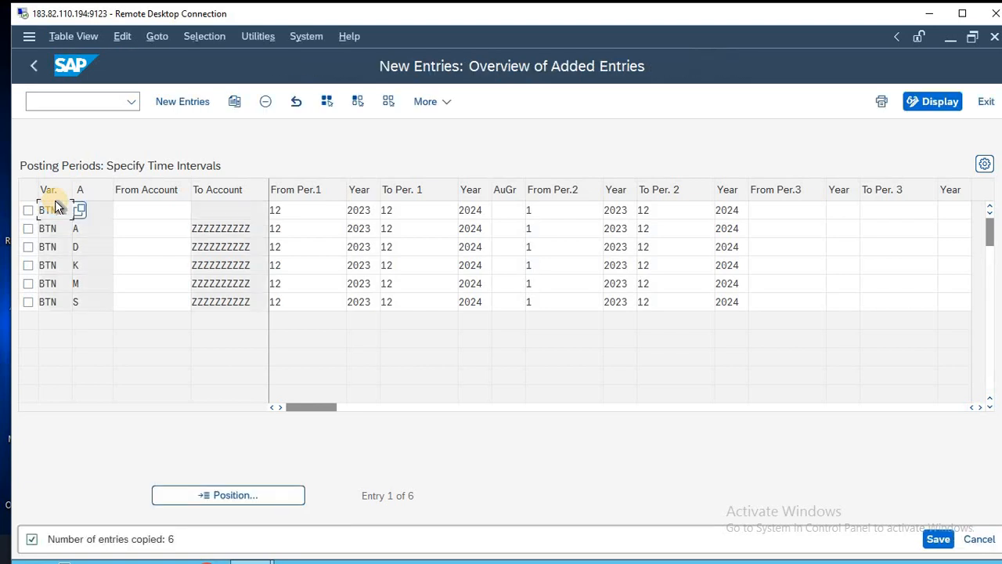
key(ctrl+s)
key(Return)
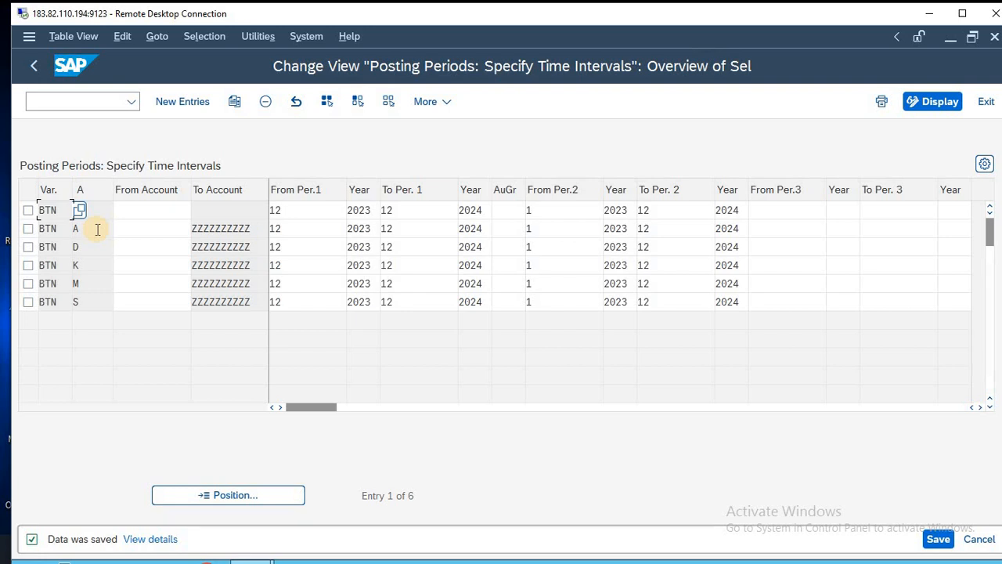
- Switch to Notepad and delete the two lines "1)V3-APRIL TO MAR" and "2)K4 - JAN TO DEC"
key(alt+Tab)
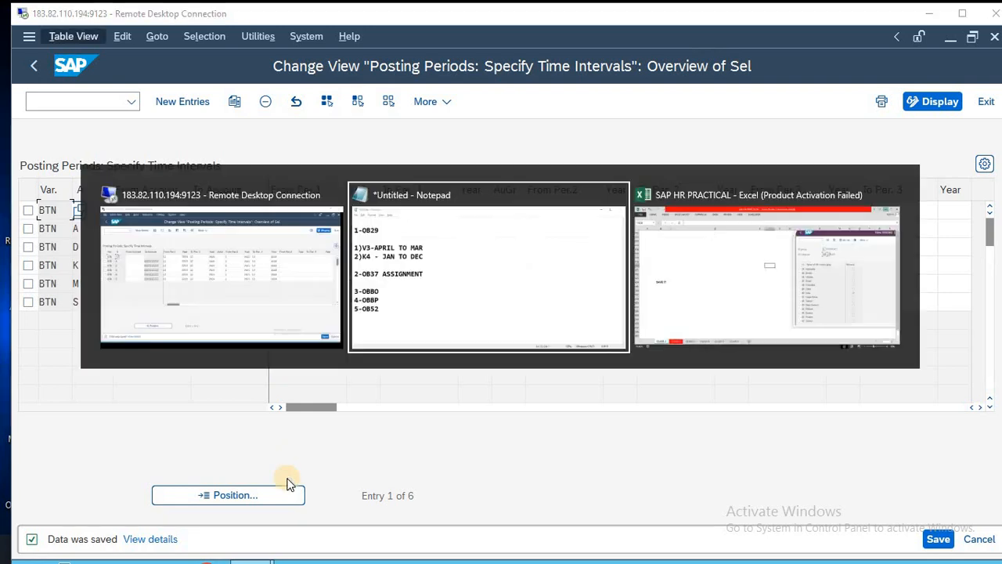
key(Up)
key(Up)
key(Up)
key(Up)
key(Up)
key(Up)
key(Up)
key(Up)
key(Up)
key(Up)
key(Up)
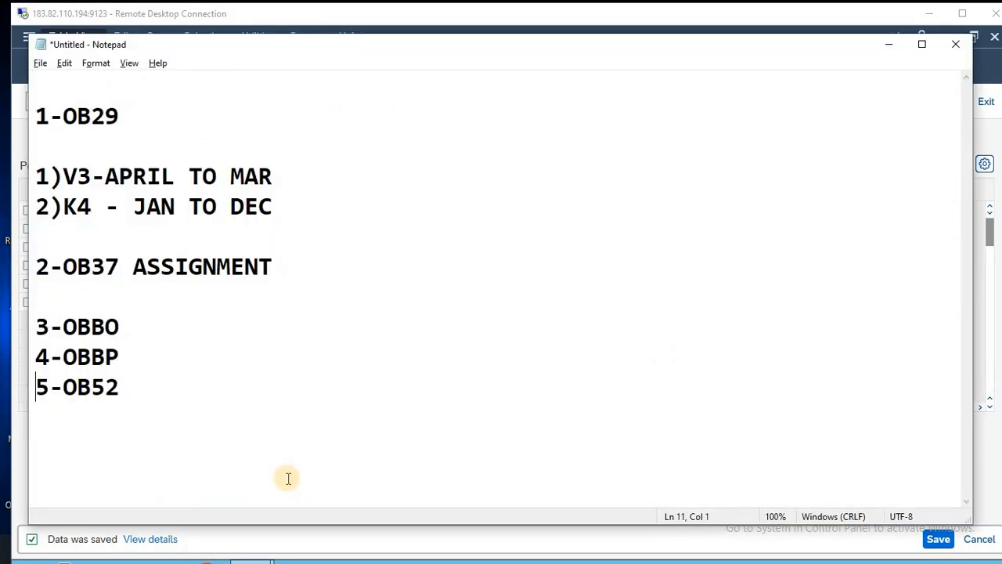
key(Down)
key(Down)
key(Down)
key(shift+Down)
key(shift+Down)
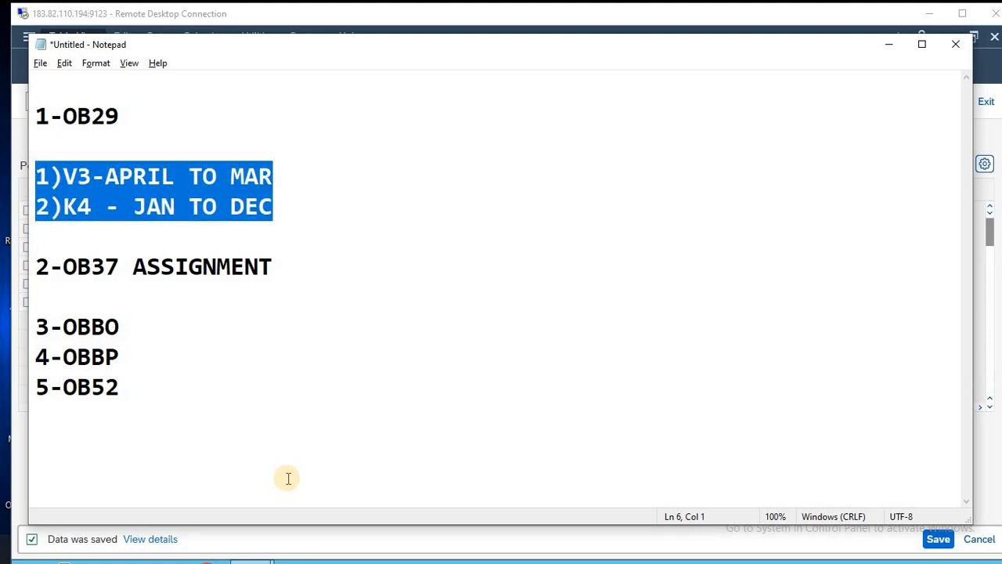
key(Delete)
- Remove the blank lines between "1-OB29" and "2-OB37 ASSIGNMENT" in the notes
key(Up)
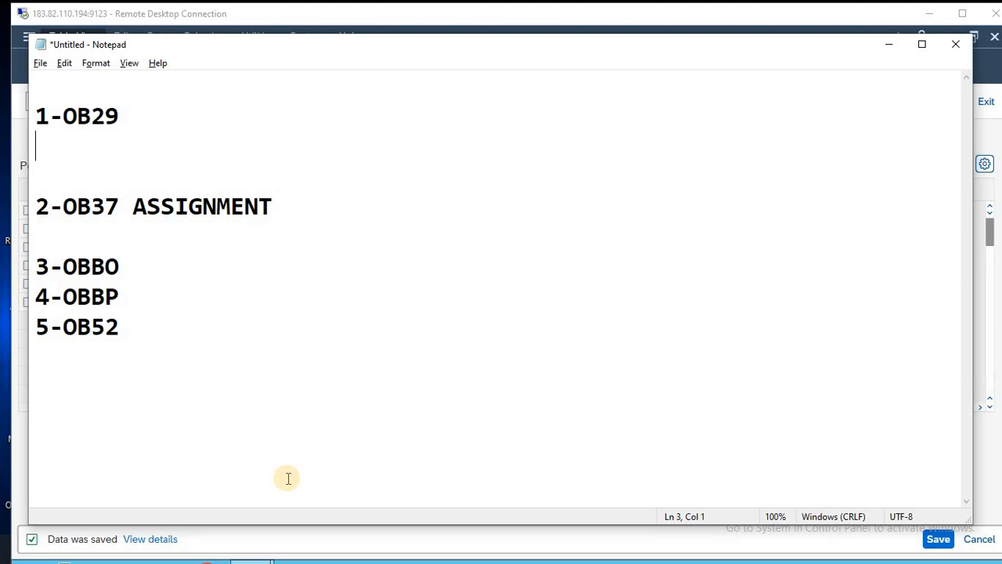
key(Delete)
key(Delete)
key(Down)
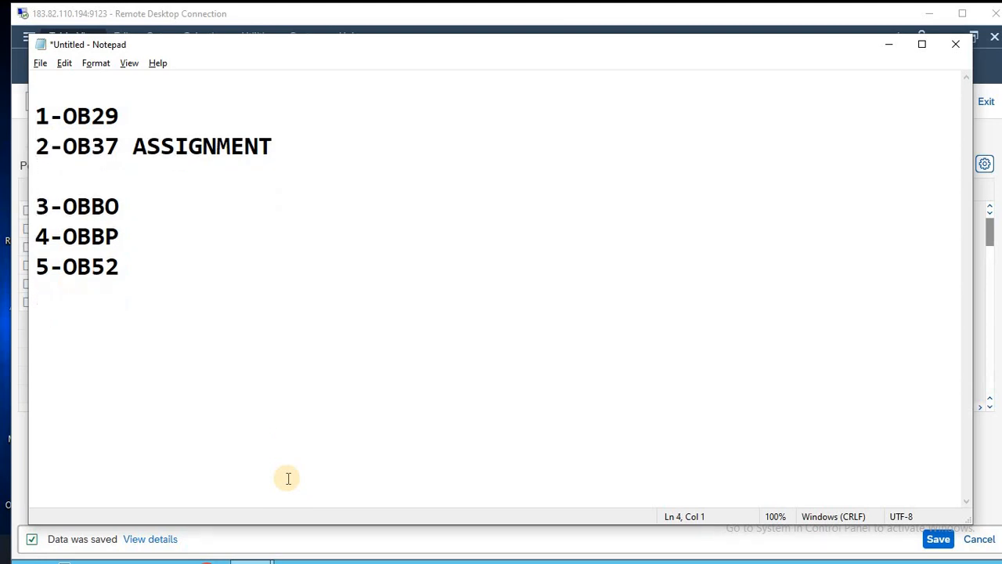
- Remove the blank line between "2-OB37 ASSIGNMENT" and "3-OBBO" in the notes
key(Delete)
key(Down)
key(Down)
key(Down)
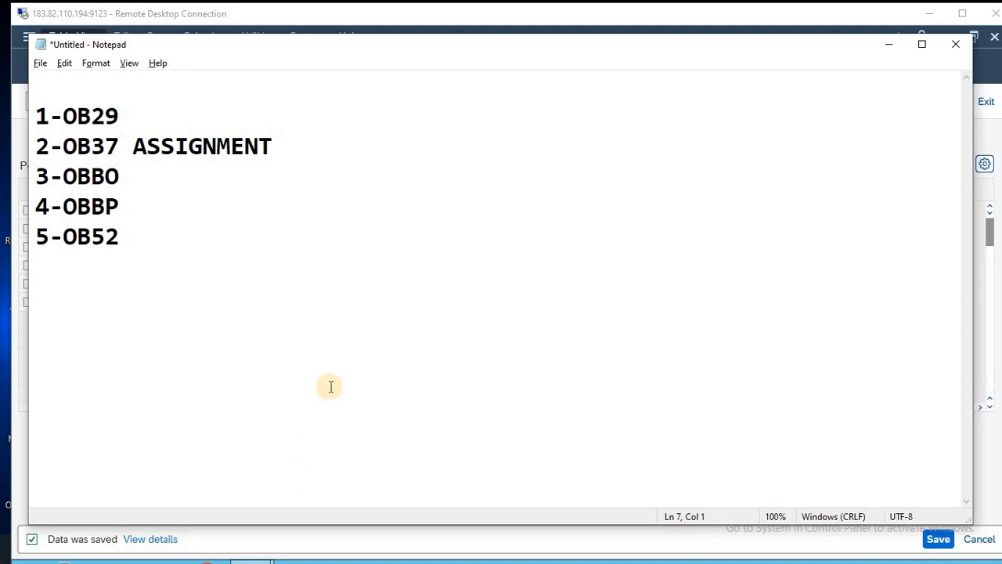
- Delete the word "ASSIGNMENT" after "2-OB37" in the notes
click(120, 145)
key(Delete)
key(Delete)
key(Delete)
key(Delete)
key(Delete)
key(Delete)
key(Delete)
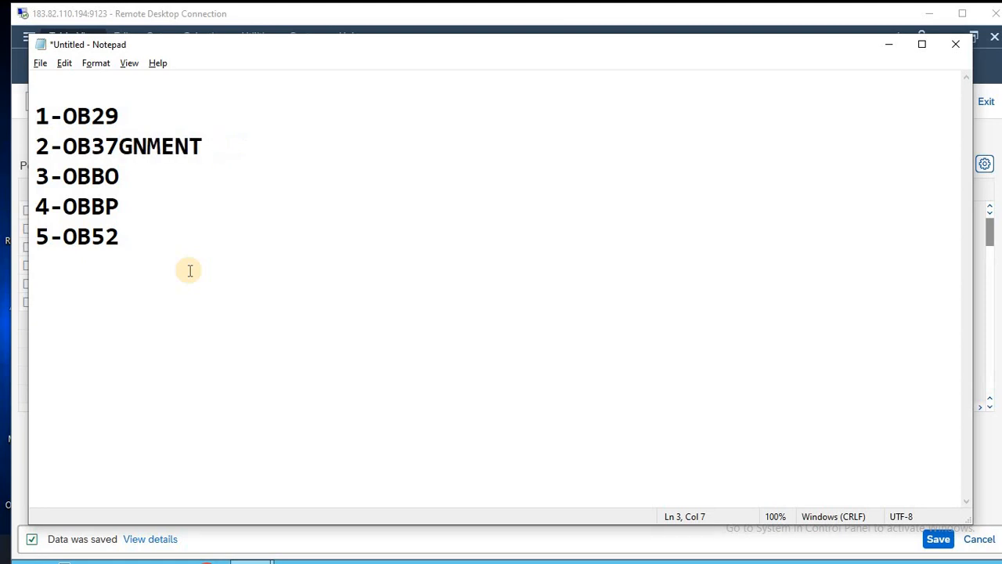
key(Delete)
key(Delete)
key(Delete)
key(Delete)
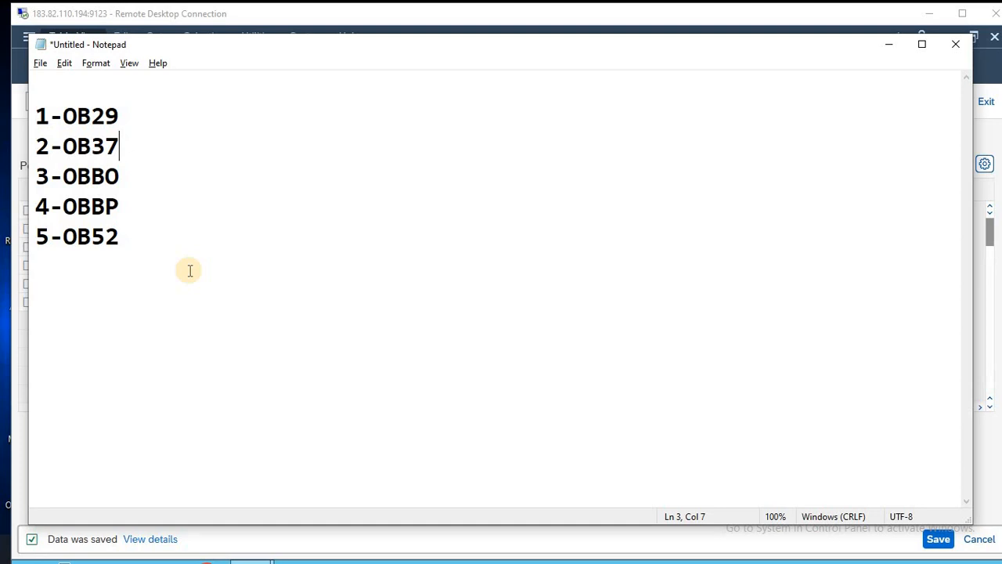
- Start a new line "6-" below "5-OB52" in the notes
key(Down)
key(Down)
key(Down)
key(Return)
text(6-)
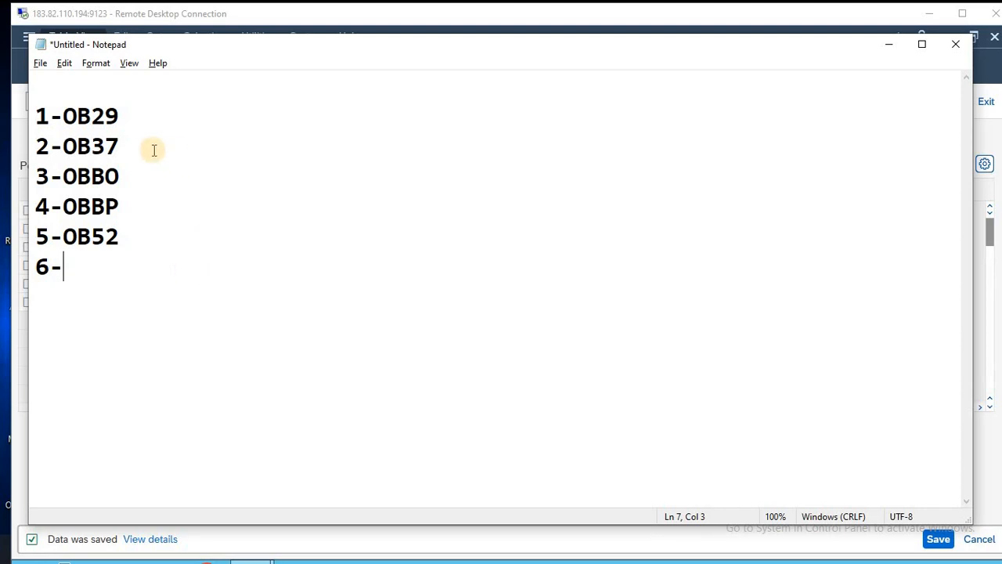
- Insert a blank line between "2-OB37" and "3-OBBO" in the notes
click(121, 110)
key(Down)
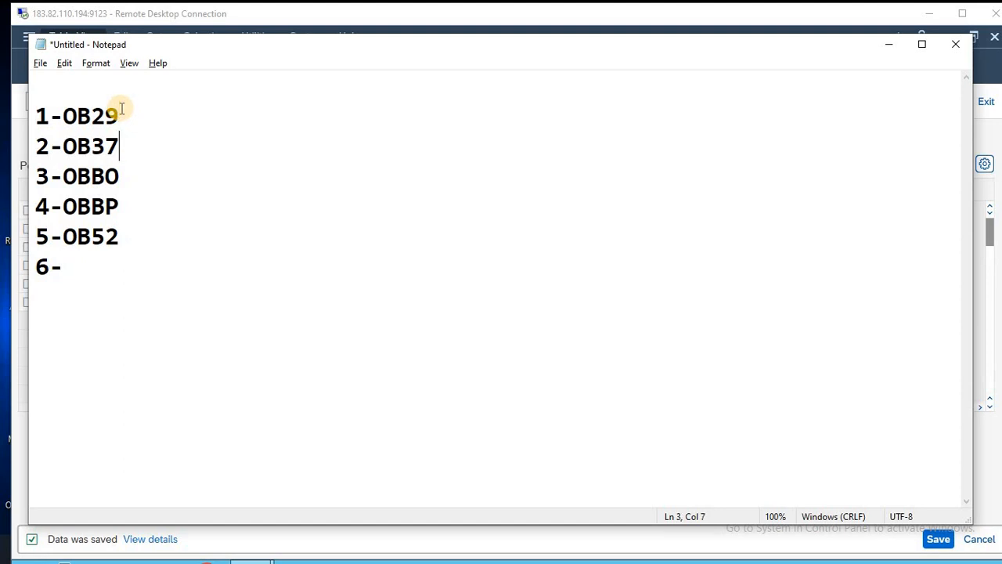
key(Return)
key(Up)
key(Up)
key(Up)
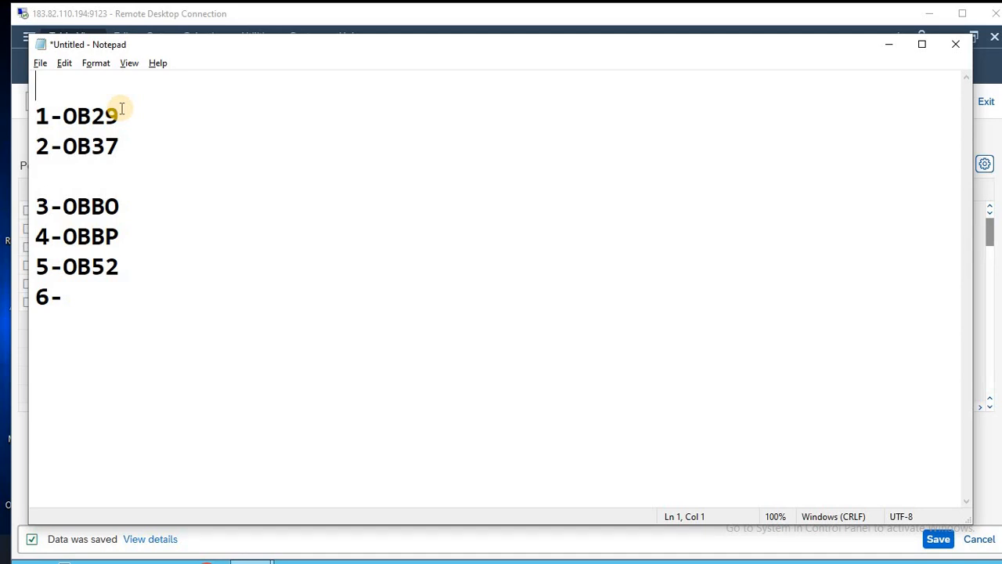
- Insert a blank line between "5-OB52" and "6-" in the notes
key(Down)
key(Down)
key(Down)
key(Down)
key(Down)
key(Down)
key(Down)
key(Return)
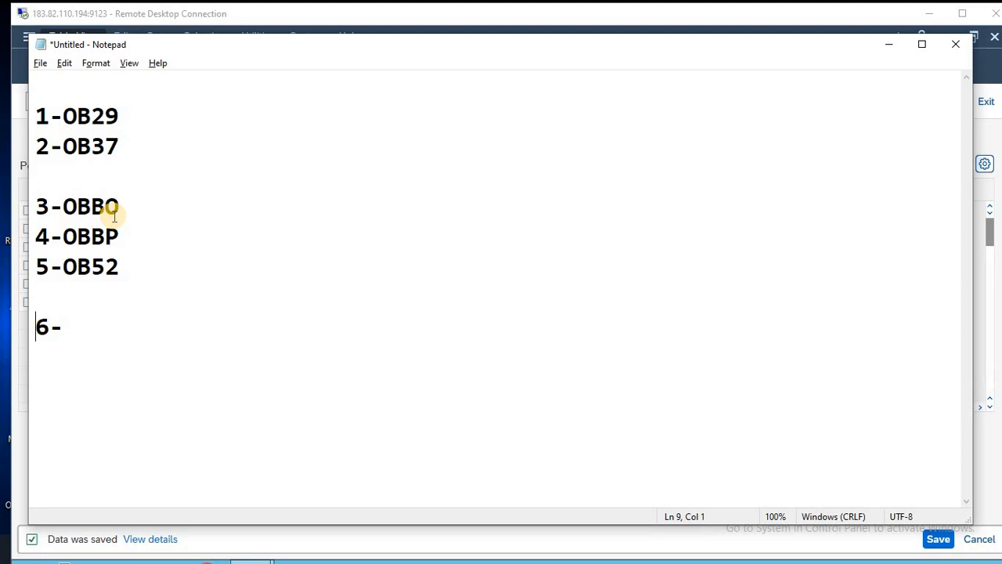
- Complete item 6 of the notes as "6-OBC4" and add the line "7-OBC5" below it
key(Right)
key(Right)
text(OBC4)
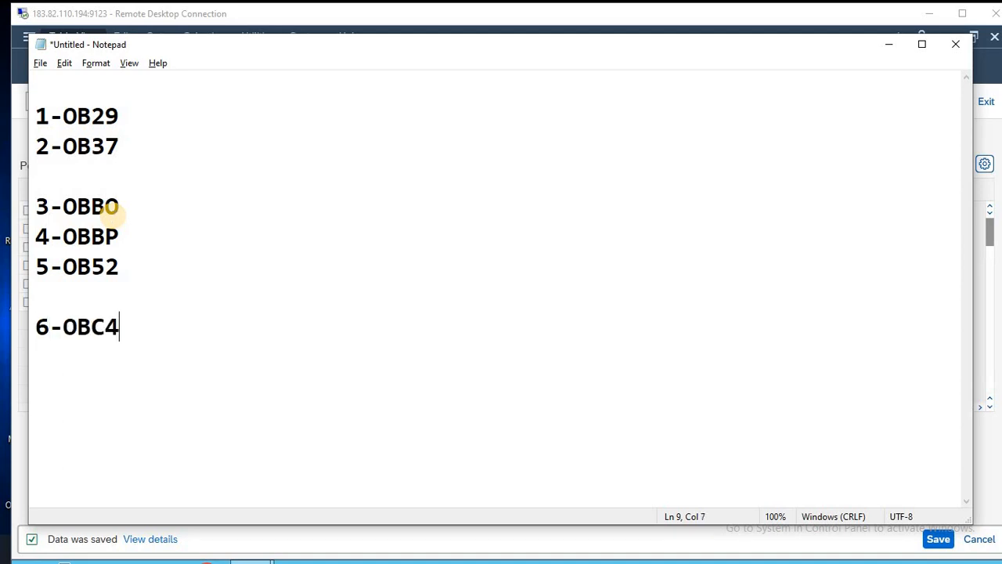
key(Return)
text(7-OBC5)
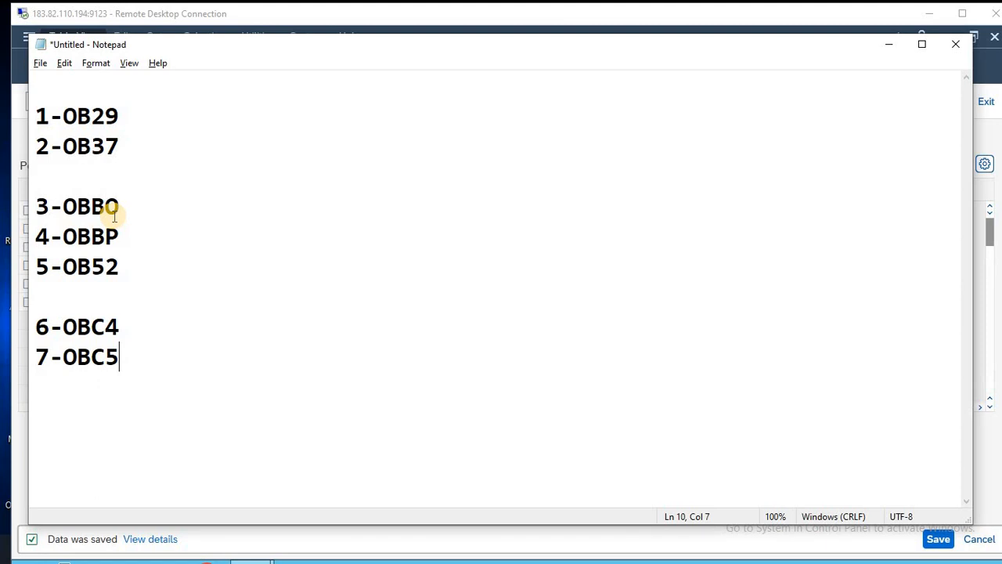
- Switch to SAP in the remote desktop, run transaction OBC4 and agree to display the locked data
key(alt+Tab)
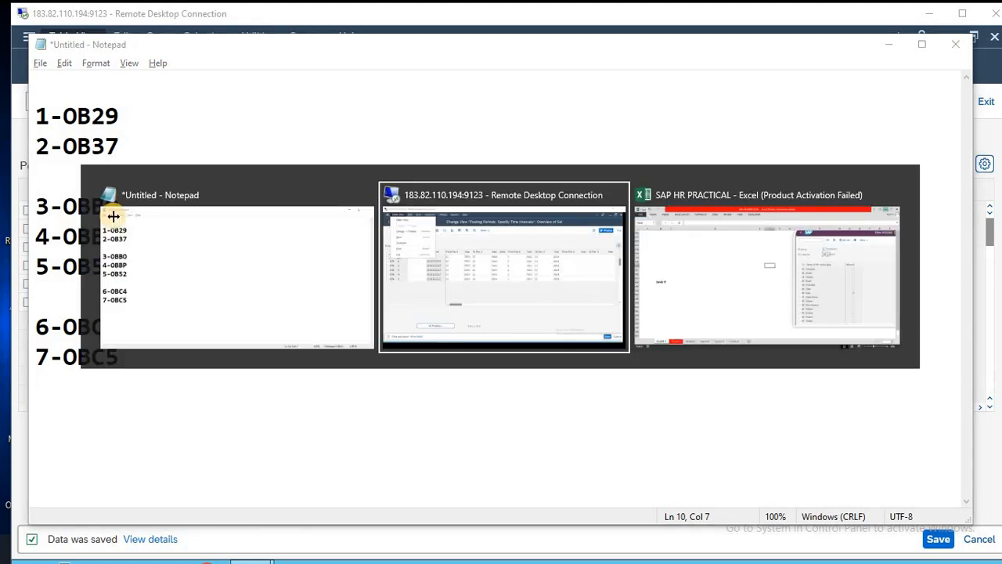
text(OBC4)
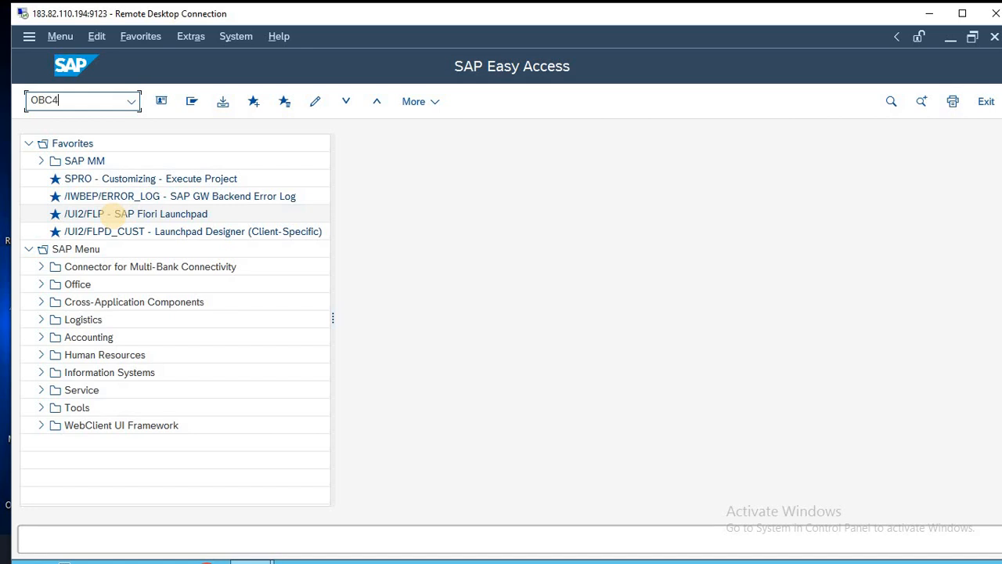
key(Return)
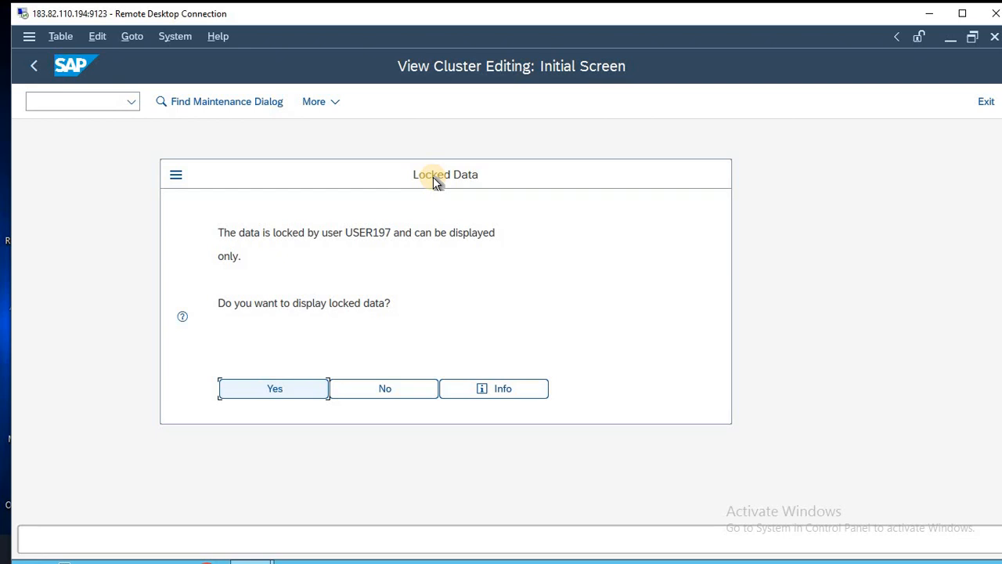
mouse_move(447, 168)
mouse_down()
mouse_move(448, 181)
mouse_move(456, 175)
mouse_up()
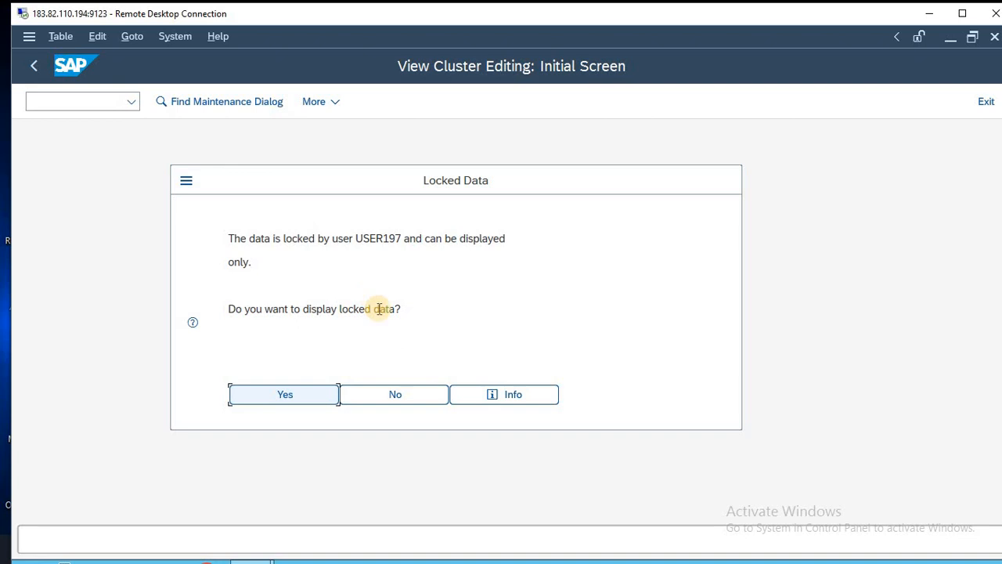
click(301, 395)
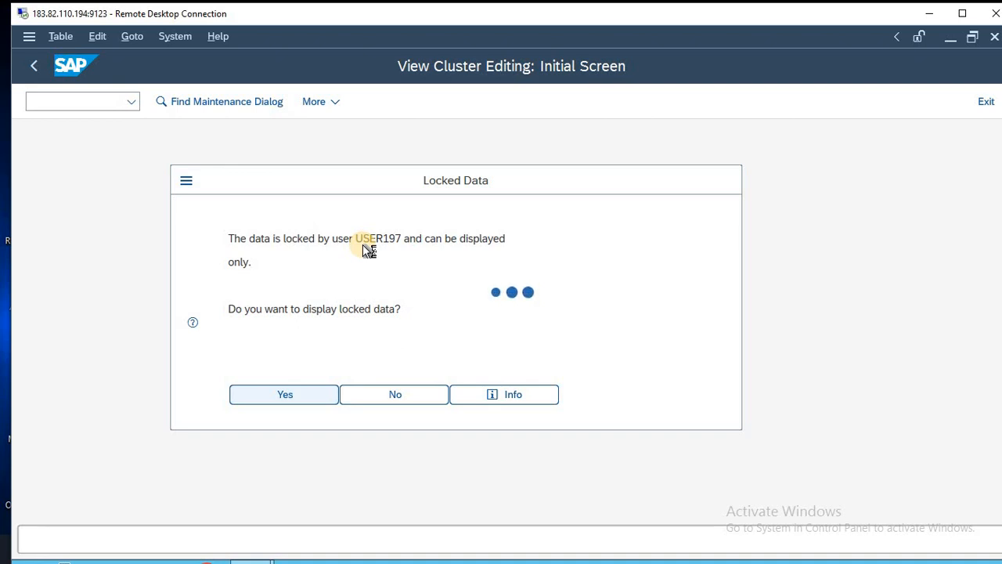
click(929, 13)
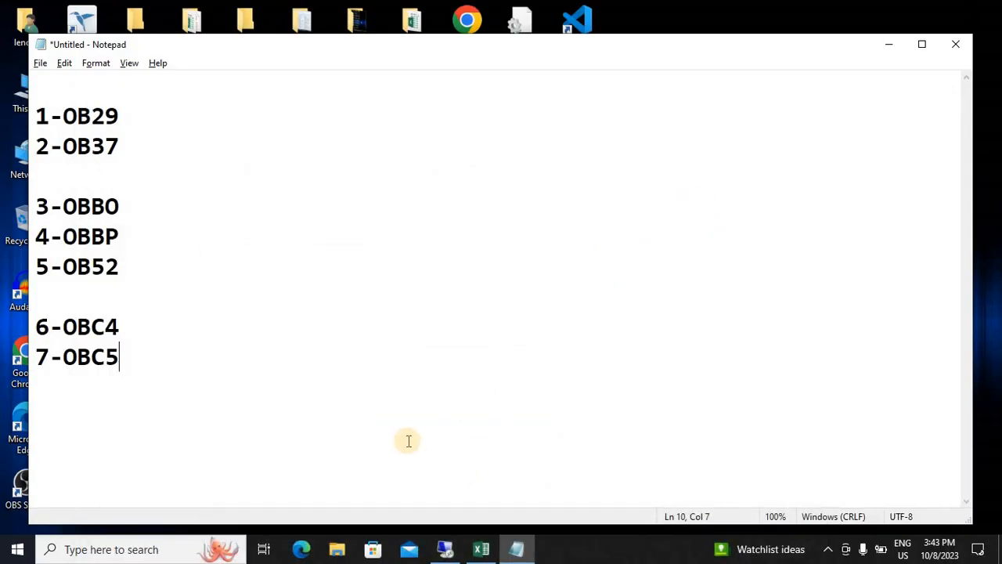
key(super)
text(GO)
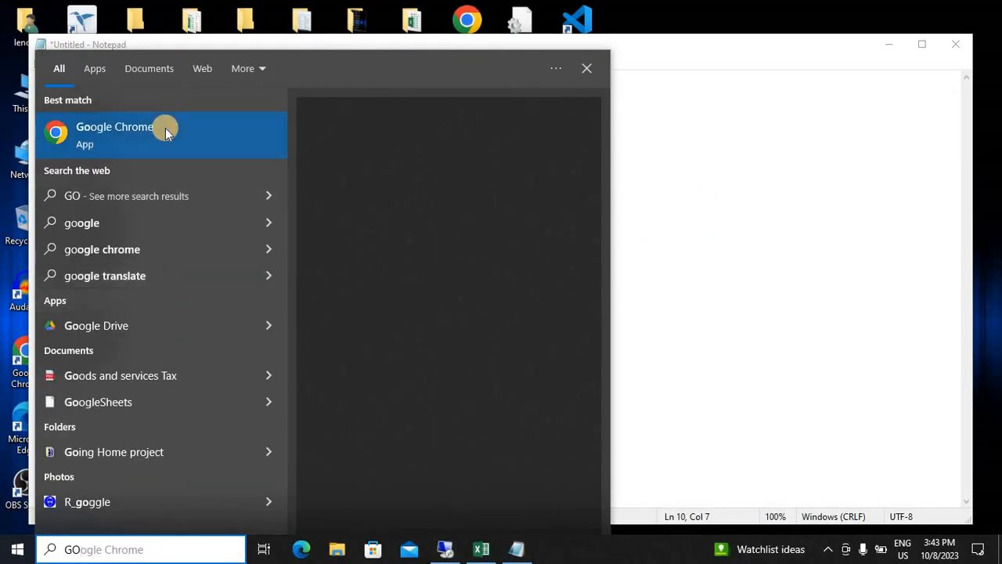
click(165, 128)
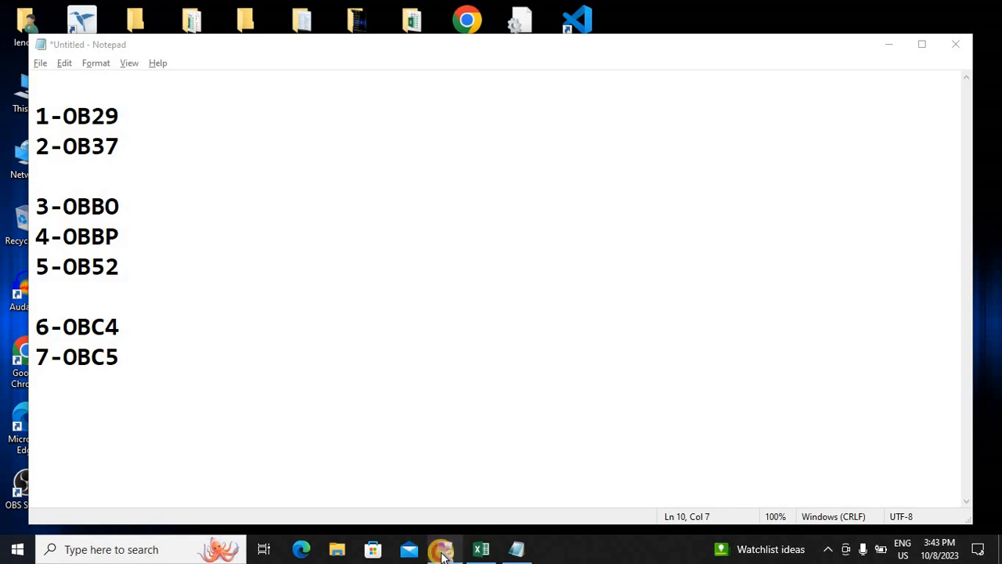
click(443, 550)
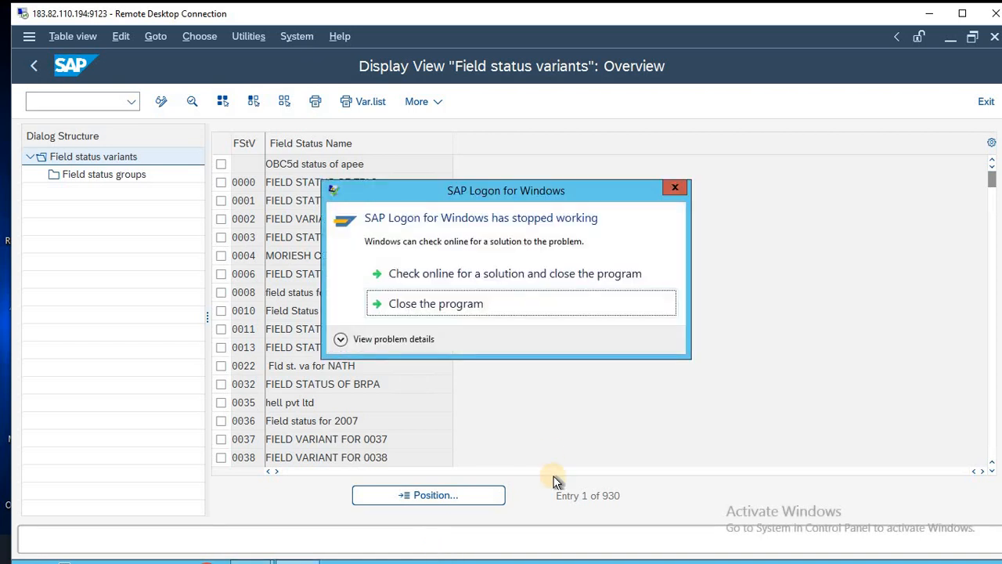
- Close the crashed SAP Logon program, restart it and open the s4hana connection
click(504, 305)
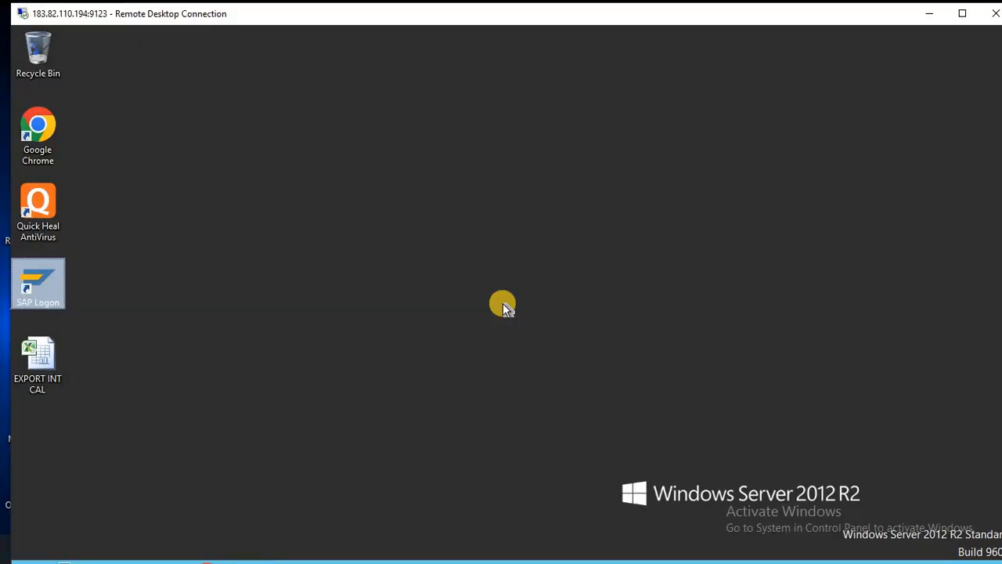
key(Return)
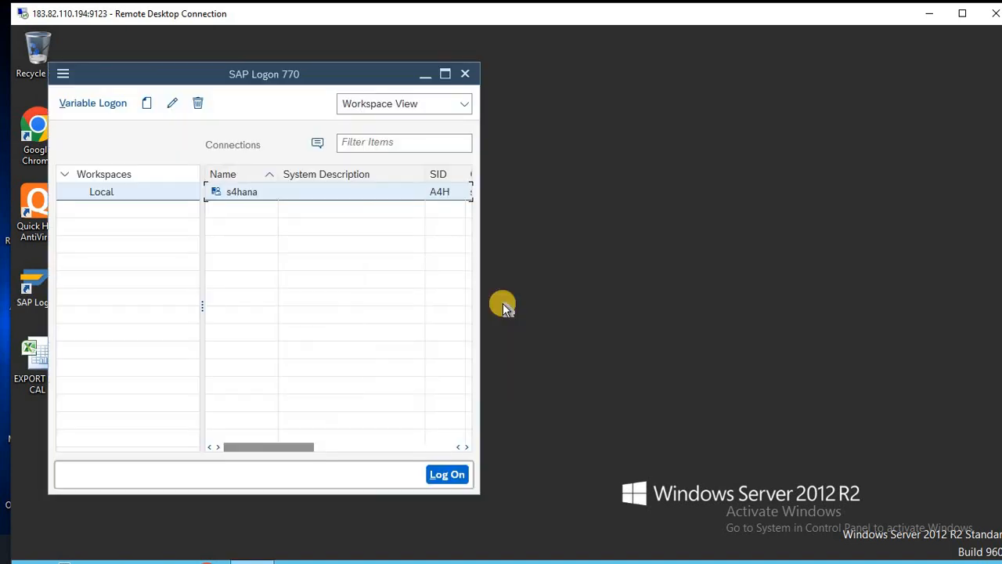
key(Return)
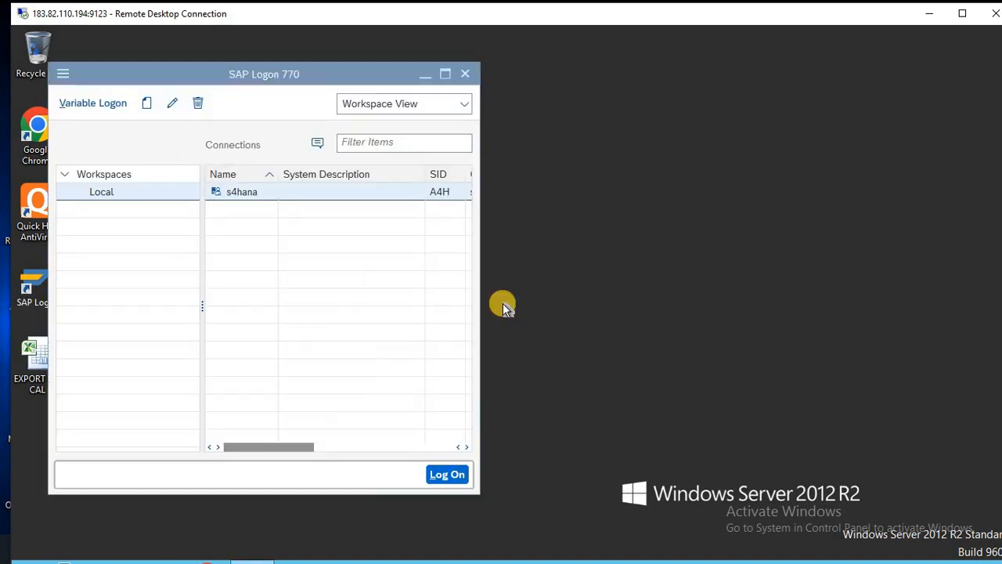
- Log on to client 800 with the remembered user name and the account password
key(space)
key(Down)
key(Return)
key(Tab)
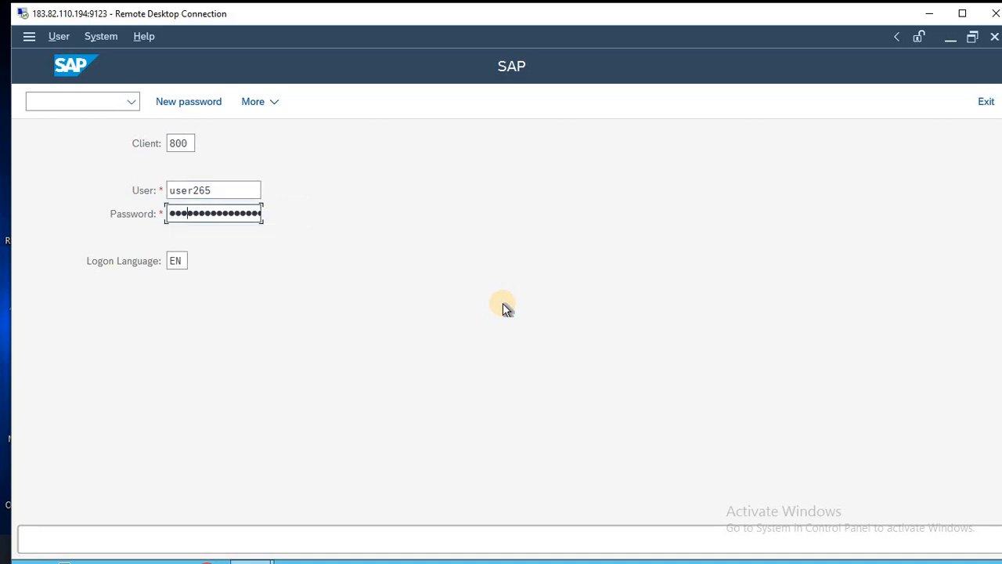
key(Return)
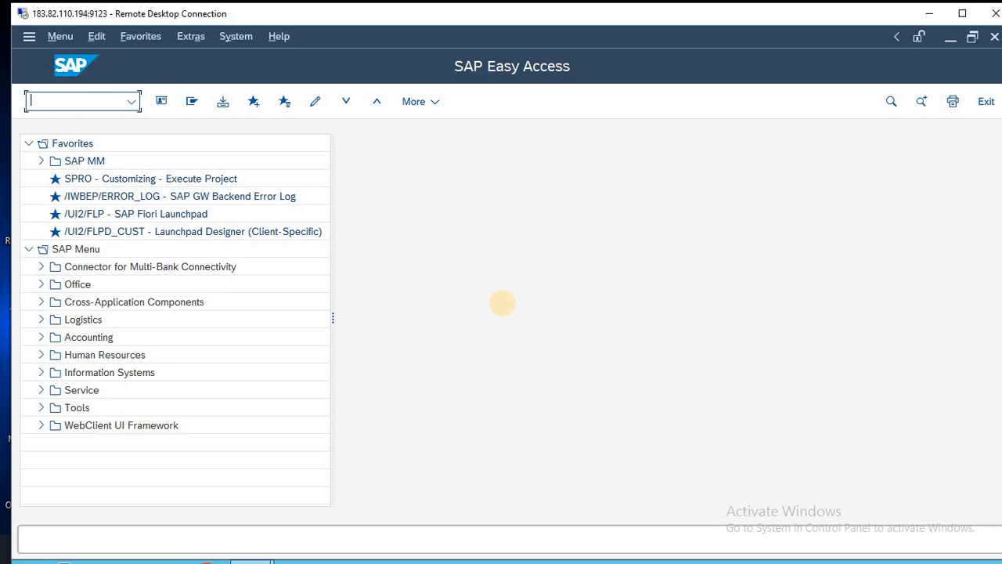
- Run transaction OBC4 again and decline to display the locked data
text(OBC4)
key(Return)
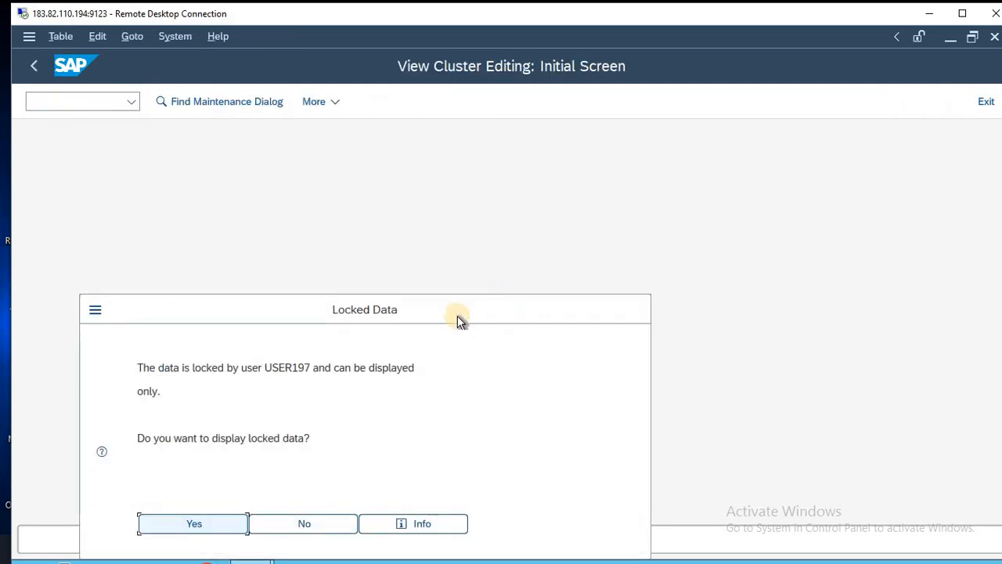
drag(455, 318, 520, 188)
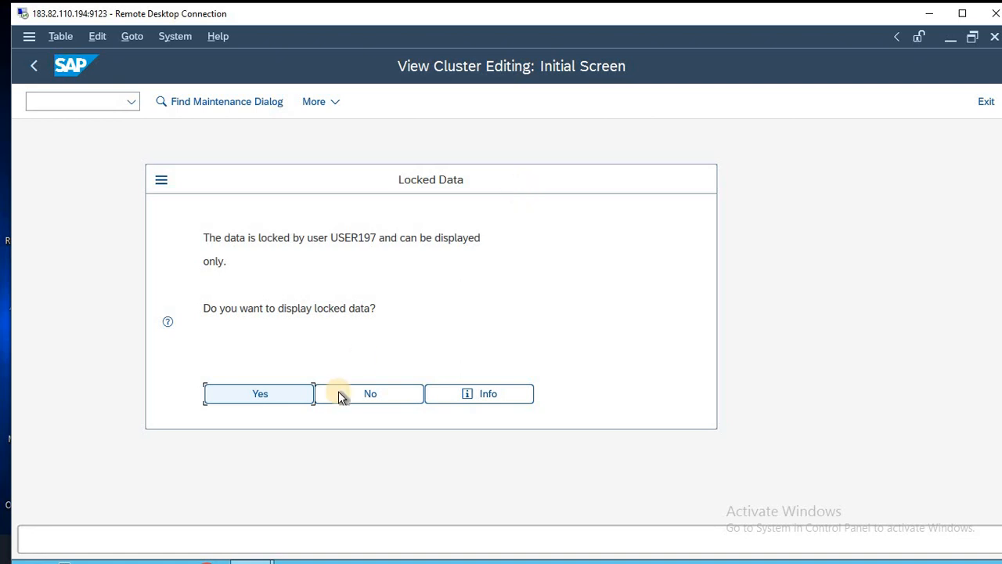
click(365, 395)
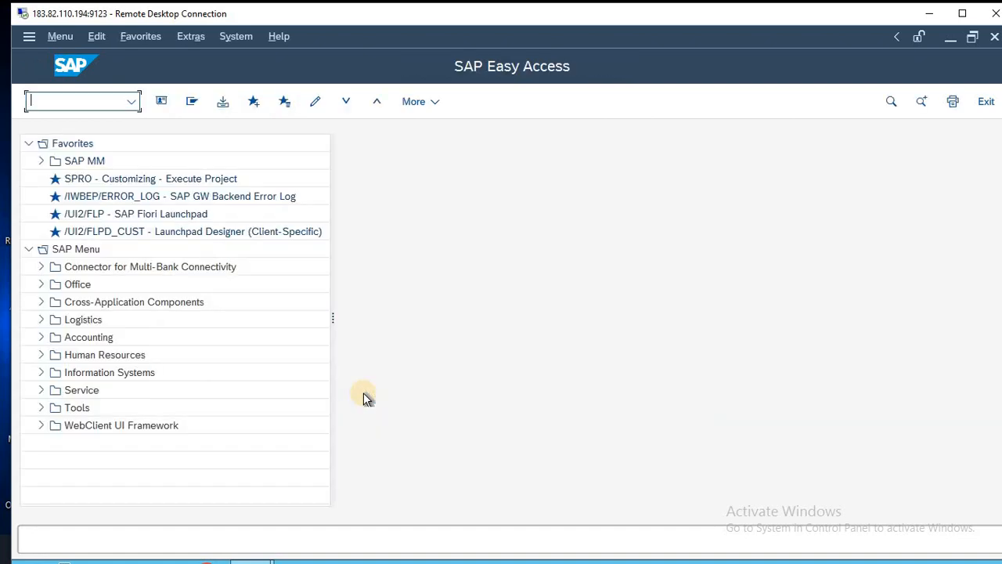
- Open transaction SM12, clear the user name and search for all lock entries in client 800
click(108, 102)
text(SM12)
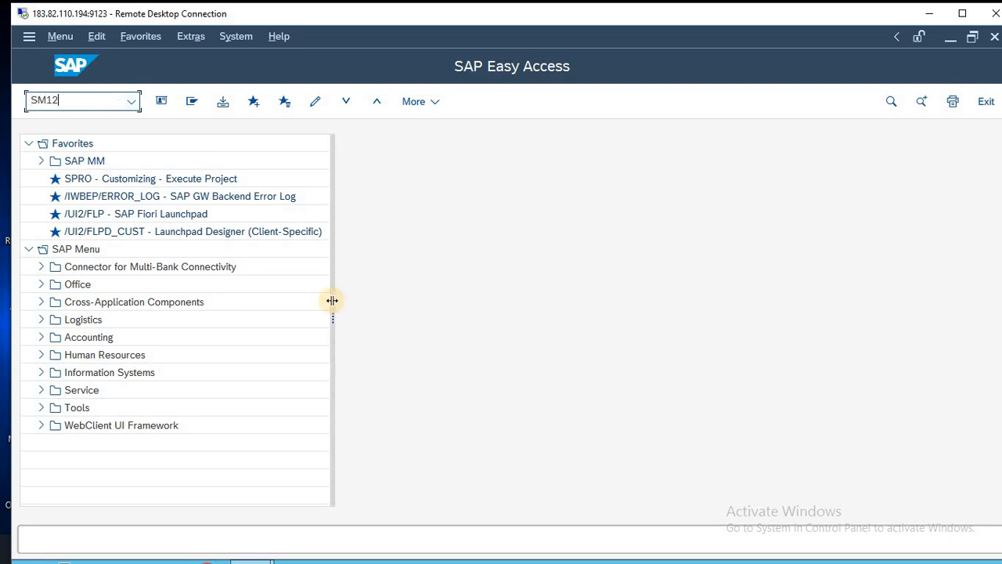
key(Return)
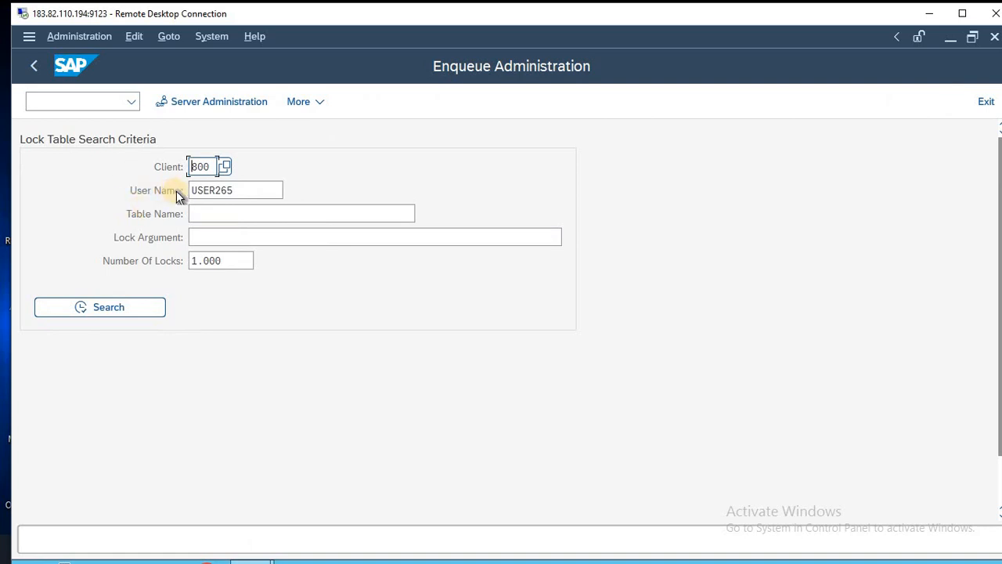
click(244, 190)
key(ctrl+a)
key(Delete)
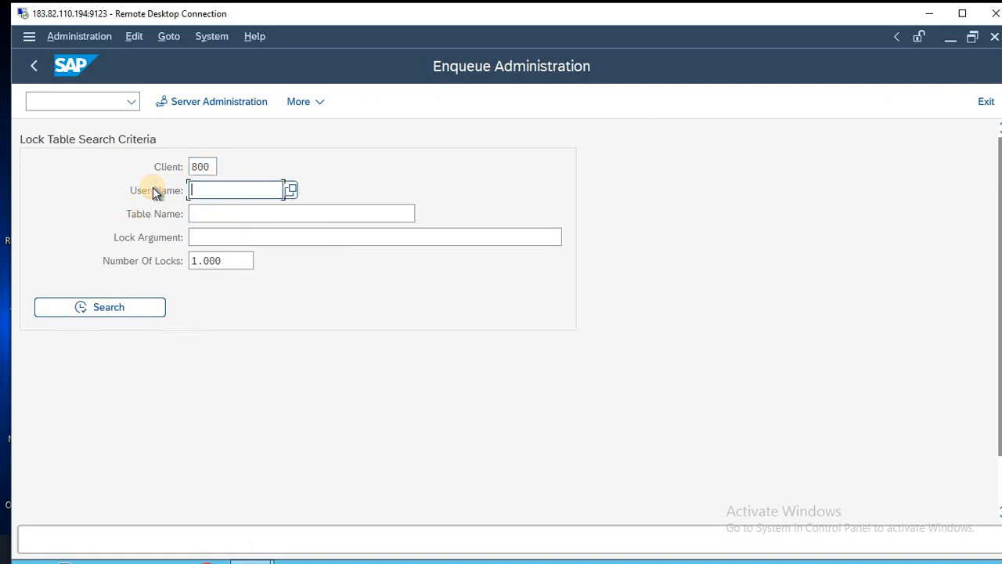
click(112, 309)
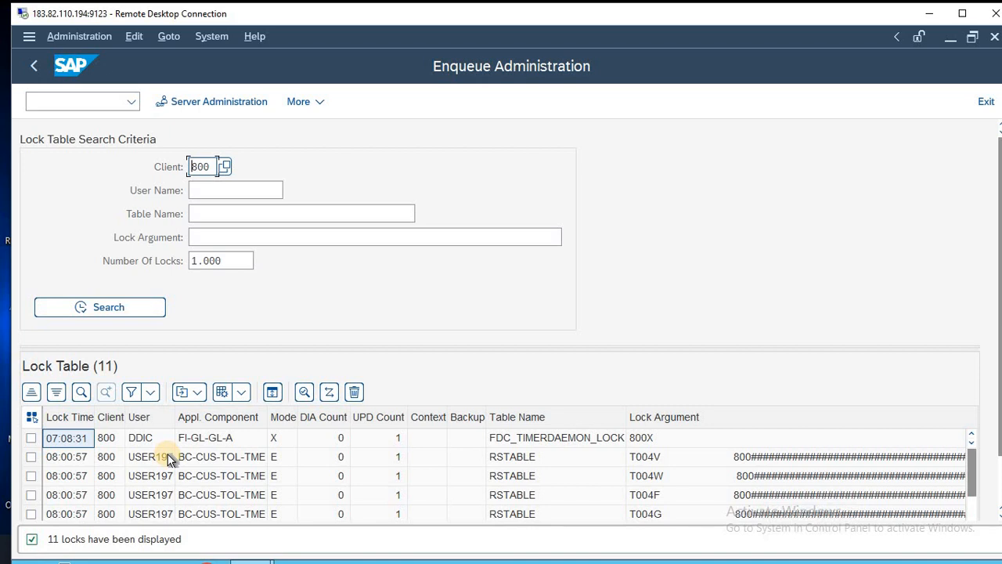
- Delete all lock entries displayed for client 800, delete the remaining entries too, and leave transaction SM12
click(31, 416)
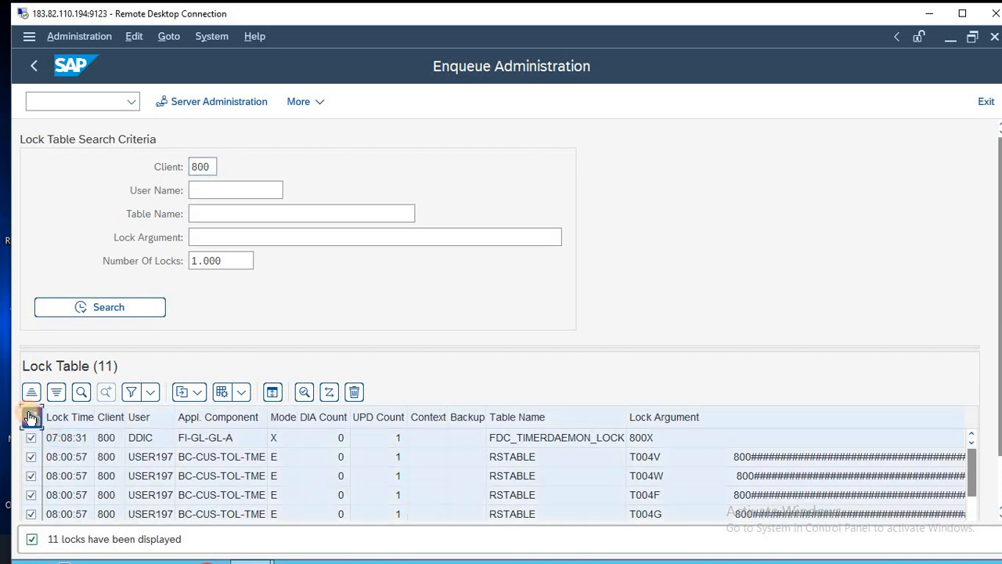
click(356, 392)
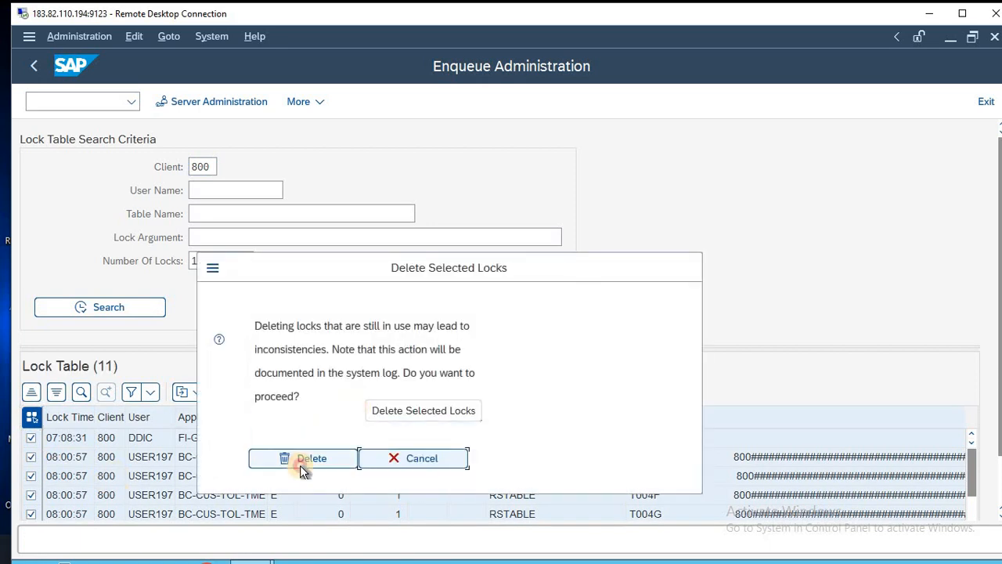
click(302, 462)
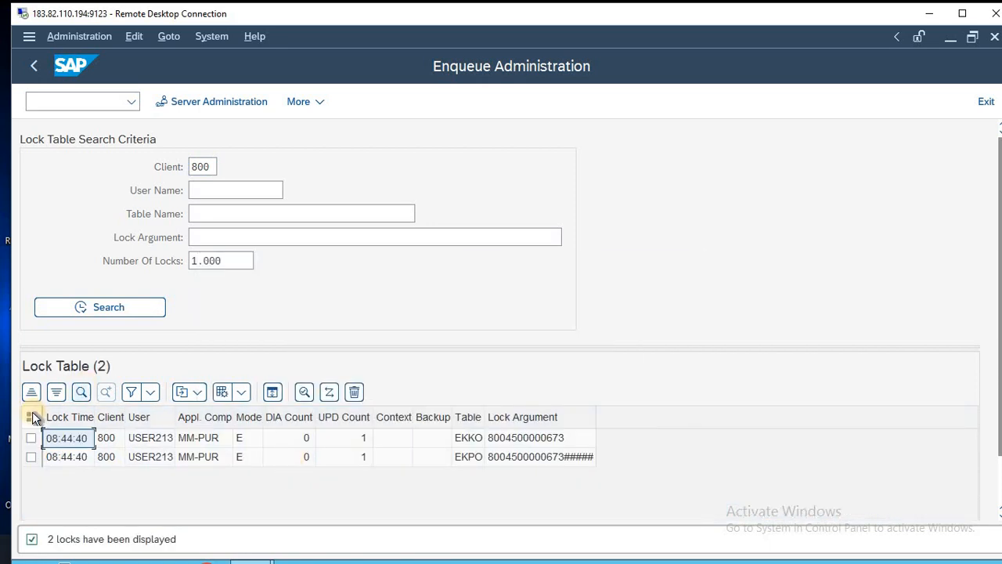
click(33, 415)
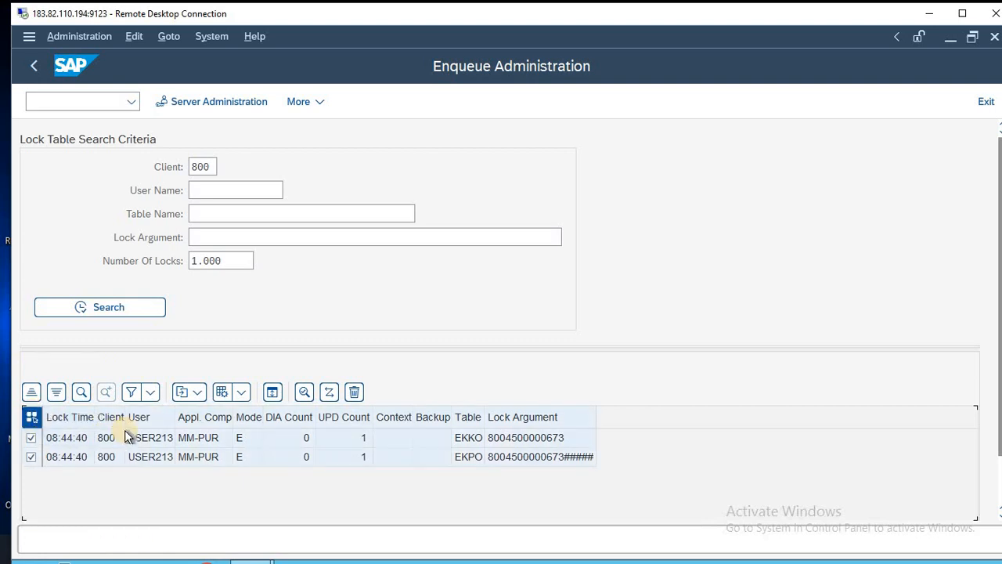
click(355, 392)
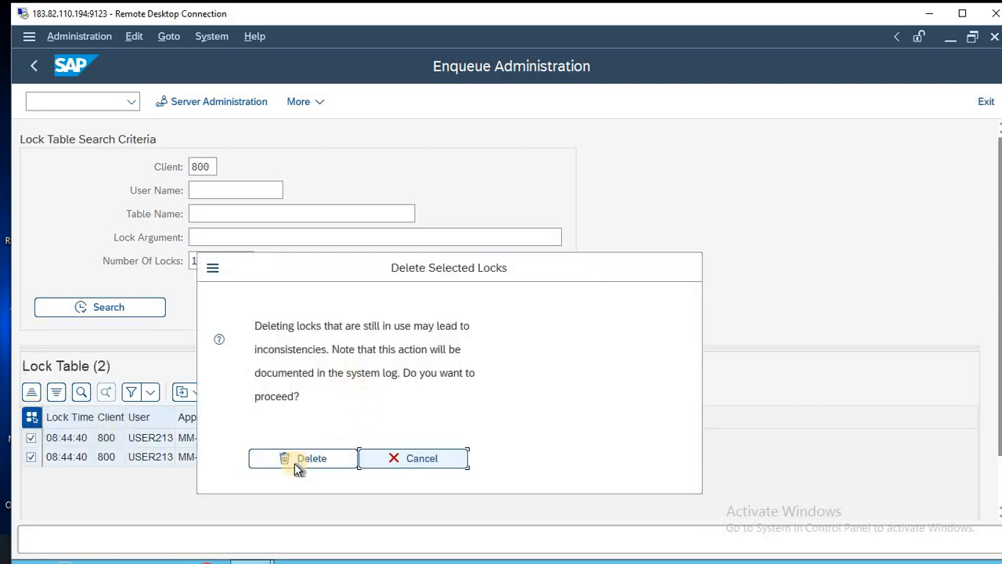
click(297, 463)
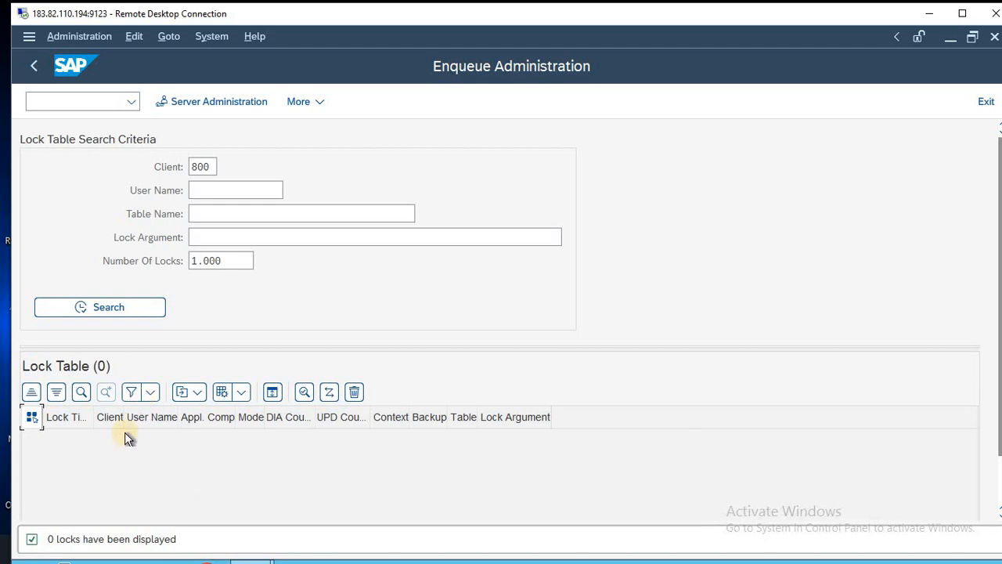
click(33, 73)
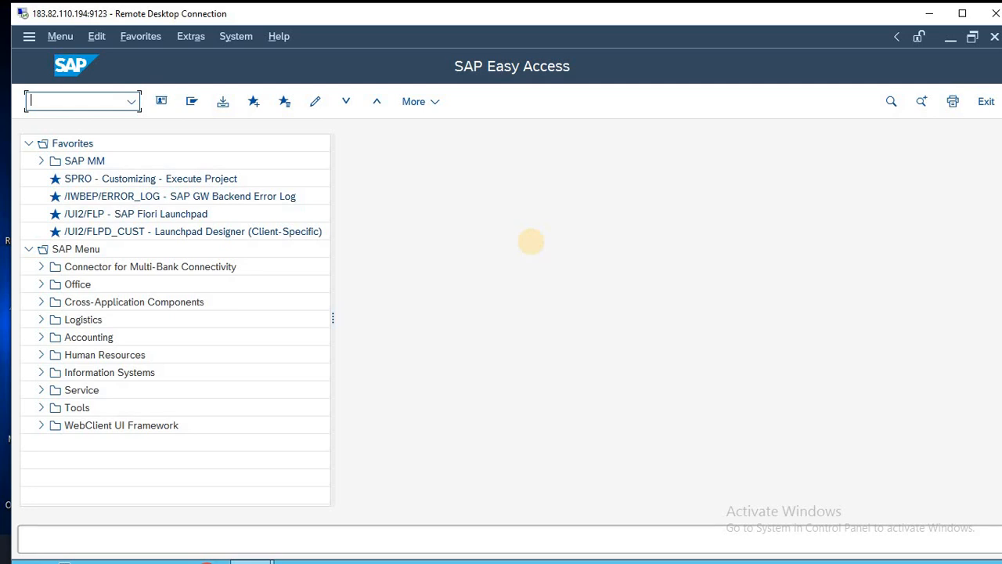
text(OX15)
key(Return)
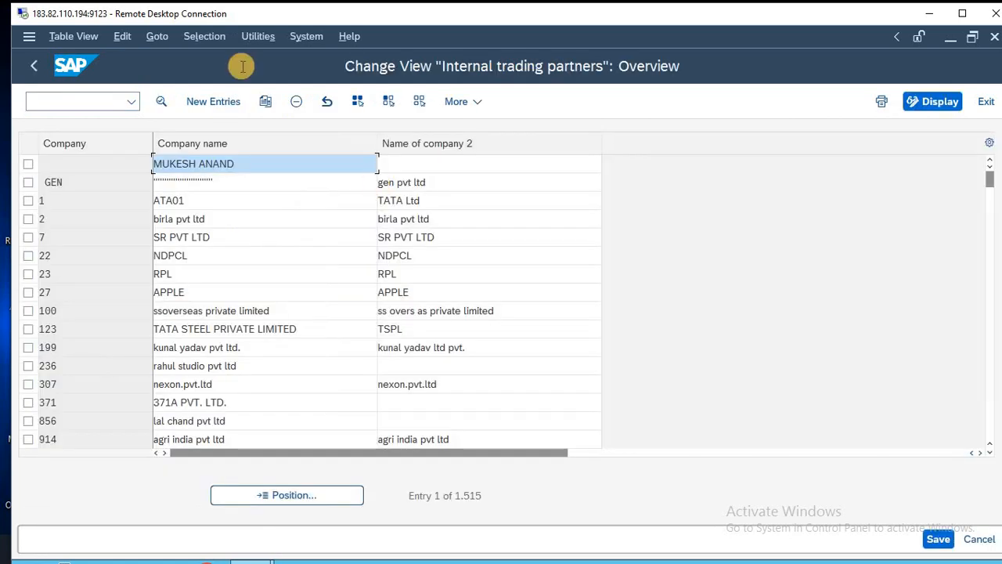
click(218, 105)
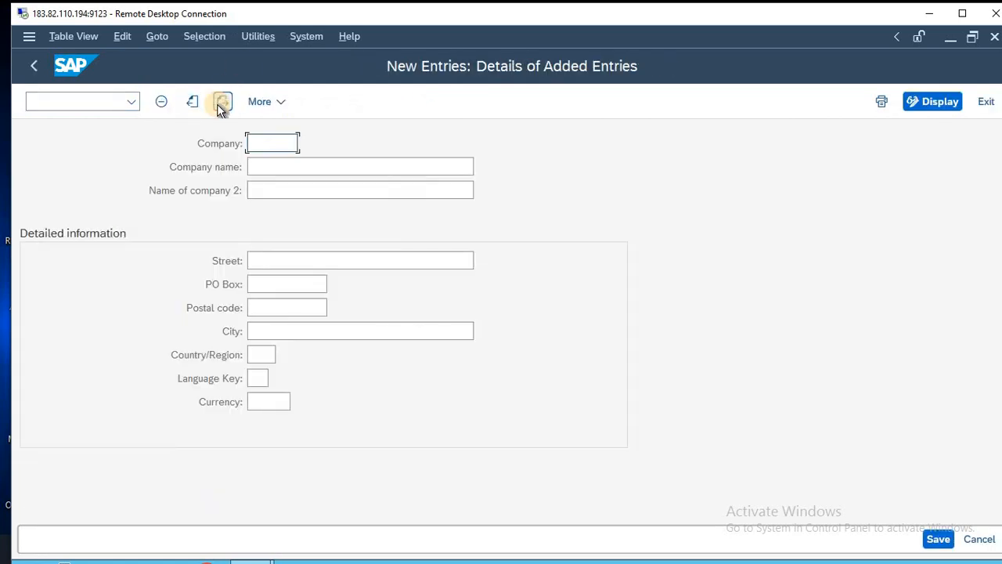
click(221, 103)
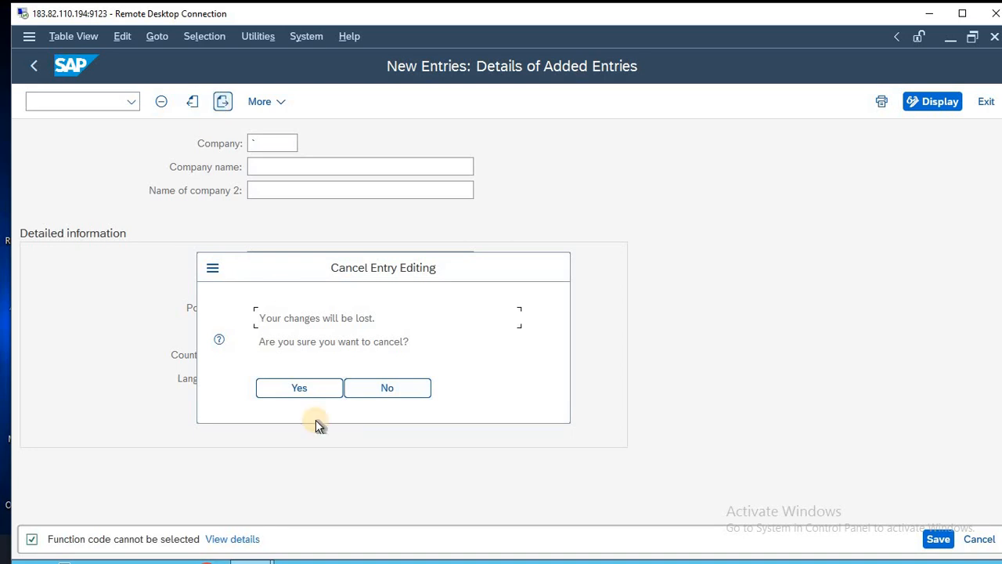
click(294, 378)
key(Escape)
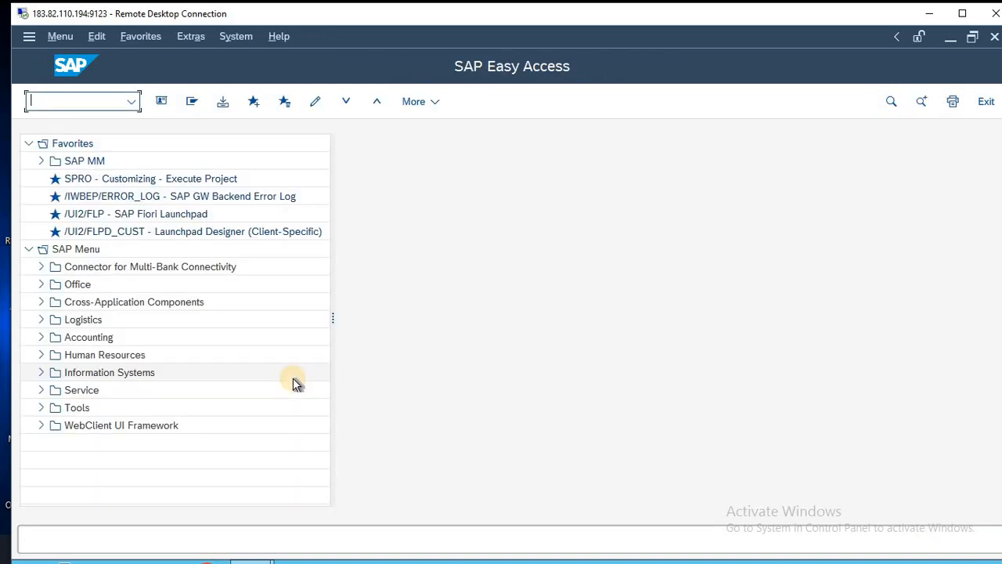
- Run transaction OBC4 and copy field status variant 0001 as BTN with the name FIELD STATUS OF BTN
text(OBCE)
key(Return)
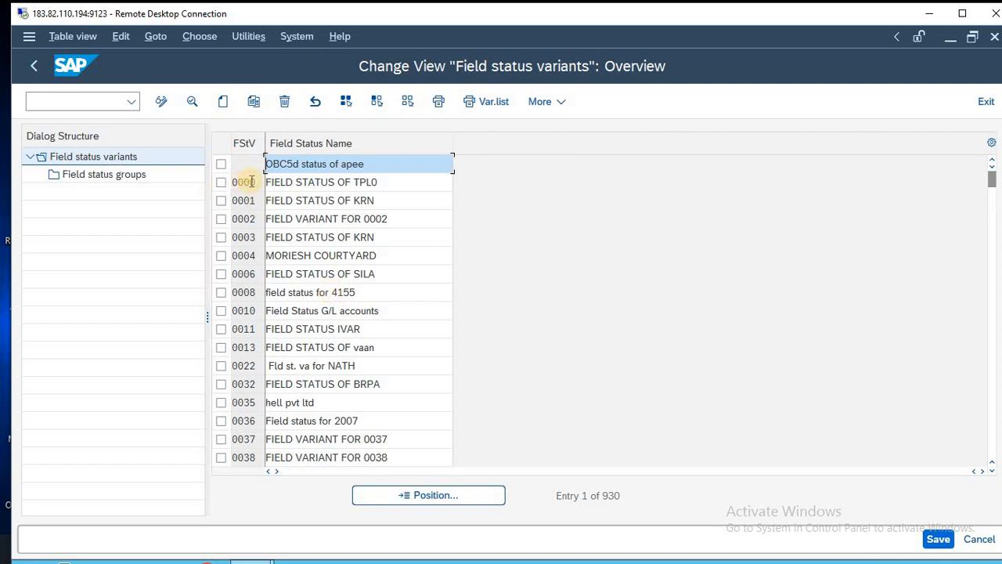
click(221, 200)
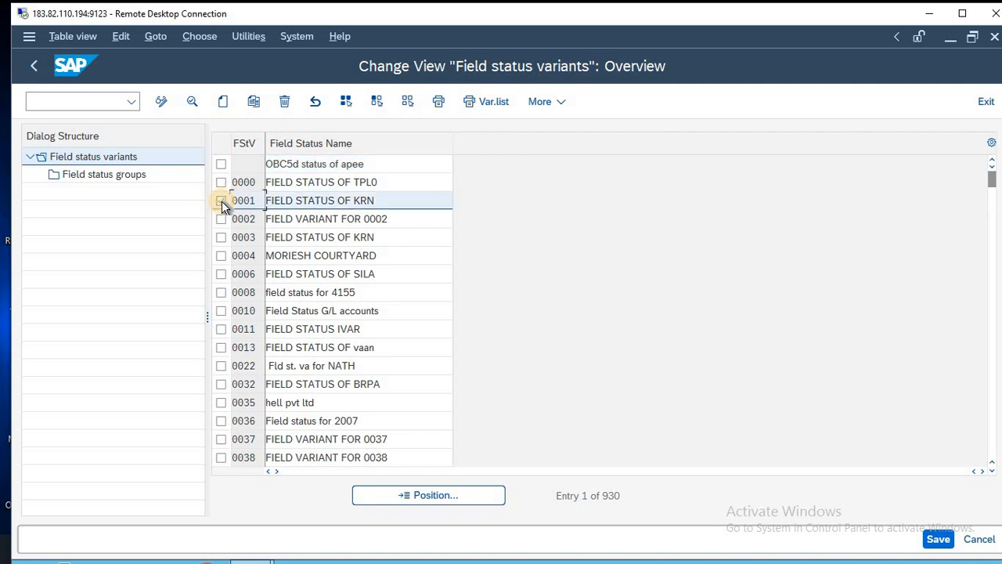
click(222, 200)
click(259, 101)
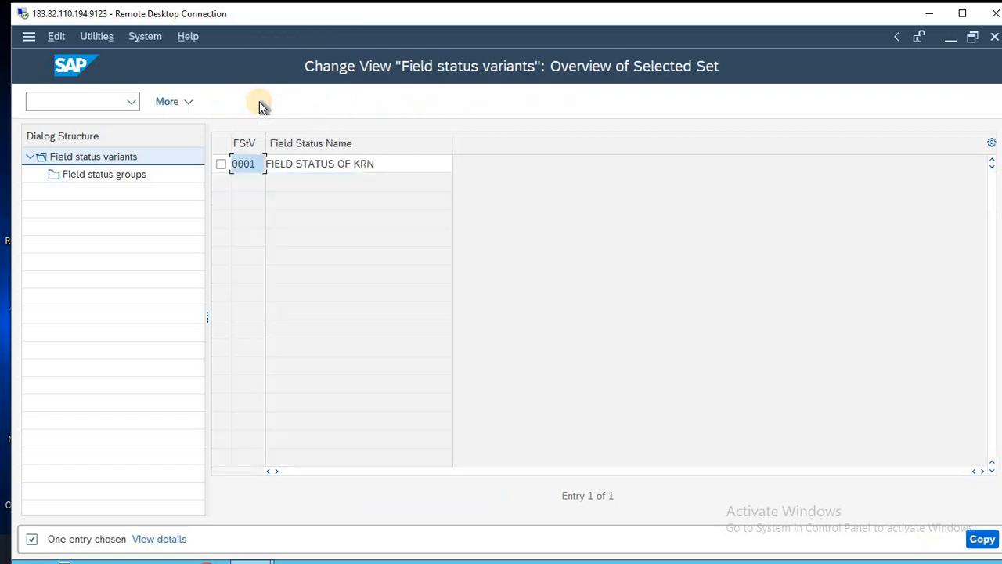
drag(246, 163, 256, 163)
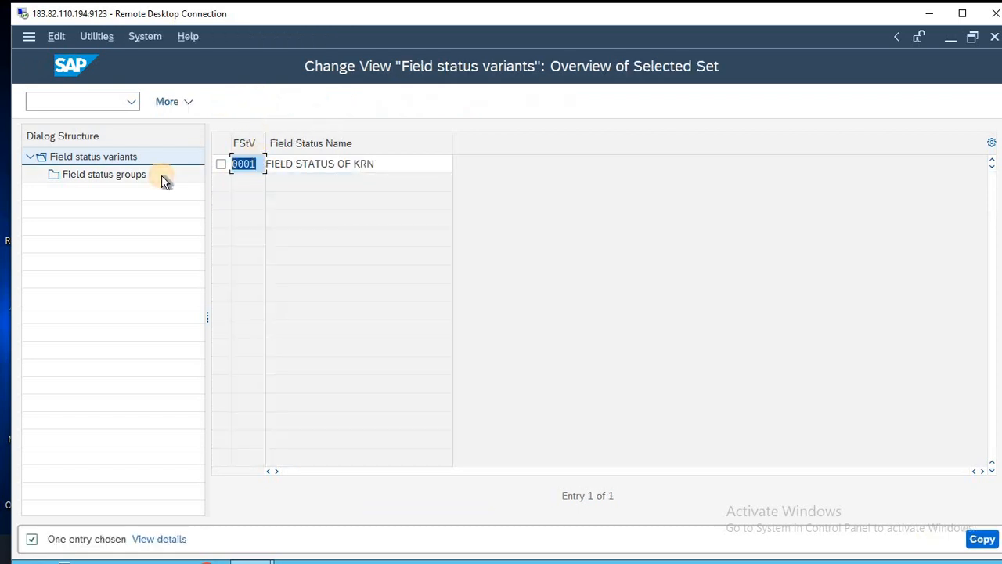
text(BTN)
drag(351, 165, 419, 176)
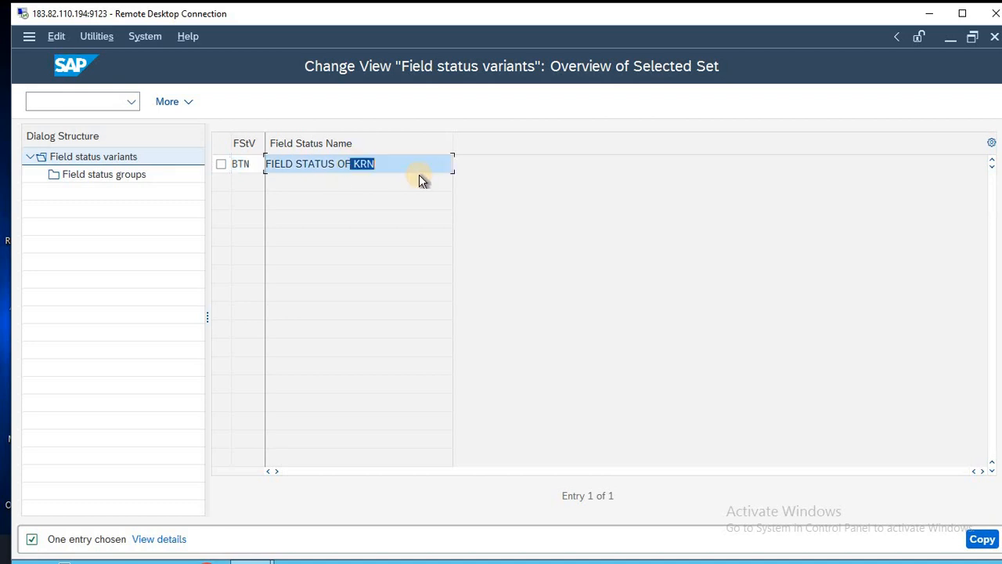
text(B)
key(BackSpace)
text(BTN)
key(Return)
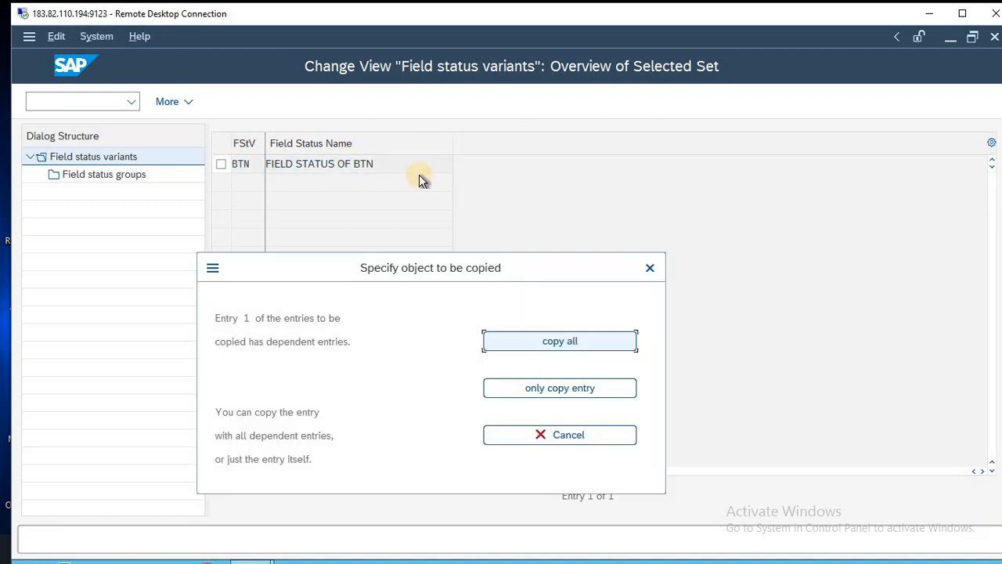
- Include all dependent entries in the copy of the field status variant and save it
click(559, 340)
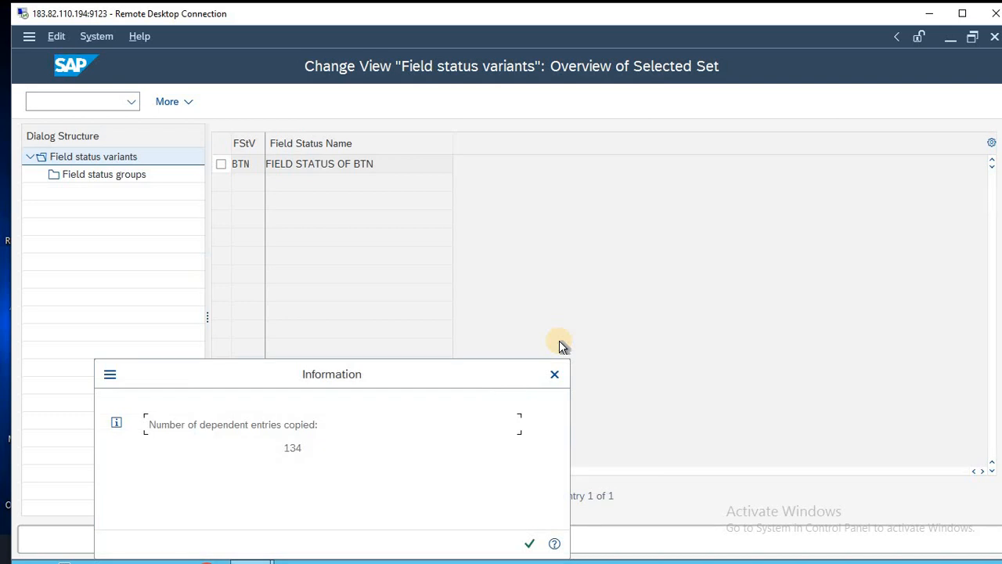
key(Return)
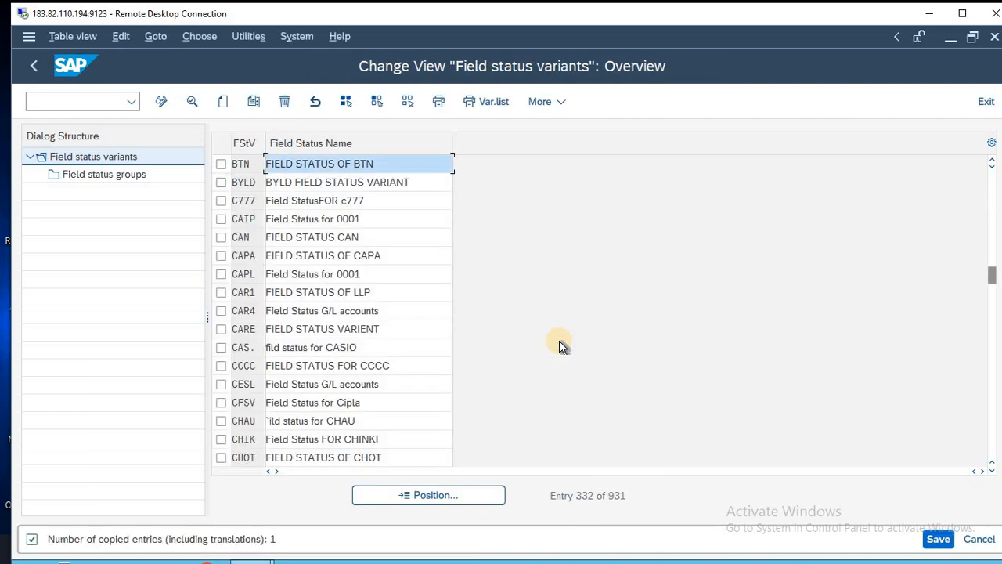
key(ctrl+s)
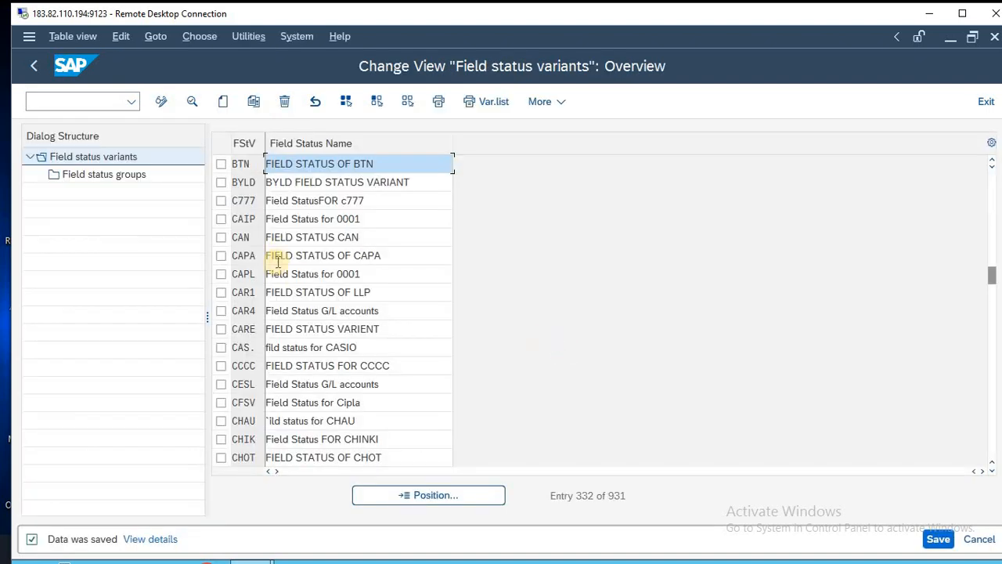
- Open the field status groups of variant BTN and position the list at group YB01
click(223, 164)
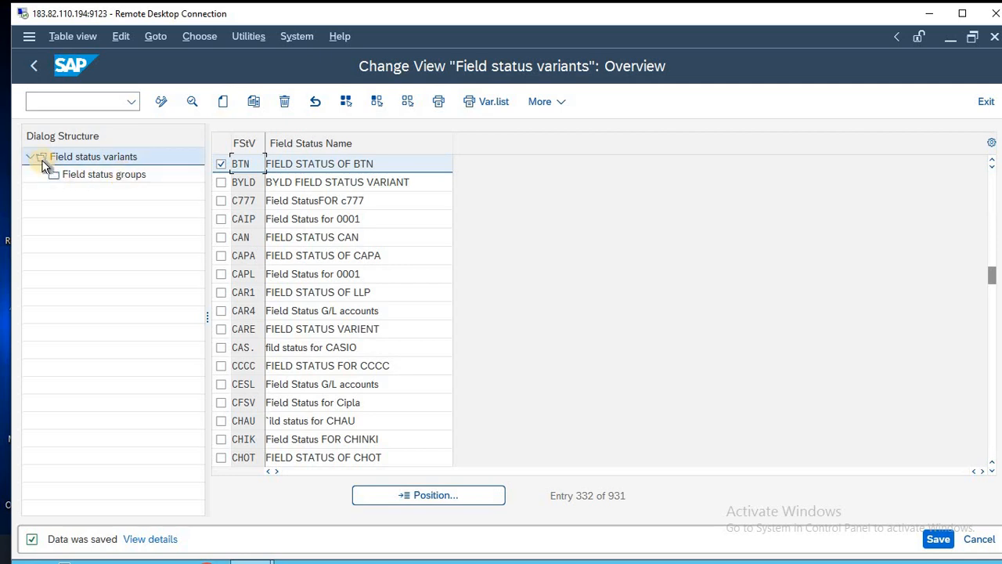
double_click(93, 175)
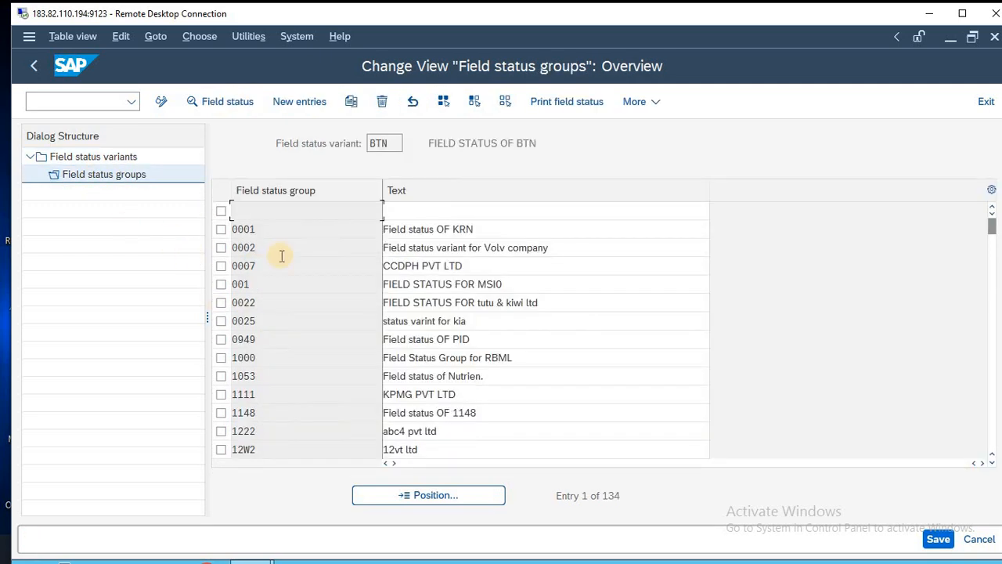
click(426, 495)
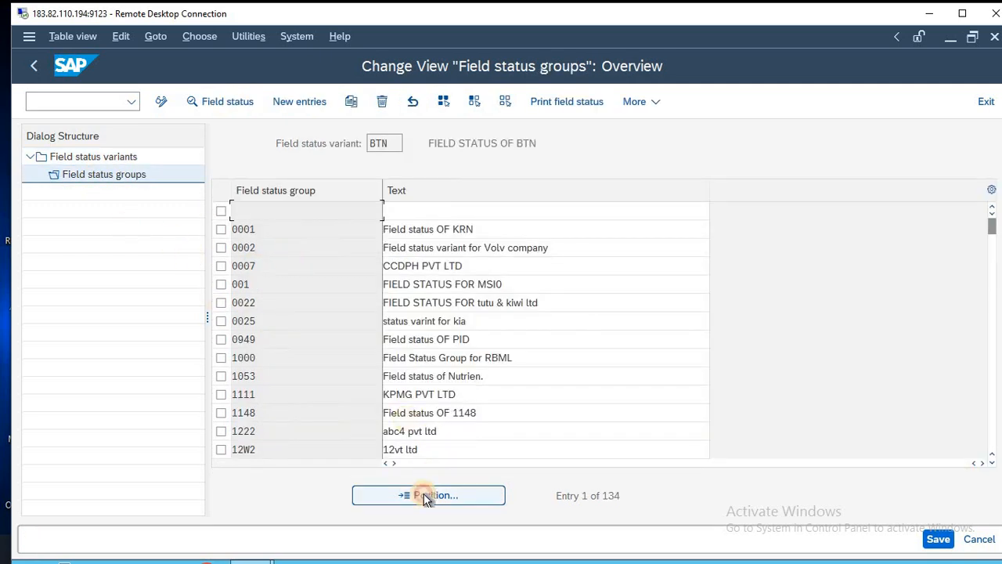
text(YB01)
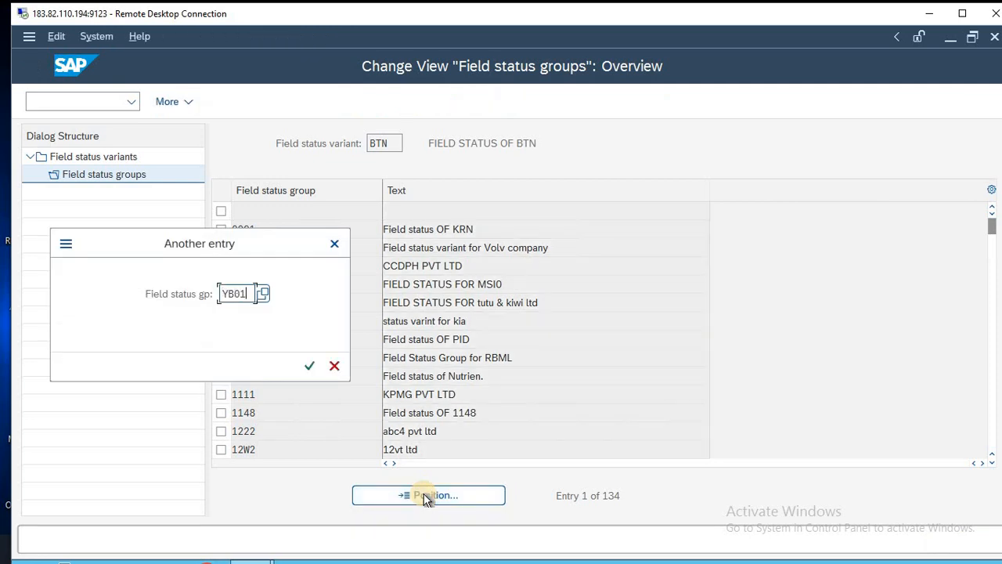
key(Return)
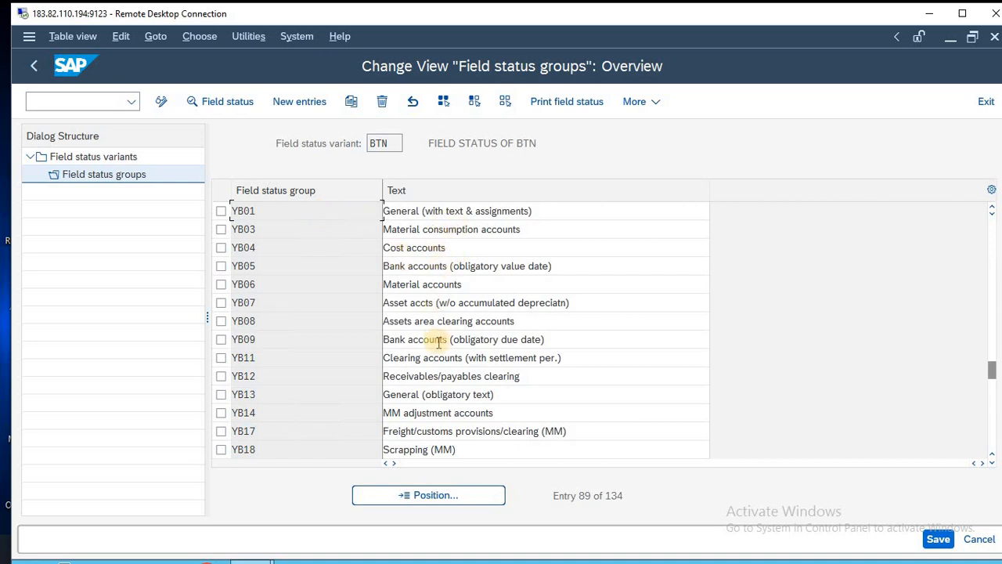
- Open field status group YB01 and display the field settings of its General Data subgroup
click(426, 208)
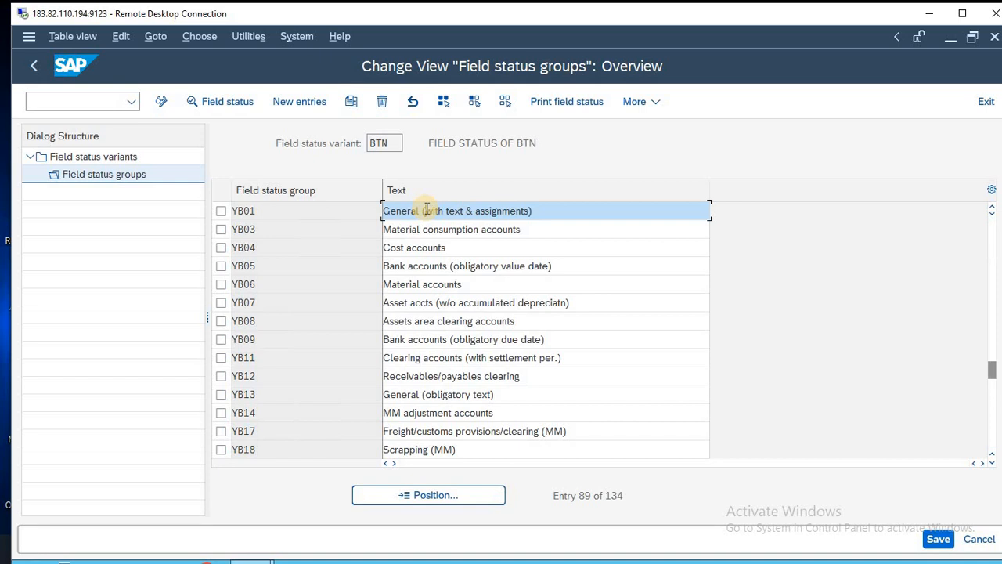
click(220, 210)
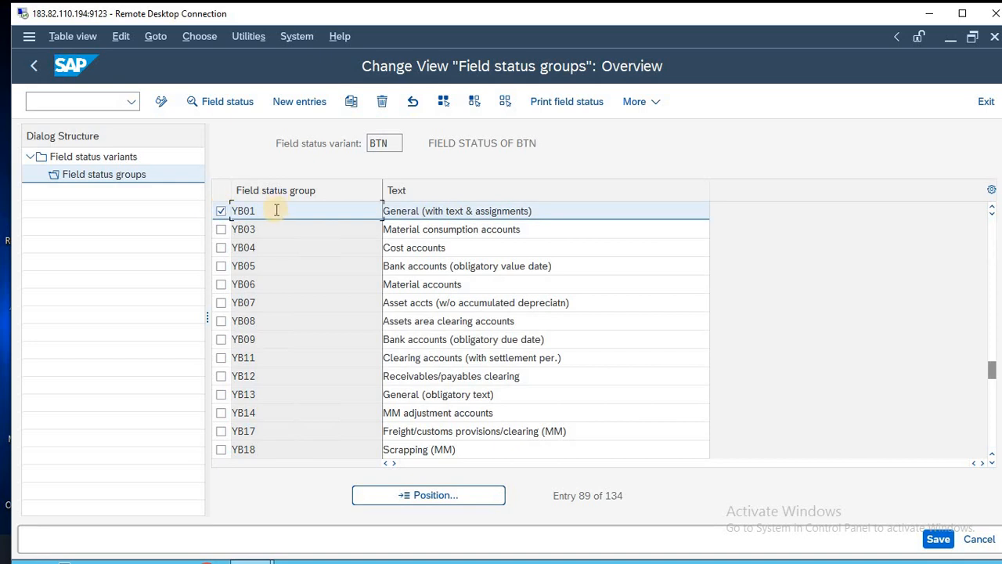
double_click(275, 210)
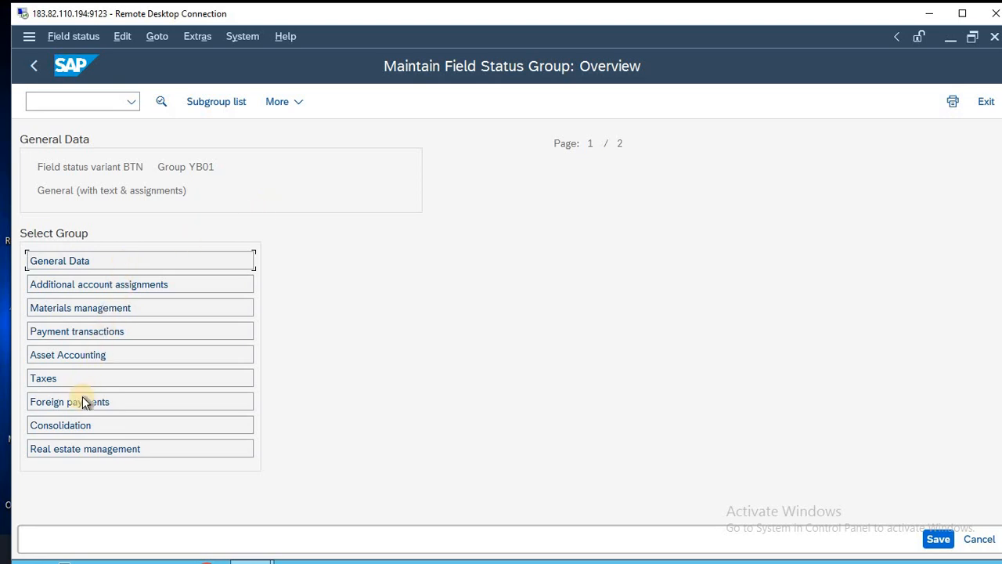
click(54, 260)
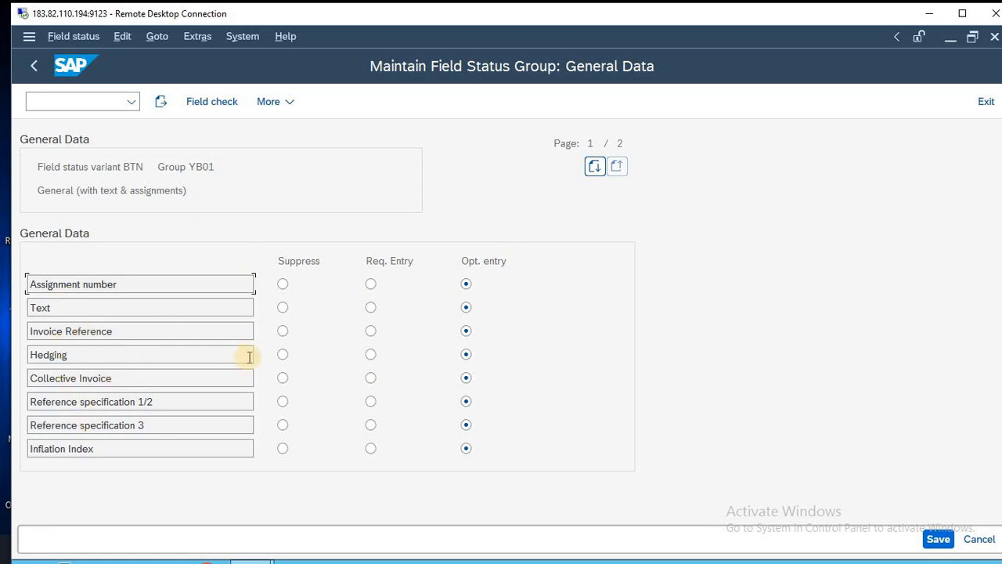
- Try Collective Invoice as required entry and Text as suppressed, restore both to optional entry, and leave the transaction
click(371, 379)
click(281, 306)
click(466, 309)
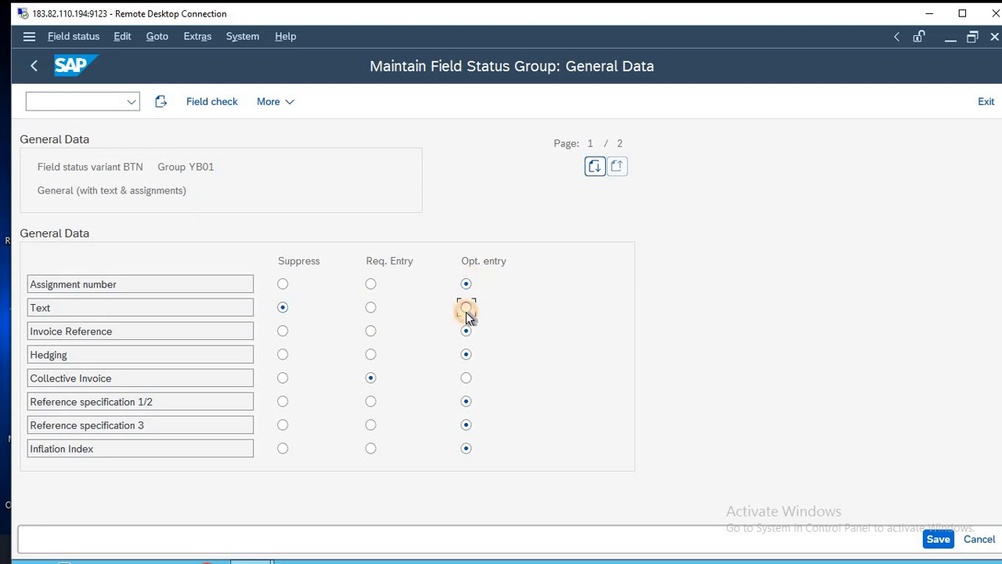
click(466, 377)
click(78, 97)
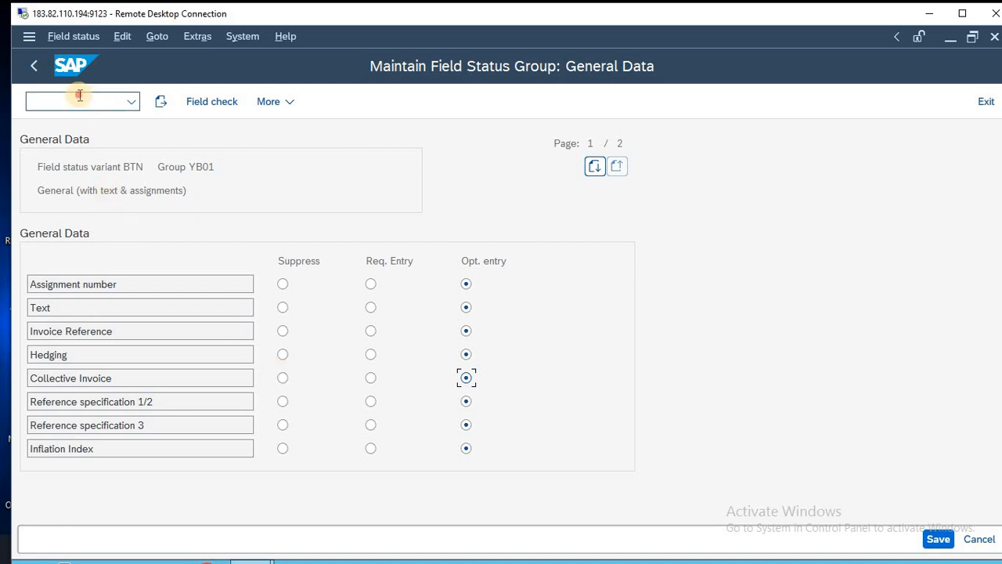
text(/n)
key(Return)
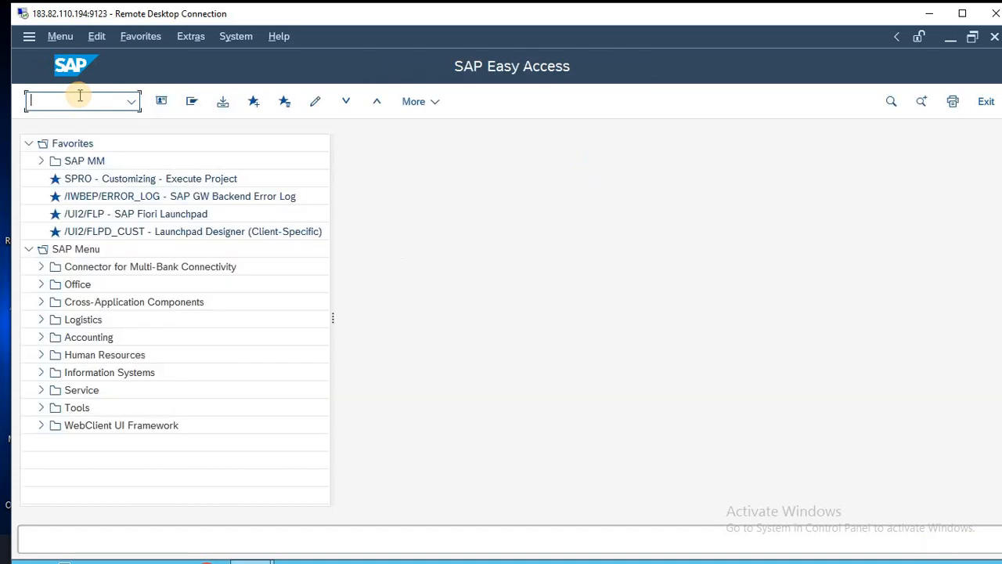
- Start transaction OBC4 and begin a copy of field status variant 0001 with the key BTK
text(OBCE)
key(Return)
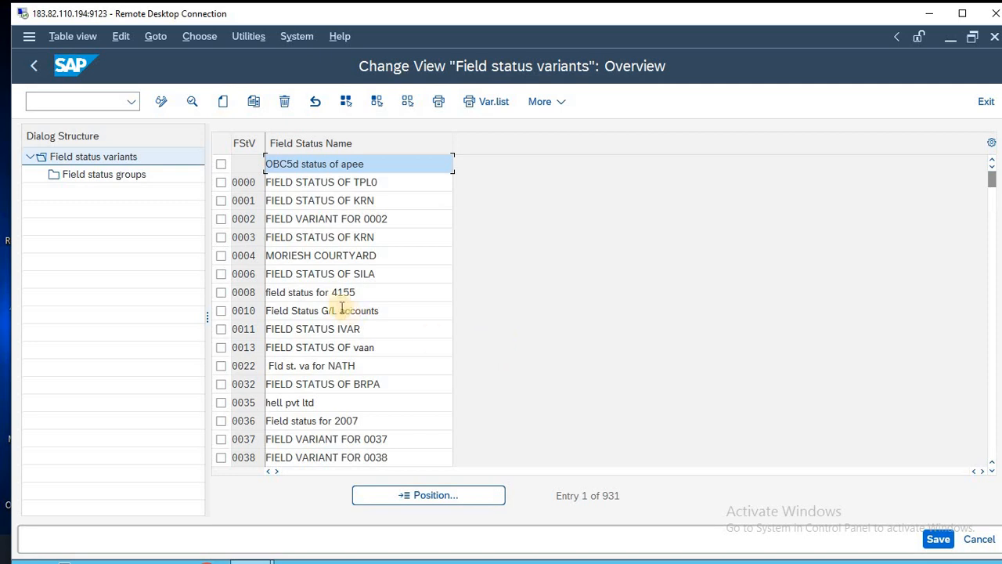
click(220, 200)
click(252, 104)
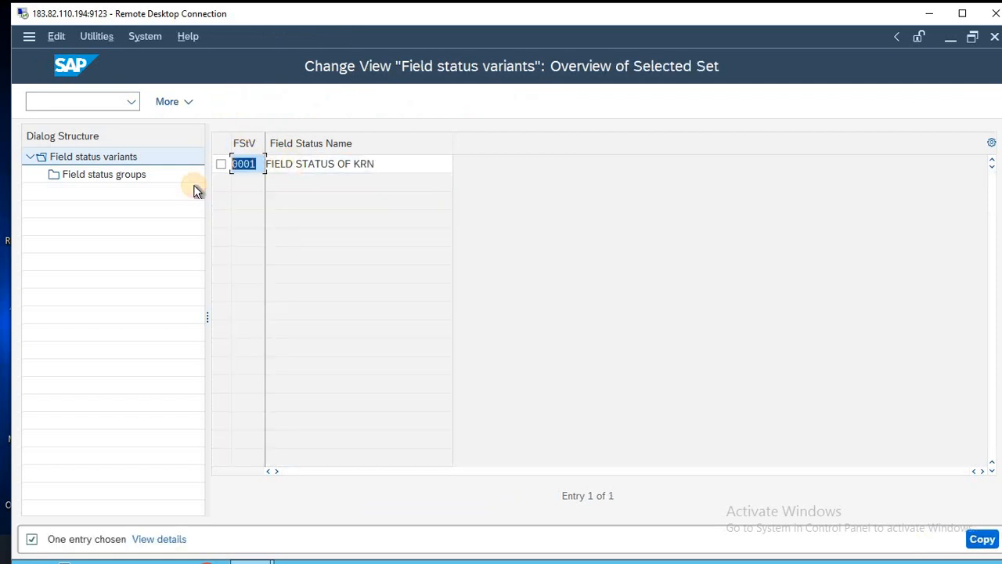
text(BT)
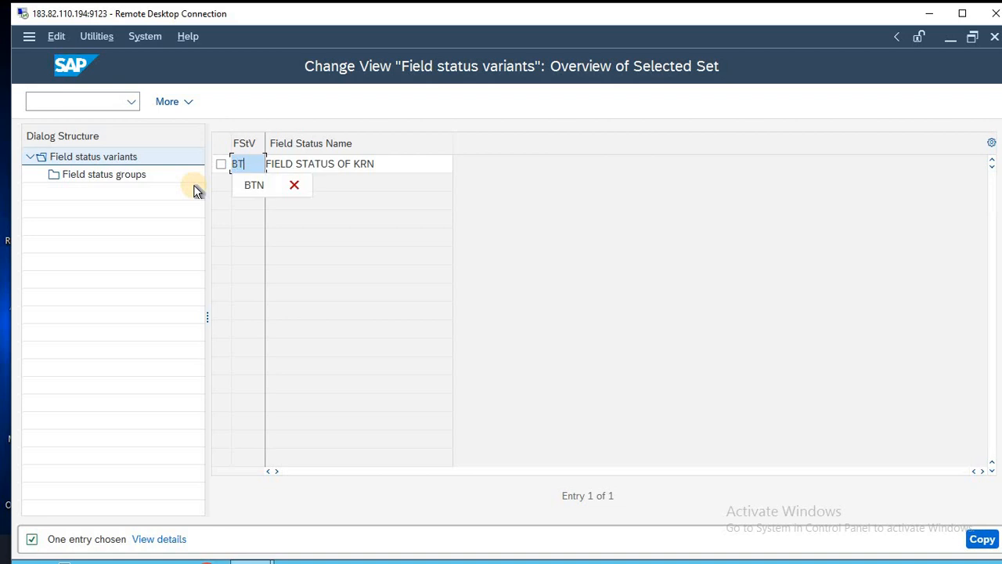
text(K)
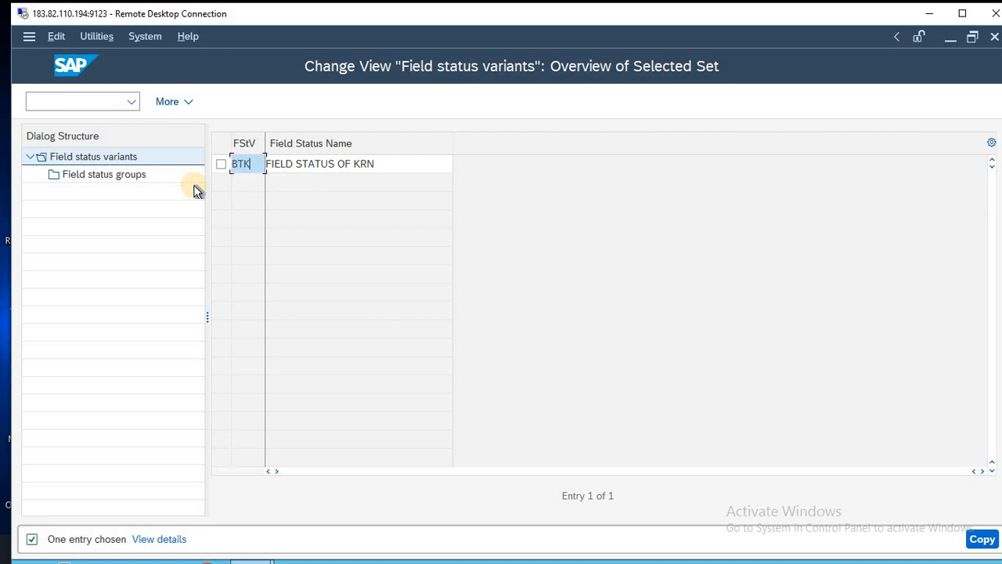
key(Tab)
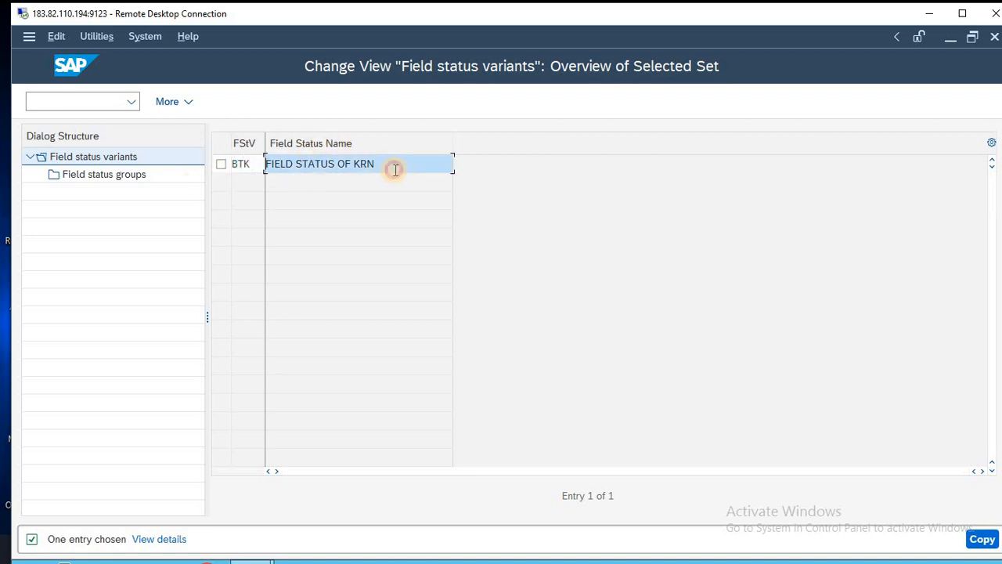
- Name the copied variant FIELD STATUS OF BTK and copy it with all dependent entries
click(395, 170)
key(BackSpace)
key(BackSpace)
key(BackSpace)
text(BT)
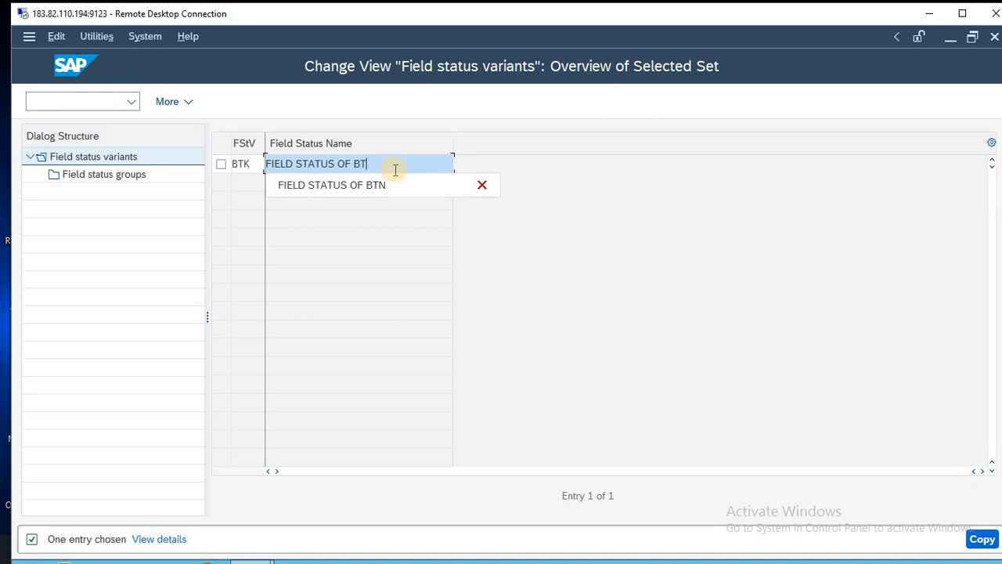
text(K)
key(Return)
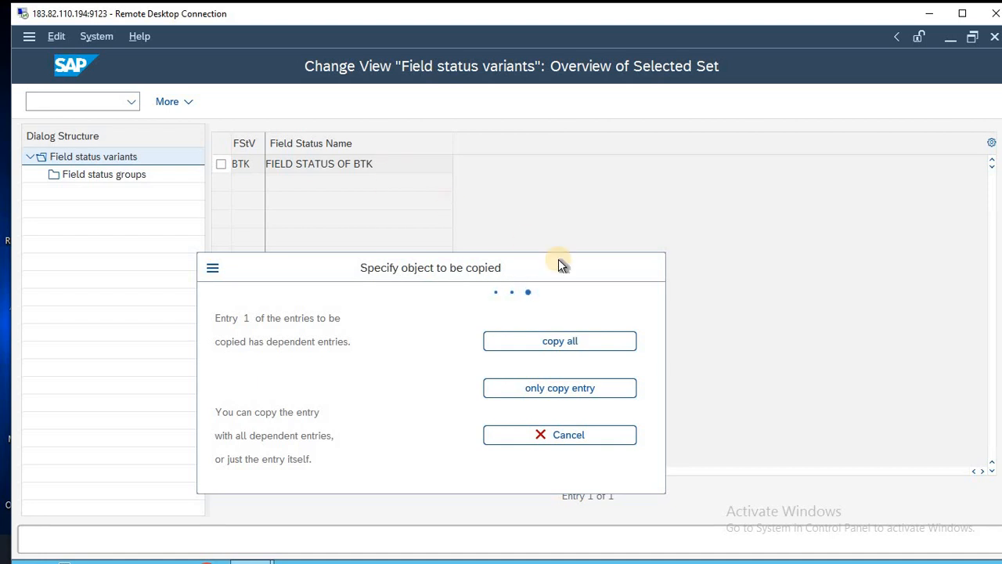
key(Return)
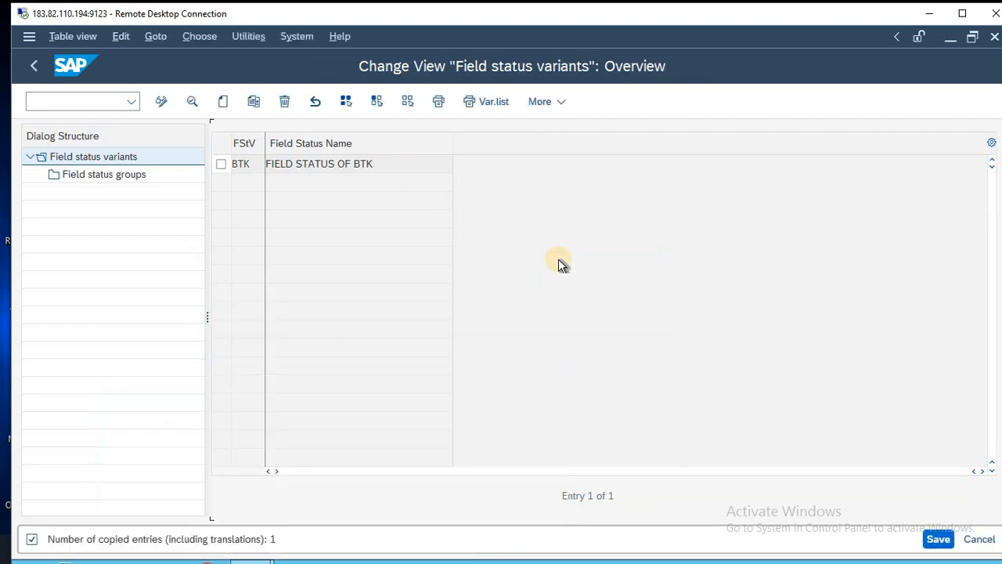
- Open the field status groups of variant BTK and position the list at group YB01
click(221, 165)
click(123, 177)
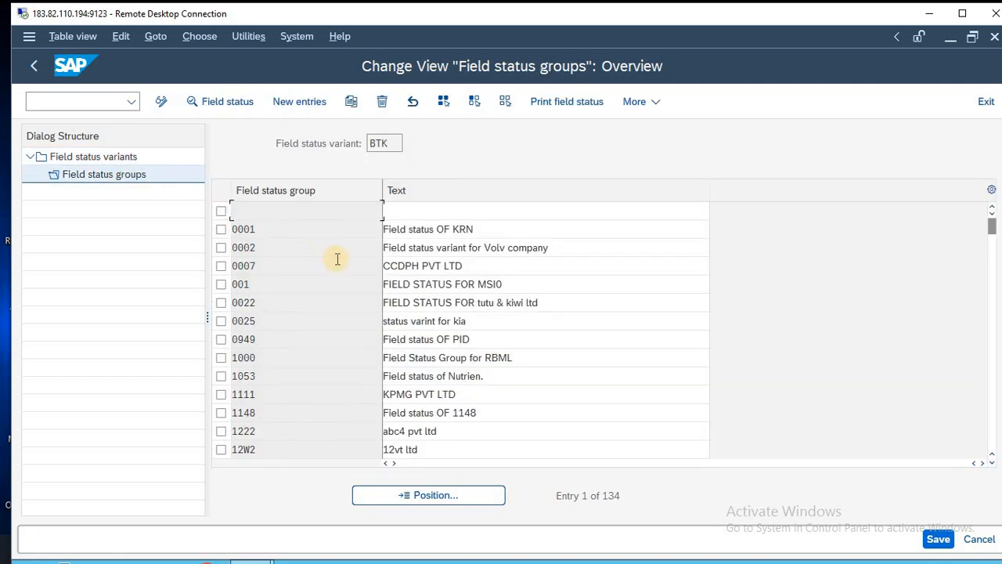
click(440, 495)
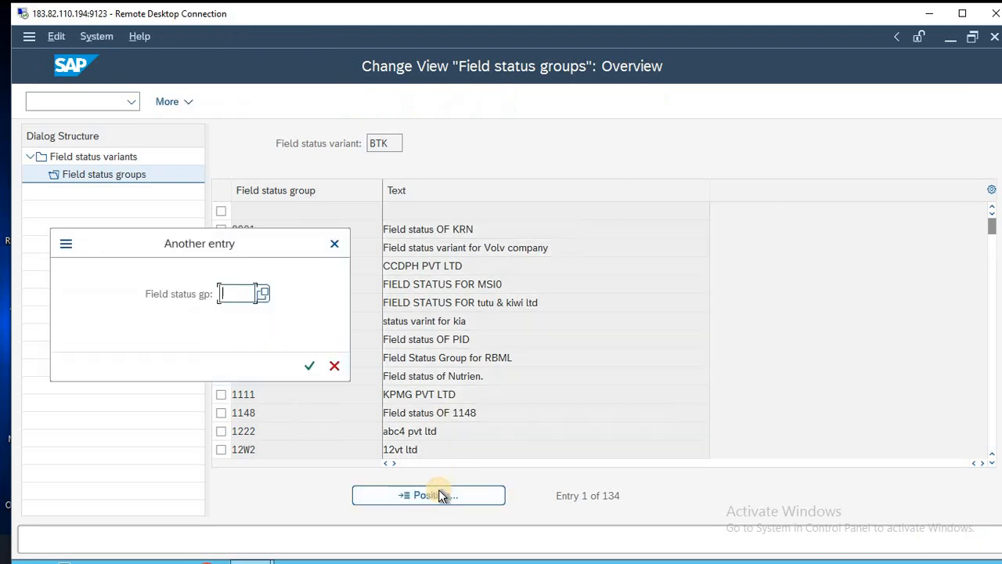
text(YB01)
key(Return)
- Open group YB01 and display its General Data settings, followed by its Additional account assignments settings
double_click(305, 210)
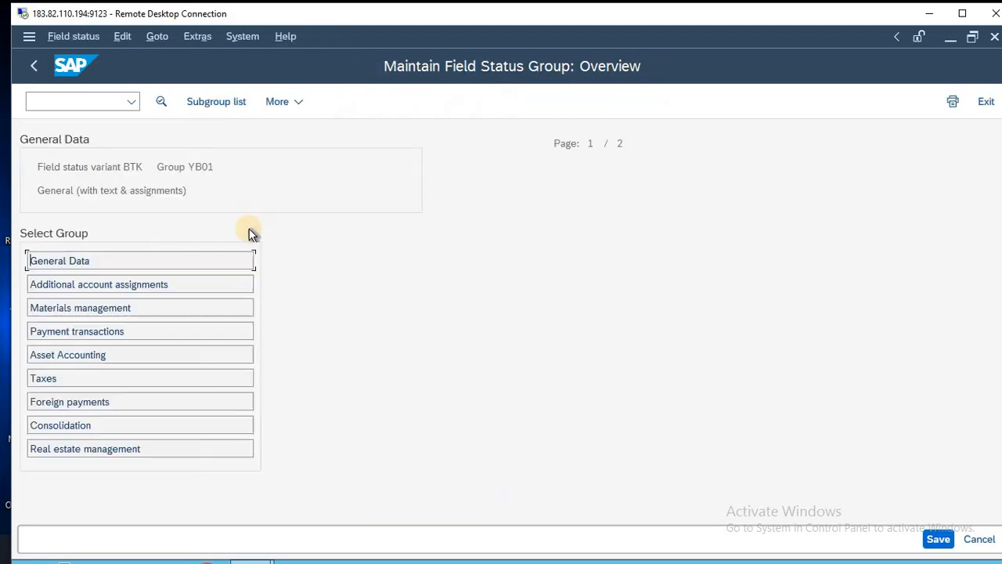
double_click(126, 259)
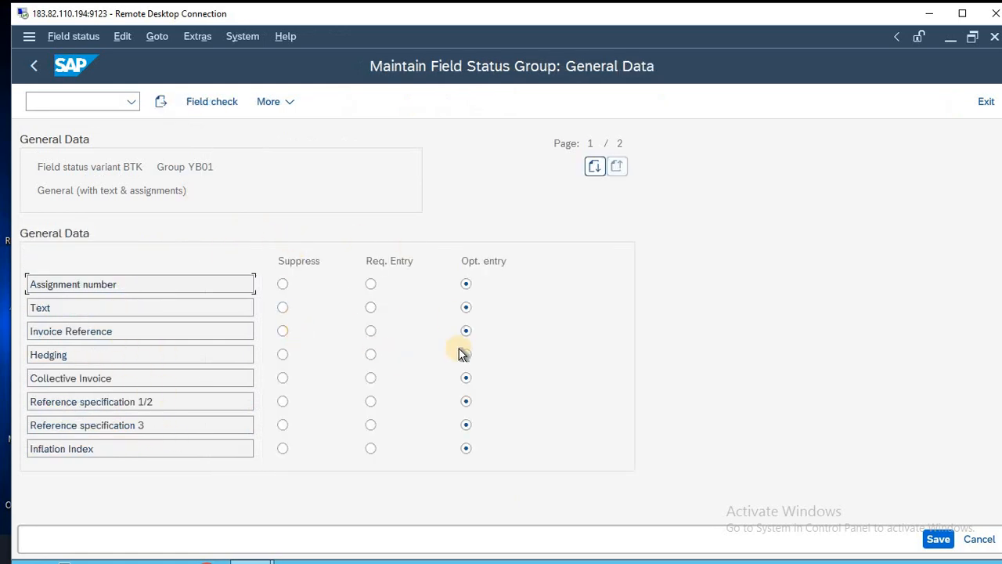
key(F3)
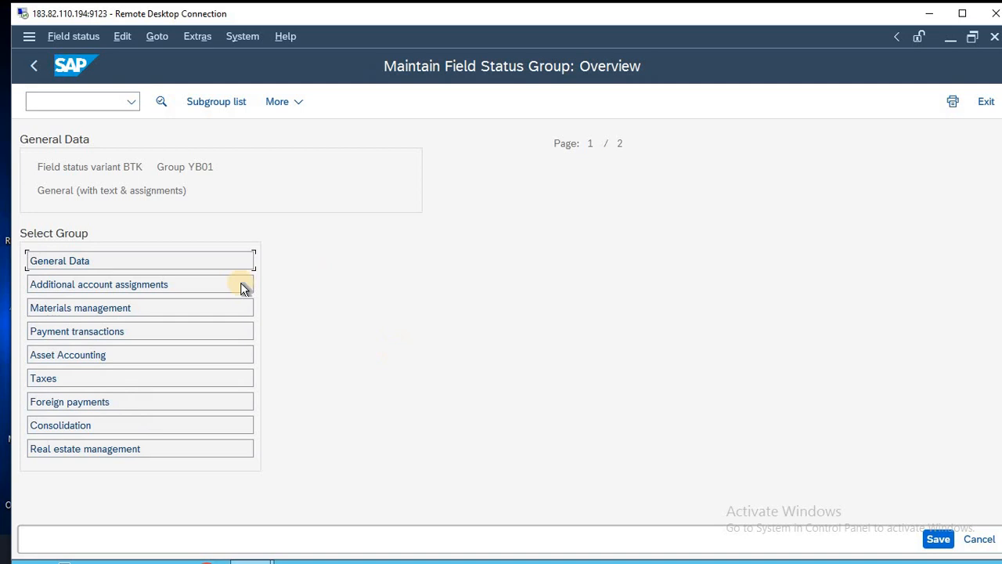
double_click(109, 284)
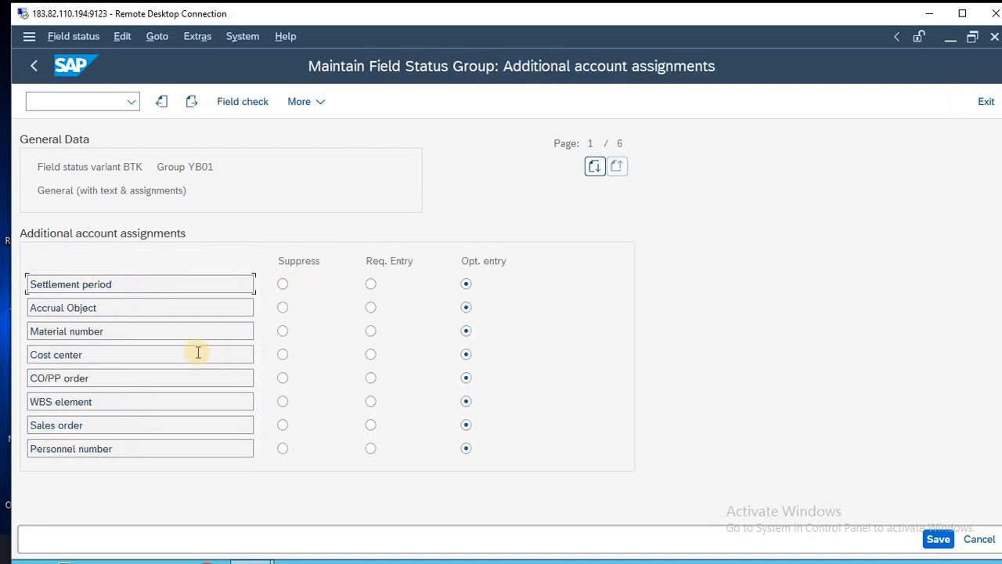
- Try Cost center as required entry, restore it to optional entry, and leave the transaction without saving the BTK copy
click(370, 354)
click(467, 355)
key(F3)
key(F3)
key(F3)
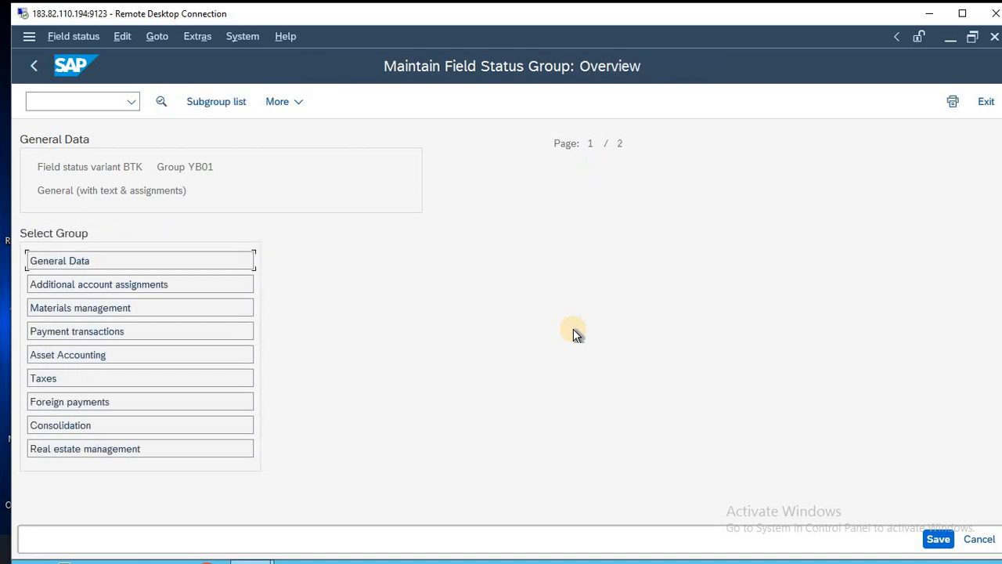
key(F3)
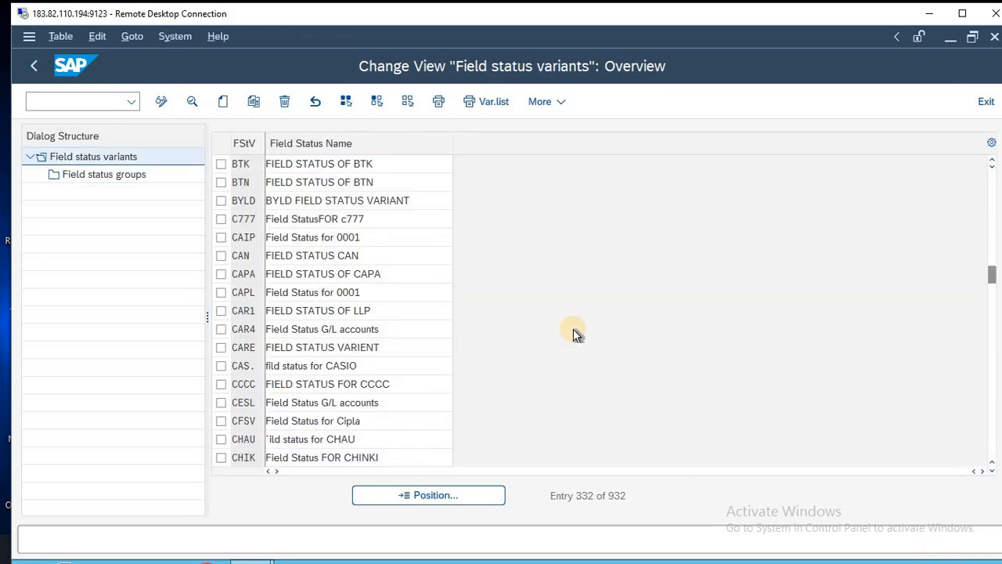
click(385, 392)
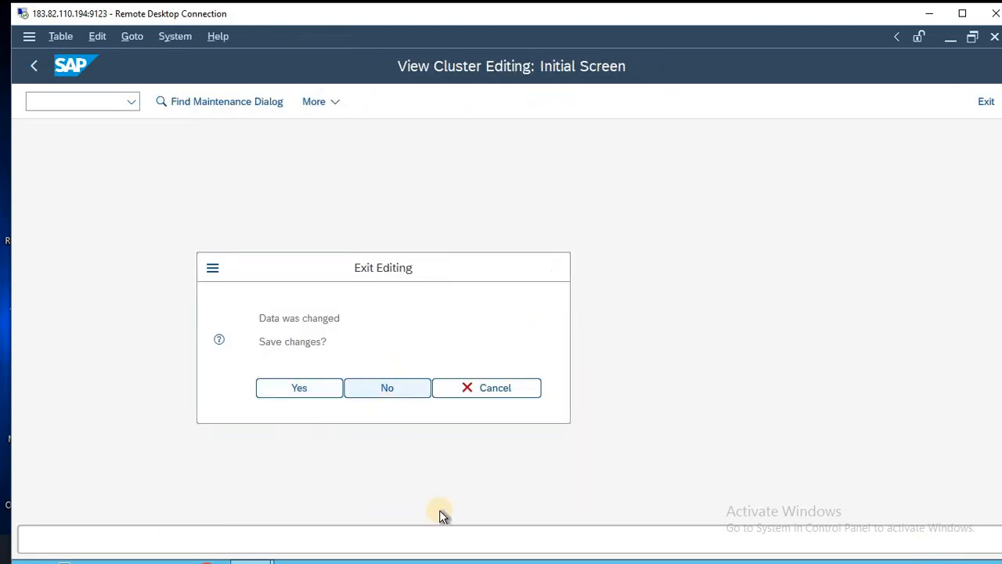
- Check the transaction list in Notepad, return to the SAP session and start transaction OBC5
key(alt+Tab)
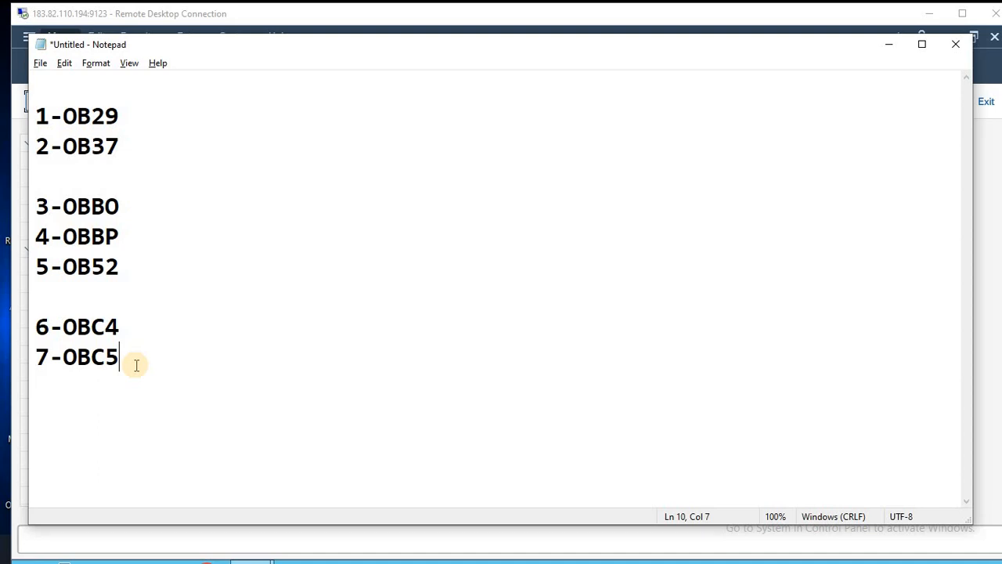
key(alt+Tab)
text(O)
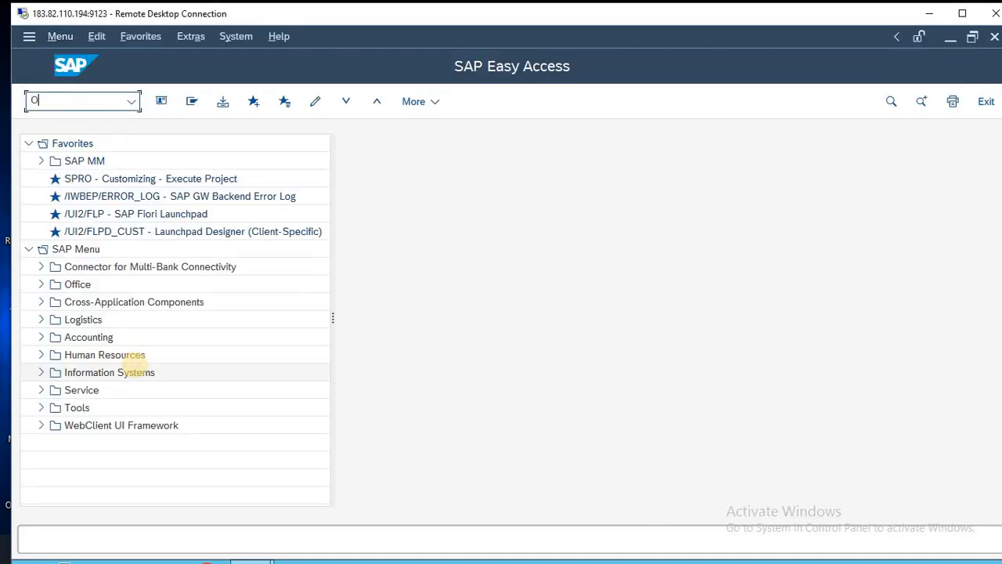
text(BC5)
key(Return)
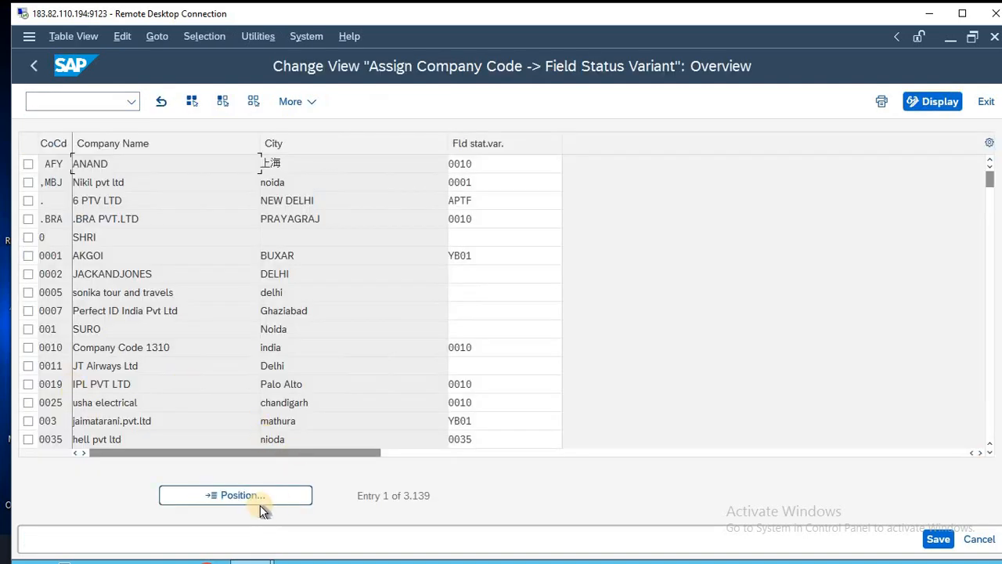
- Position the field status variant assignment list at company code BTN
click(270, 494)
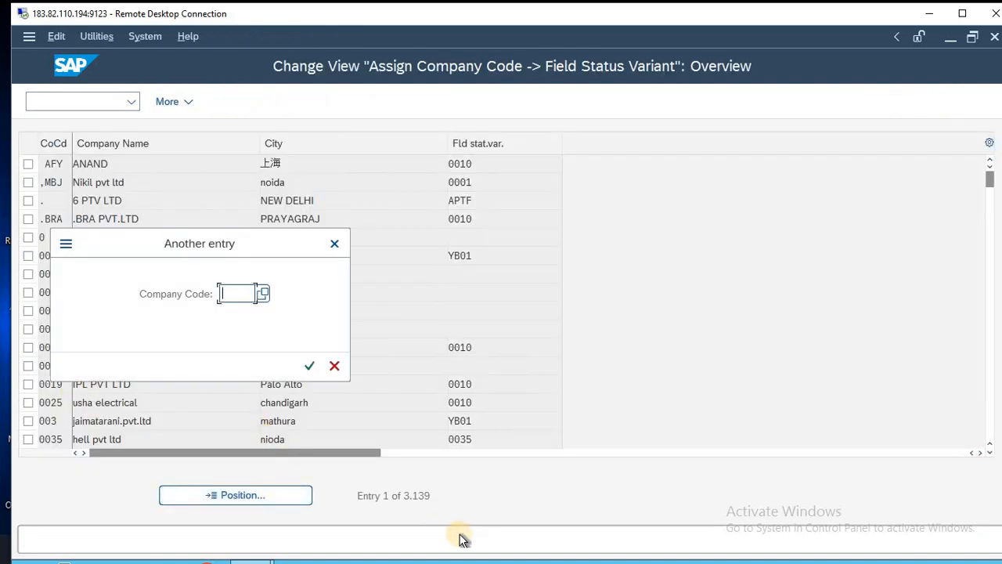
text(B)
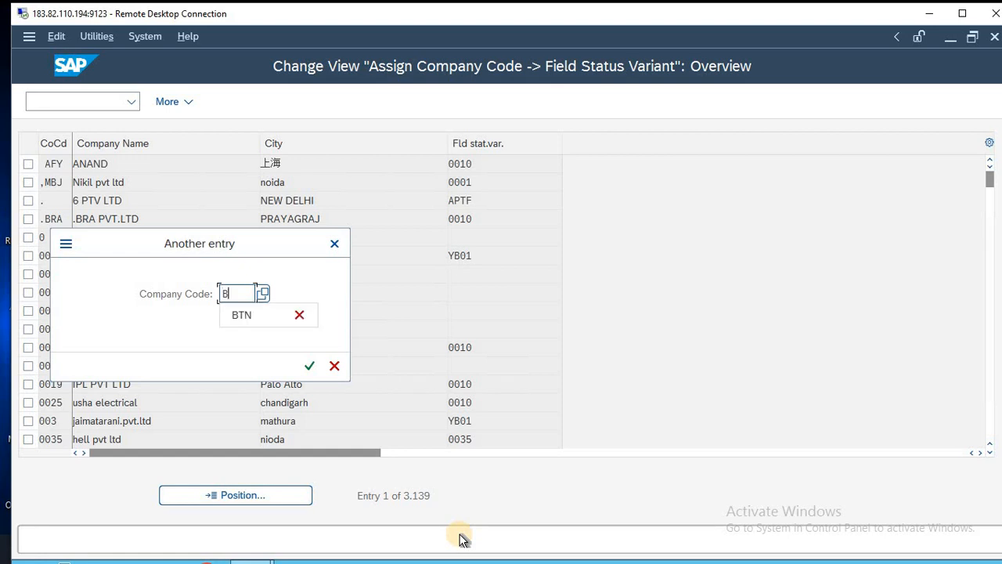
text(TN)
key(Return)
drag(61, 166, 20, 161)
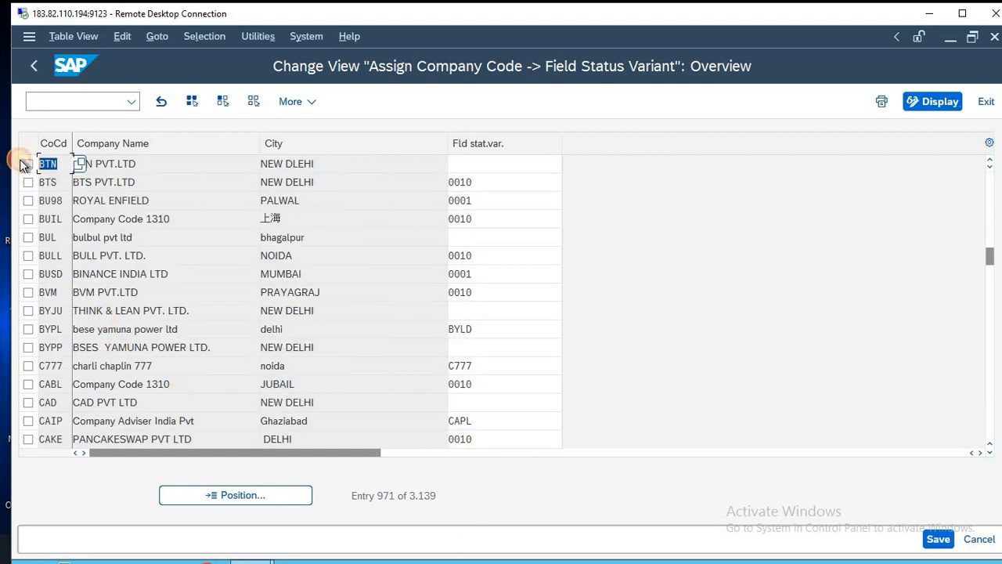
- Assign field status variant BTN to company code BTN and save the assignment
click(474, 165)
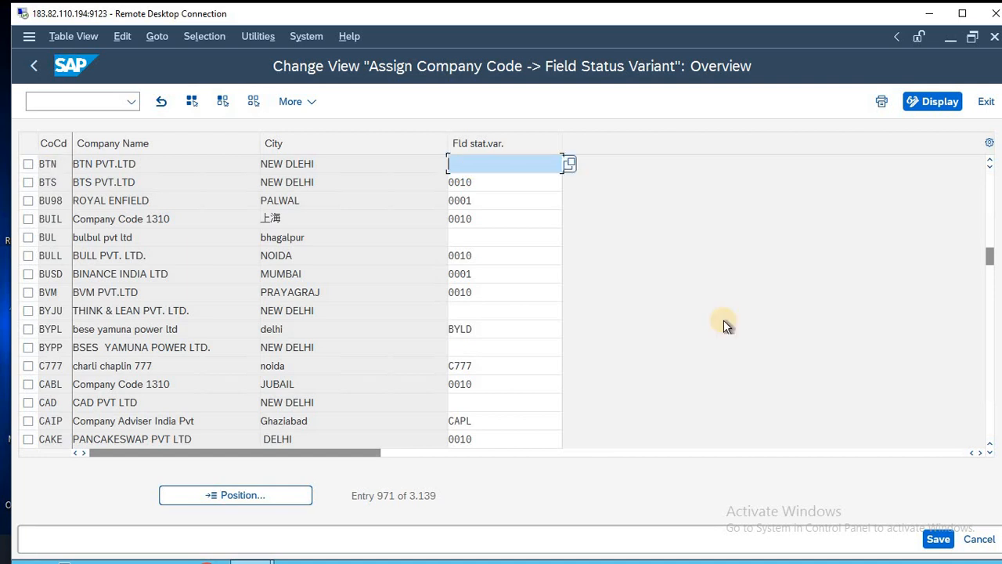
text(BTN)
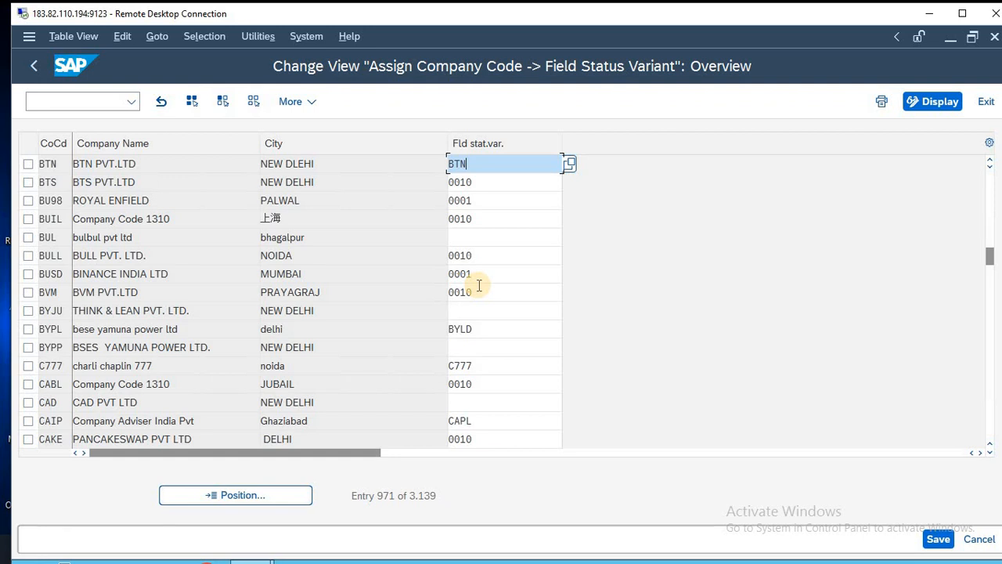
click(939, 537)
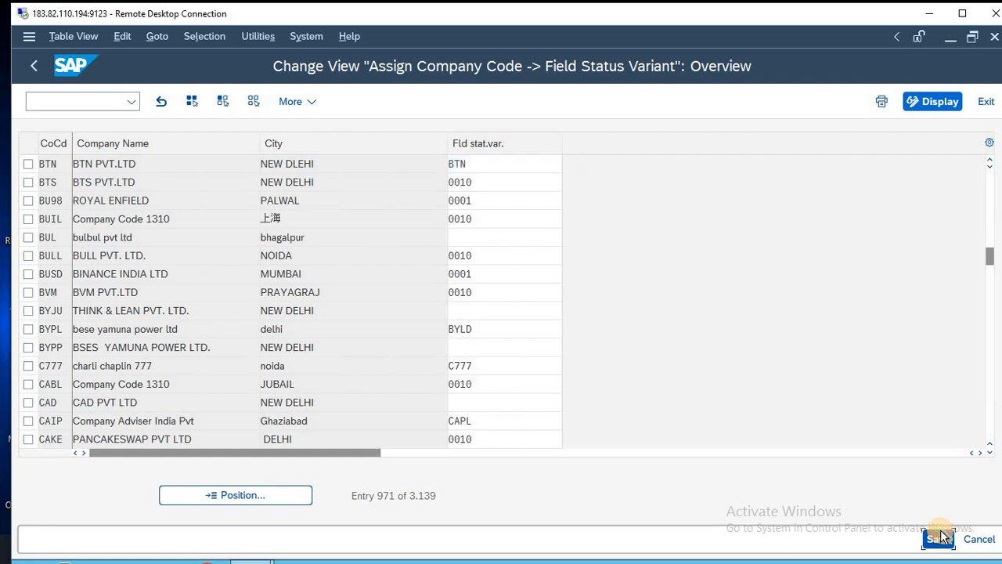
key(Return)
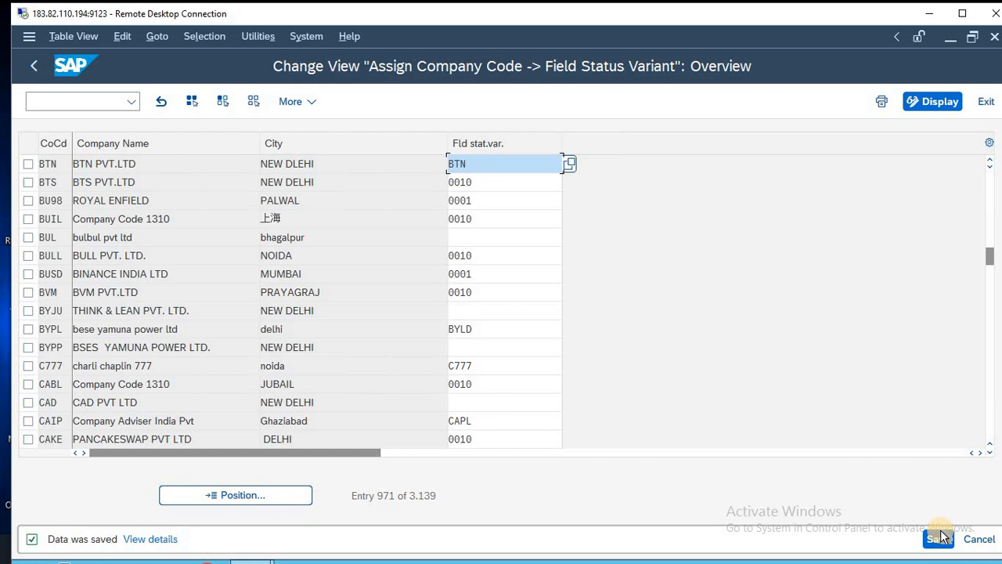
- Switch to Notepad and review the numbered list of transaction codes from OB29 down to OBC4
key(alt+Tab)
key(Up)
key(ctrl+Home)
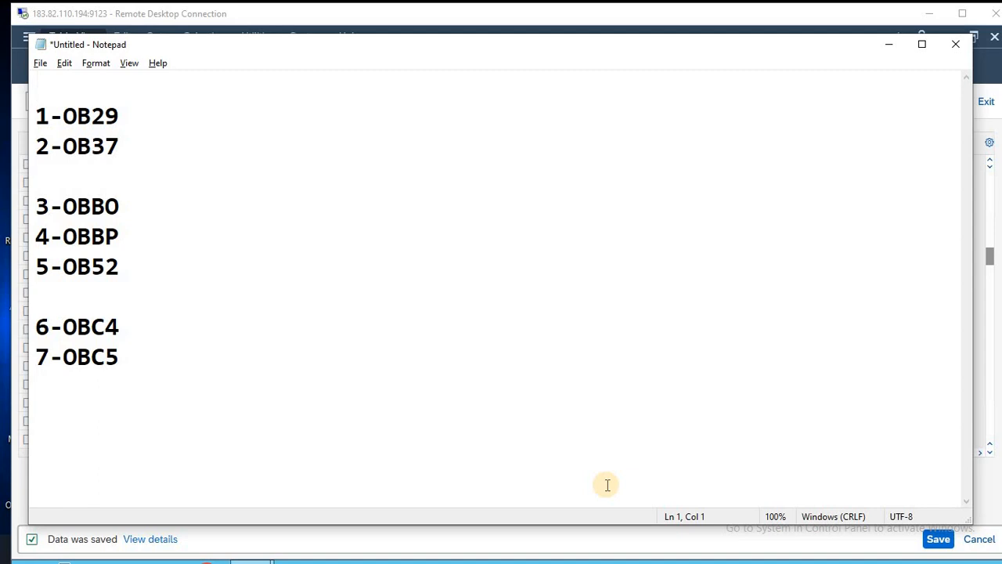
key(Down)
key(Down)
key(Down)
key(Down)
key(Down)
key(Down)
key(Down)
key(Down)
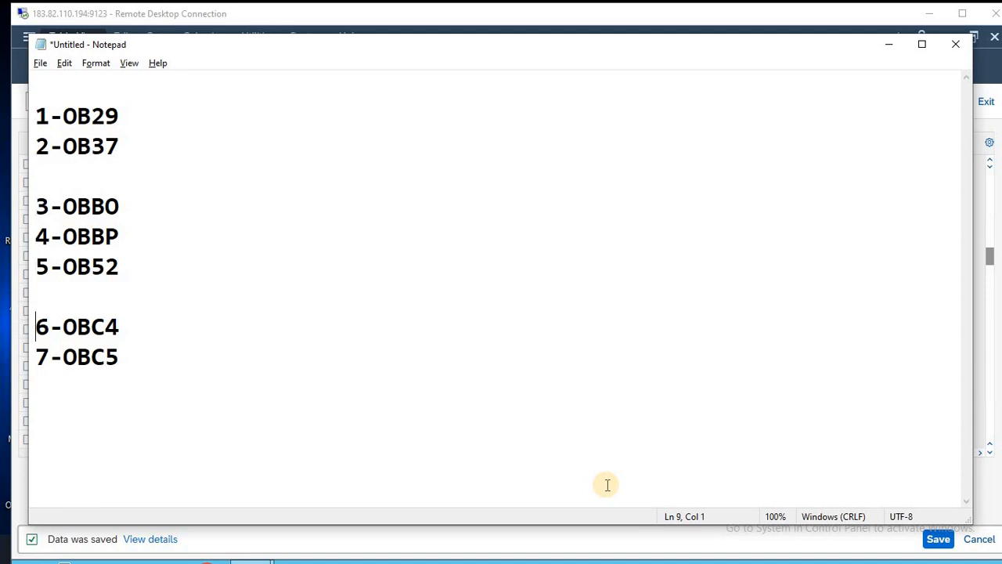